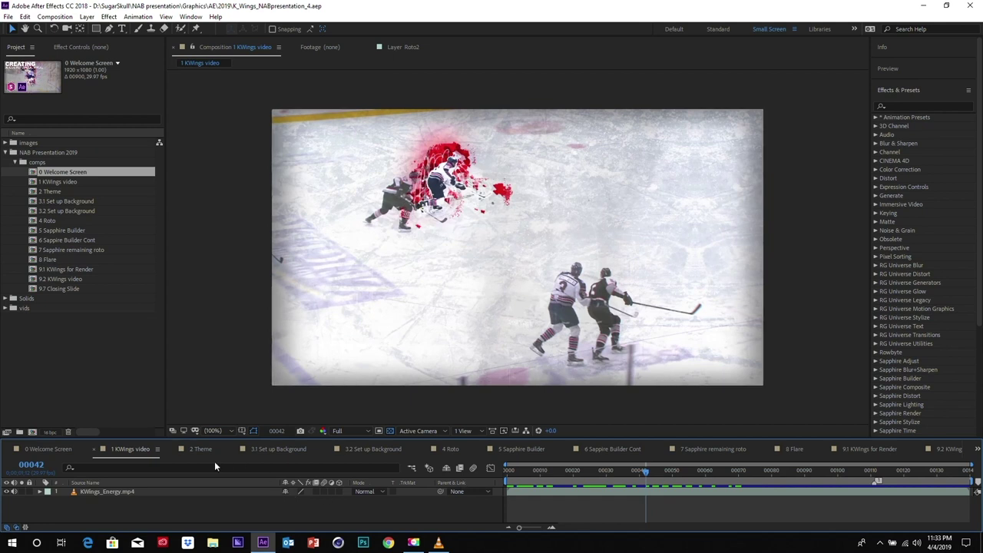
Step: Examine the 2 Theme composition's look and scrub the KWings Video footage in 3.1 Set up Background for comparison
click(208, 449)
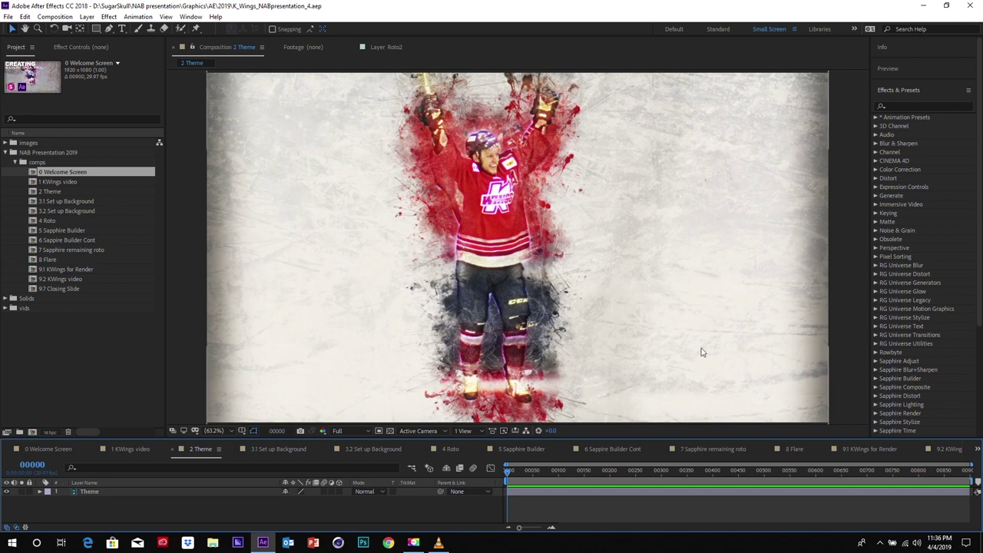
click(280, 449)
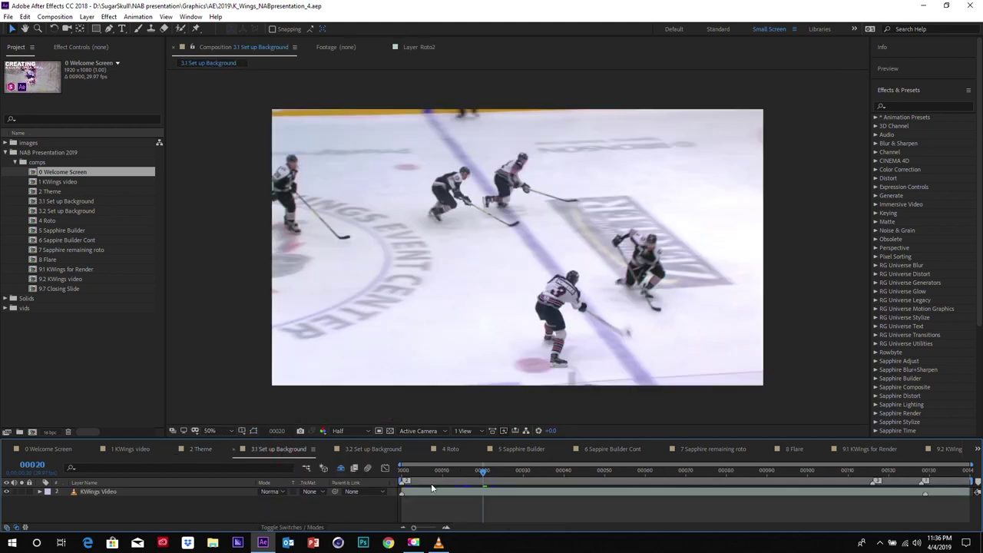
click(113, 491)
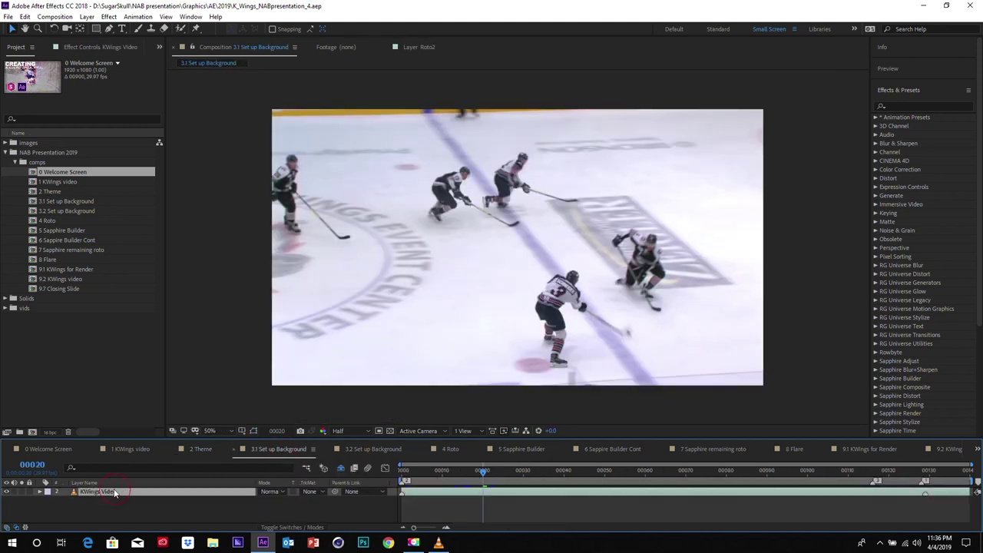
click(433, 472)
drag(412, 472, 450, 474)
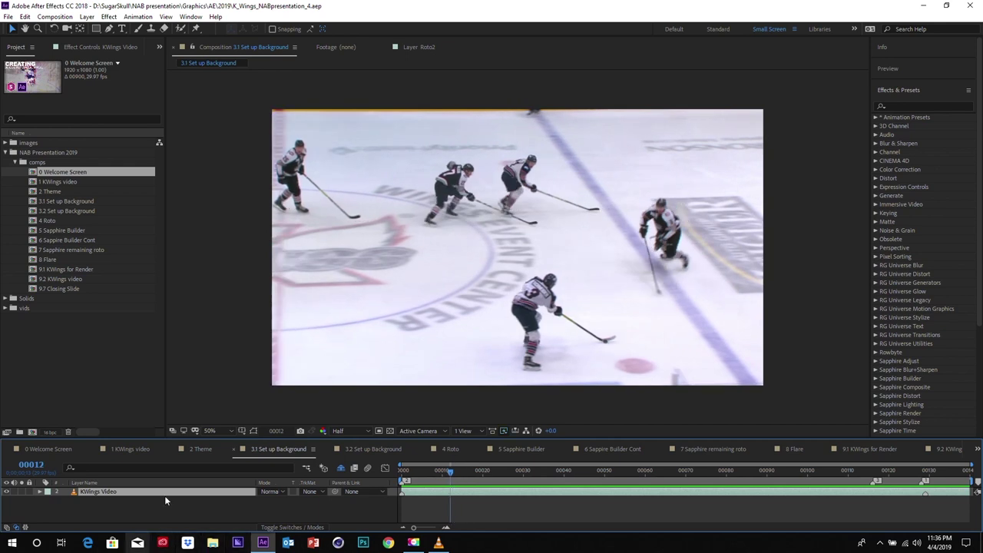
click(199, 449)
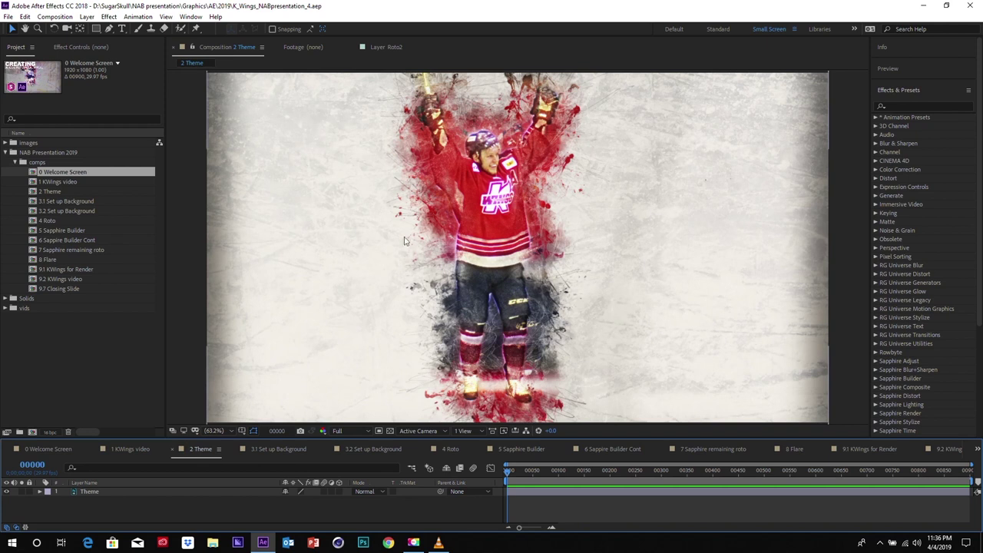
Step: Add a black solid named "film damage" above KWings Video in the 3.1 Set up Background composition
click(294, 452)
right_click(247, 512)
mouse_move(279, 407)
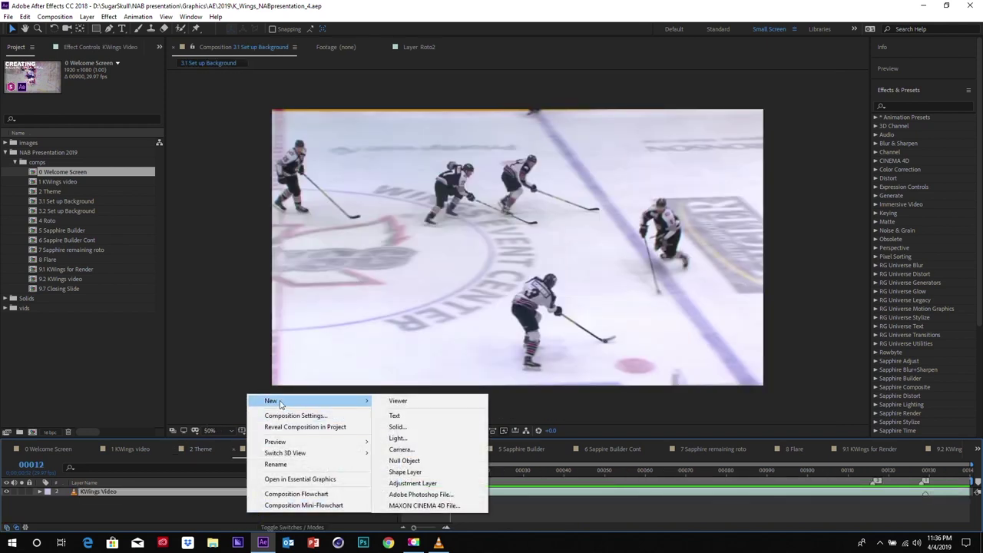
click(405, 413)
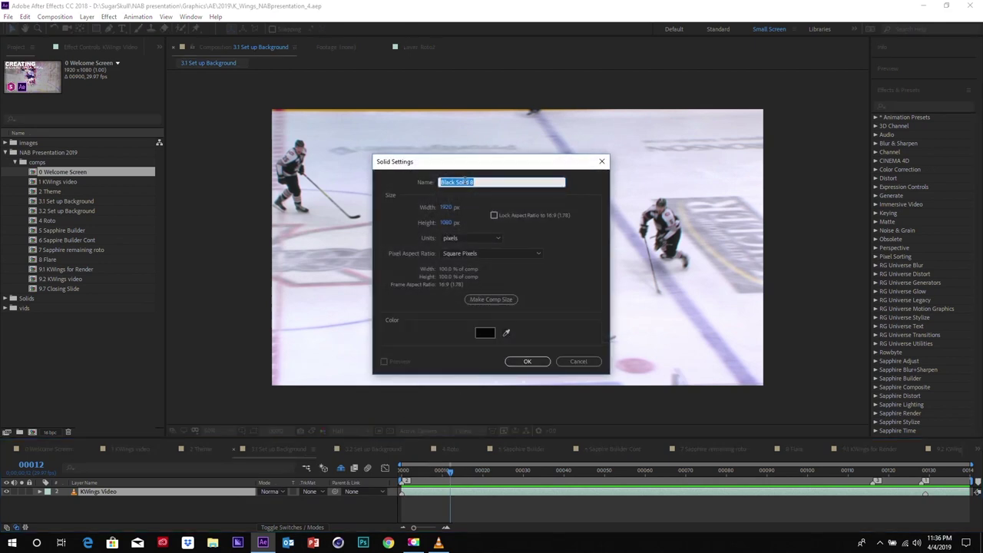
text(film c)
text(amage)
key(Return)
Step: Apply the S_FilmDamage effect to the film damage solid and preview it, stopping at frame 26
click(904, 106)
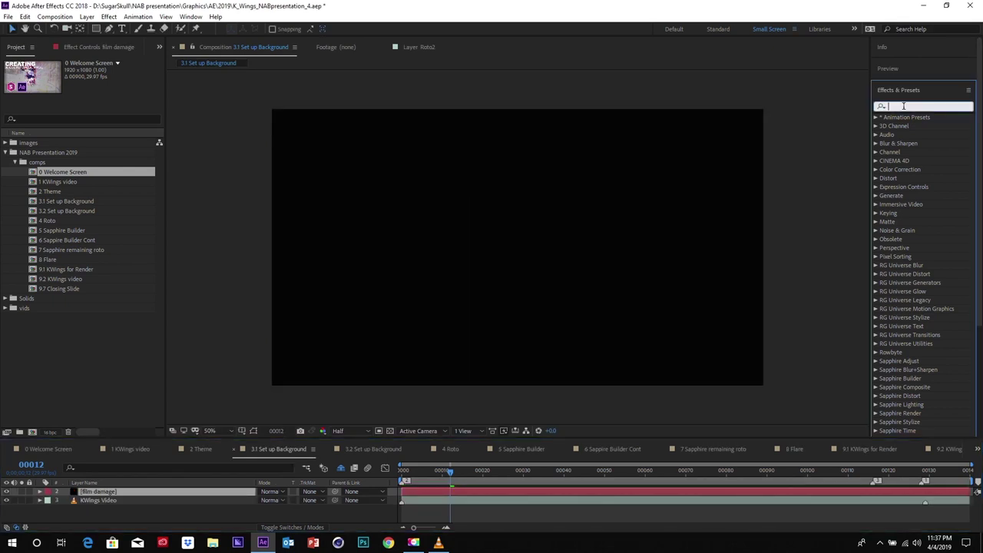
text(s_film)
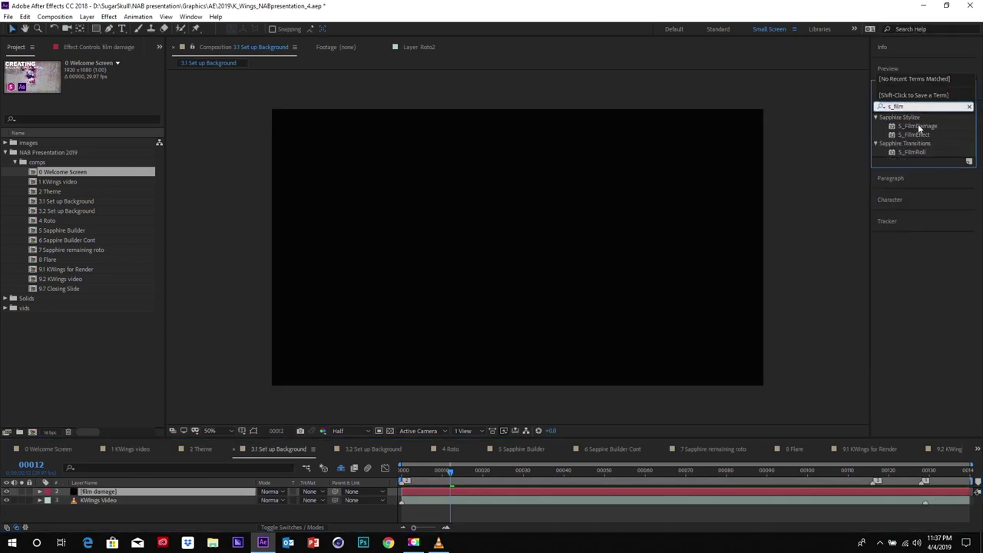
drag(919, 127, 176, 494)
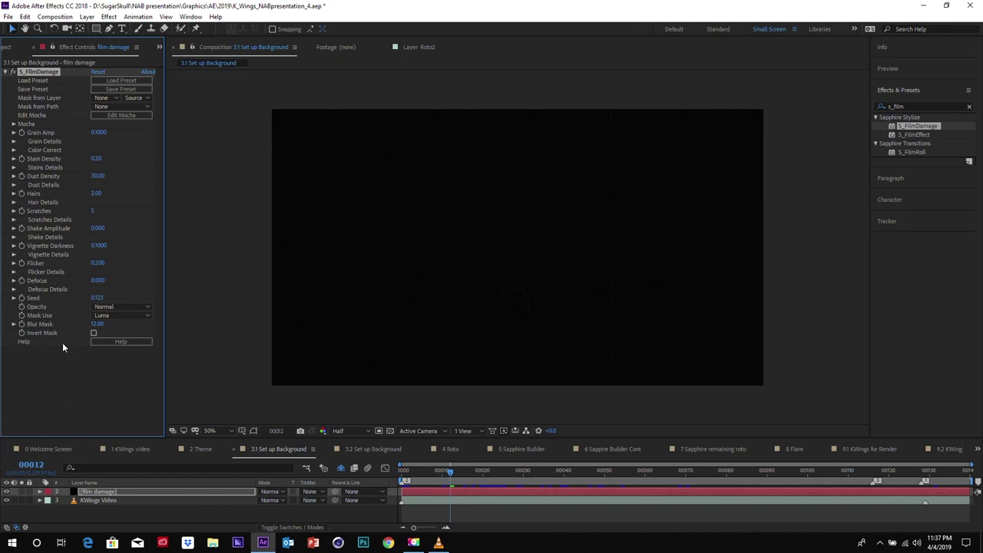
click(422, 469)
key(space)
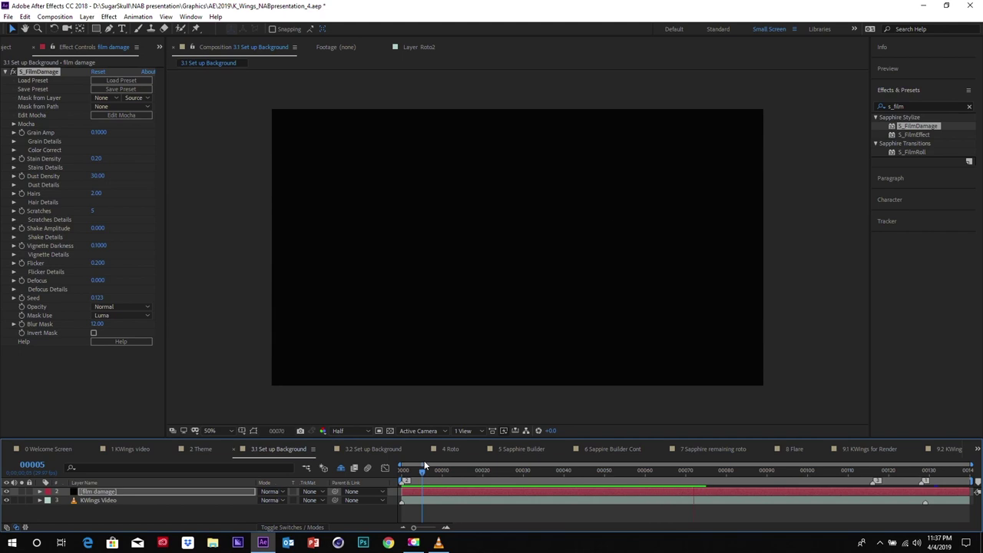
click(481, 470)
mouse_move(499, 469)
mouse_down()
mouse_move(522, 470)
mouse_move(507, 477)
mouse_up()
Step: In S_FilmDamage, set Stain Density and Dust Density to 0 and Scratches to 114
click(96, 159)
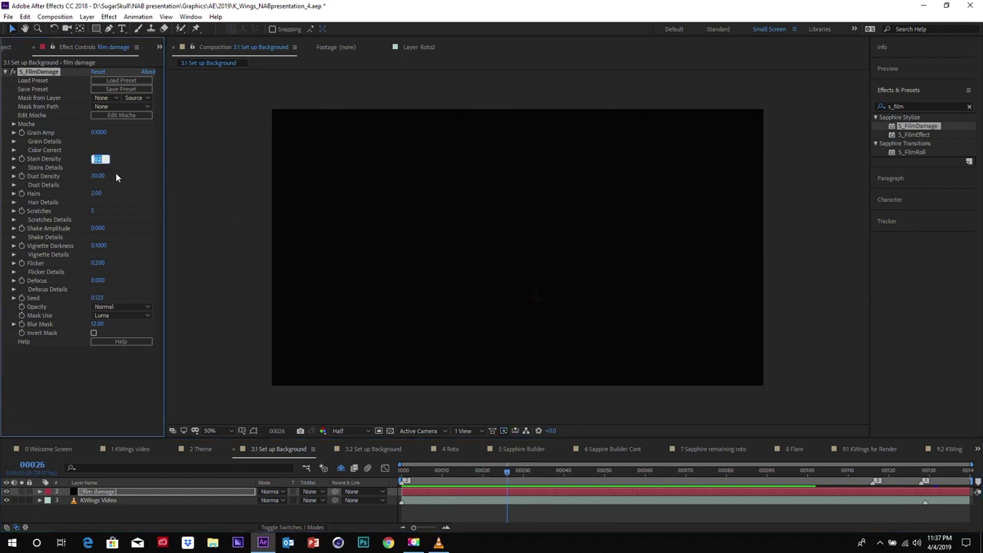
text(0)
key(Tab)
text(0)
key(Tab)
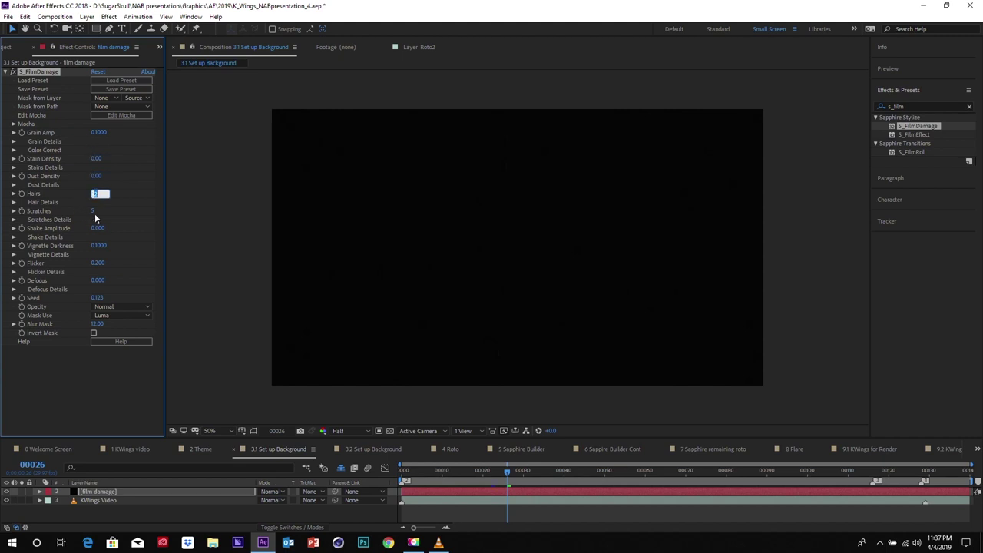
key(Tab)
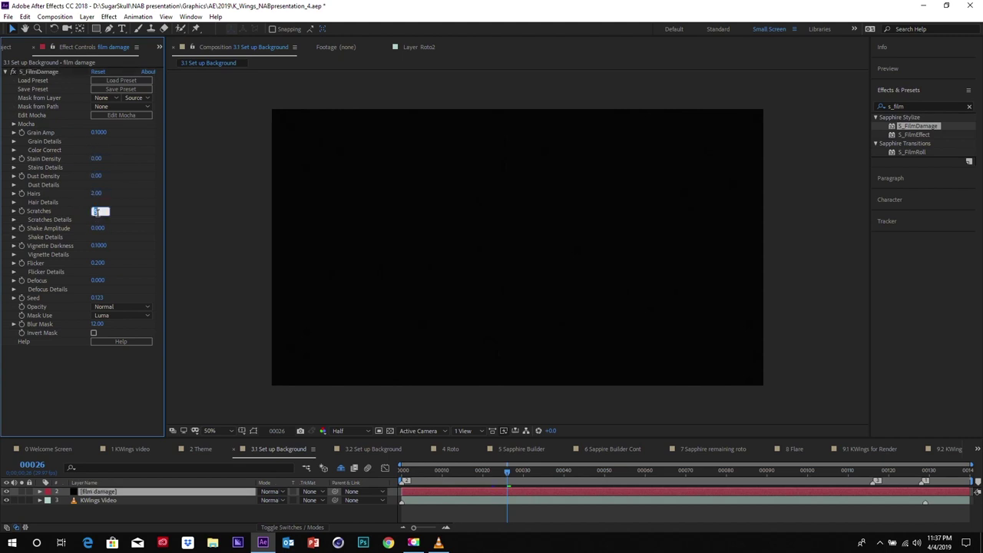
text(114)
key(Return)
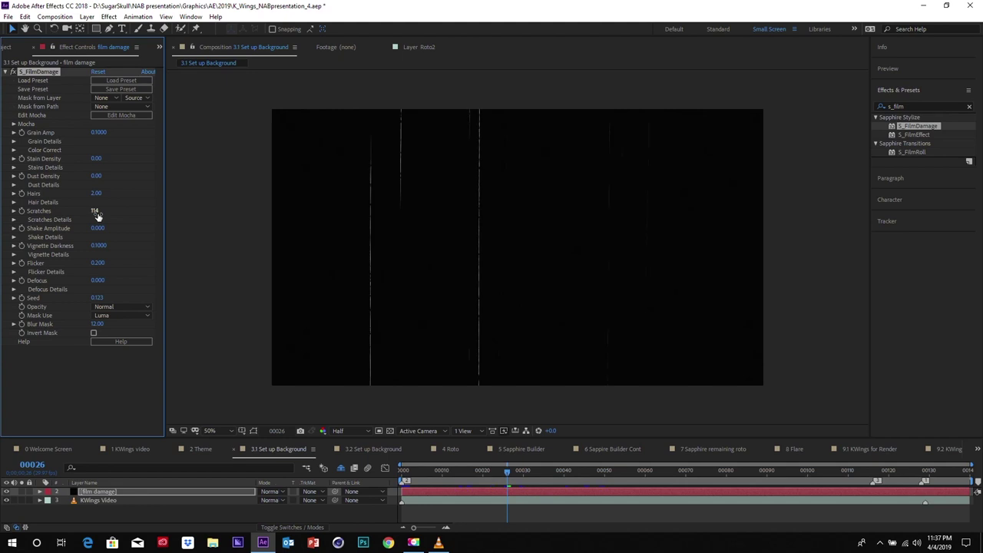
Step: Play back the film damage layer from frame 4 to check the scratches, ending at frame 13
click(418, 471)
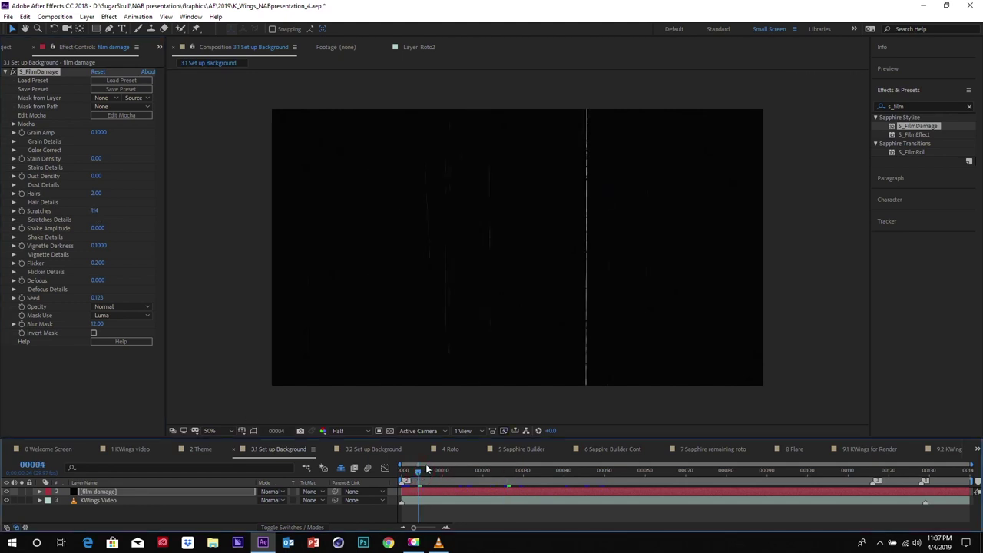
key(space)
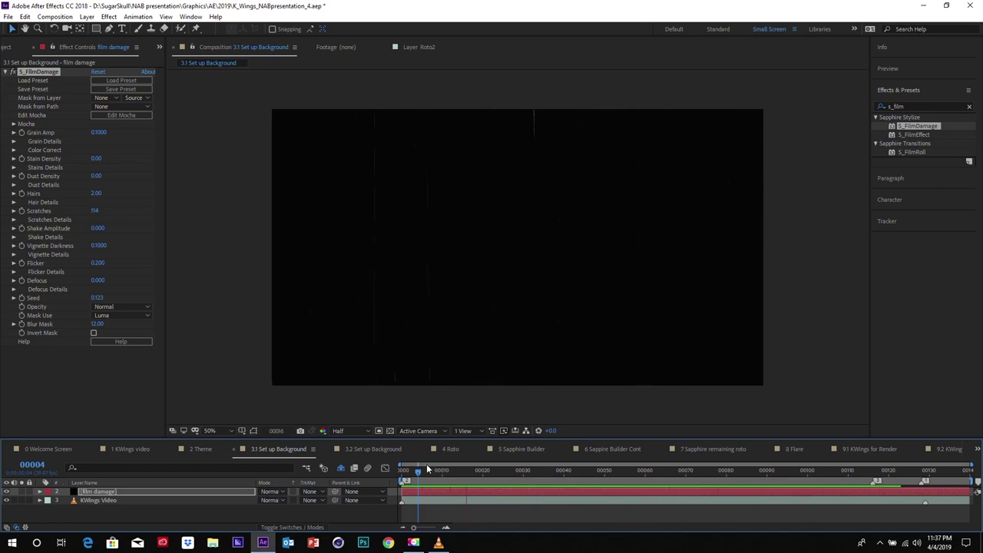
click(453, 479)
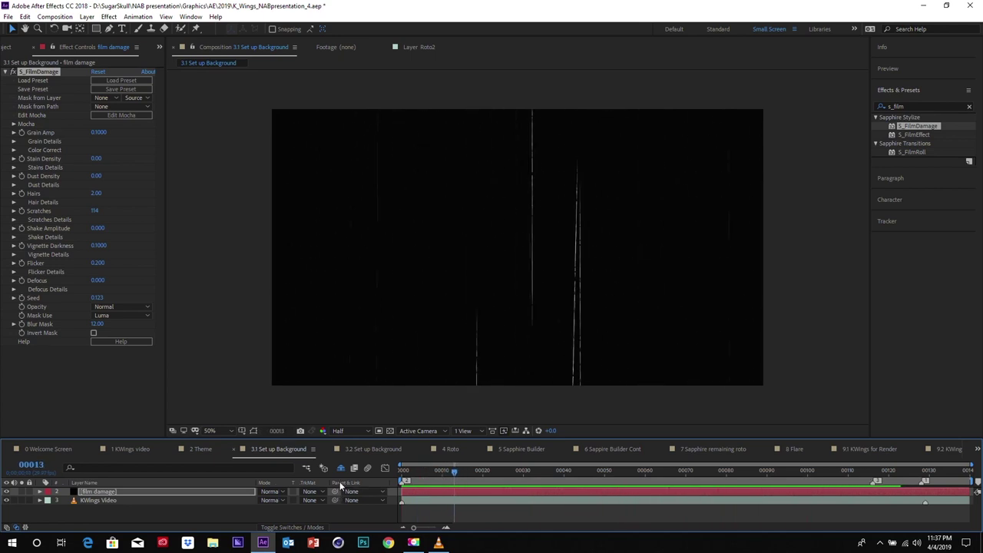
Step: Set the film damage layer's blending mode to Add and play back the scratches over the hockey footage from frame 5
click(273, 492)
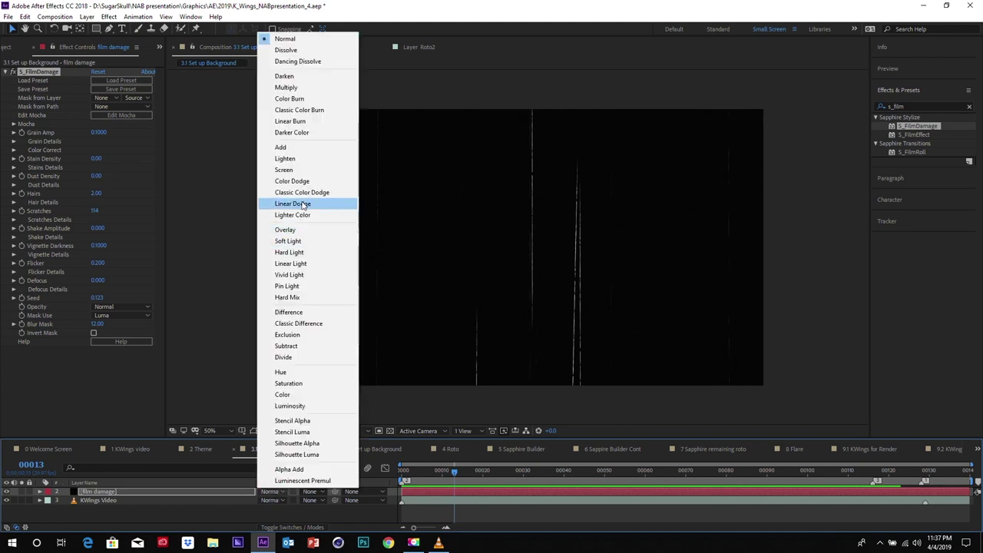
click(298, 148)
drag(458, 472, 422, 471)
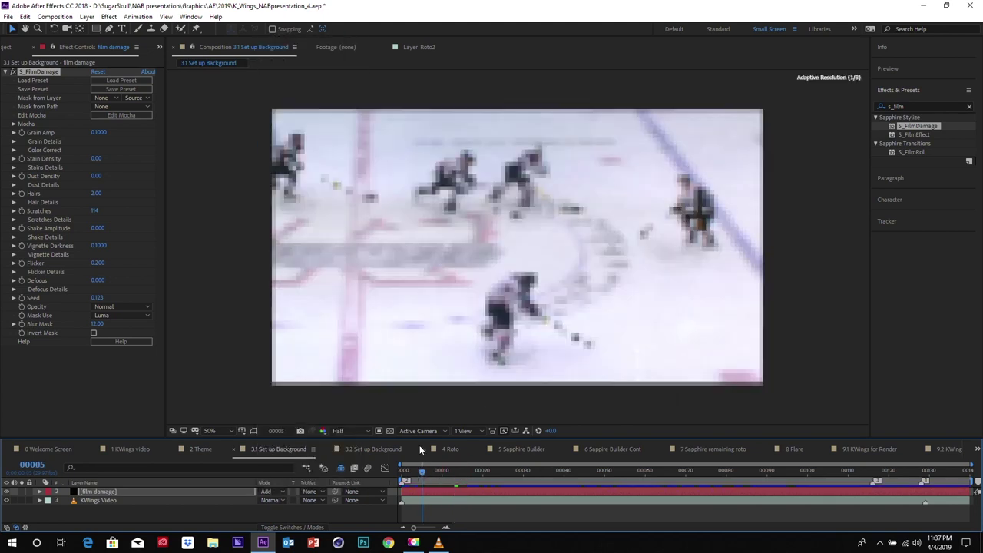
key(space)
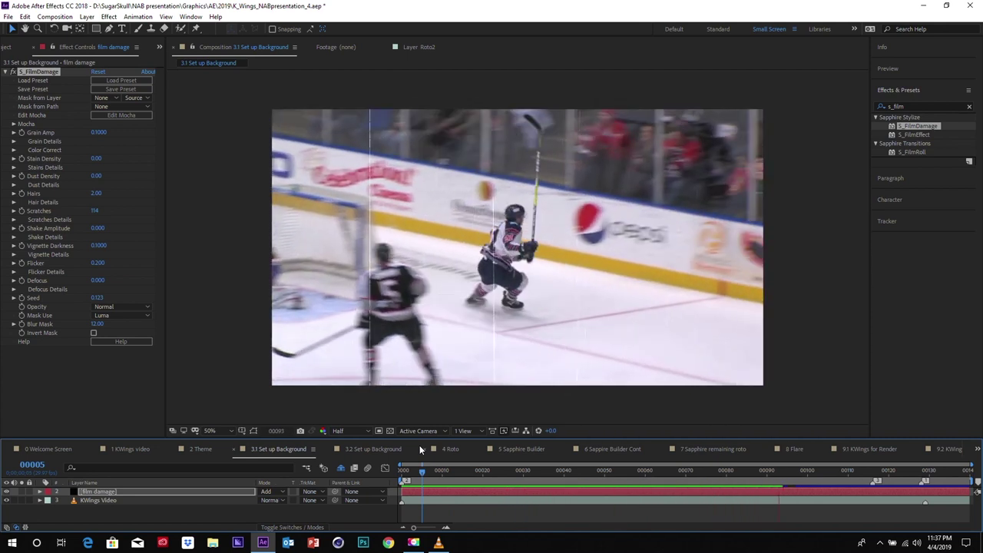
key(space)
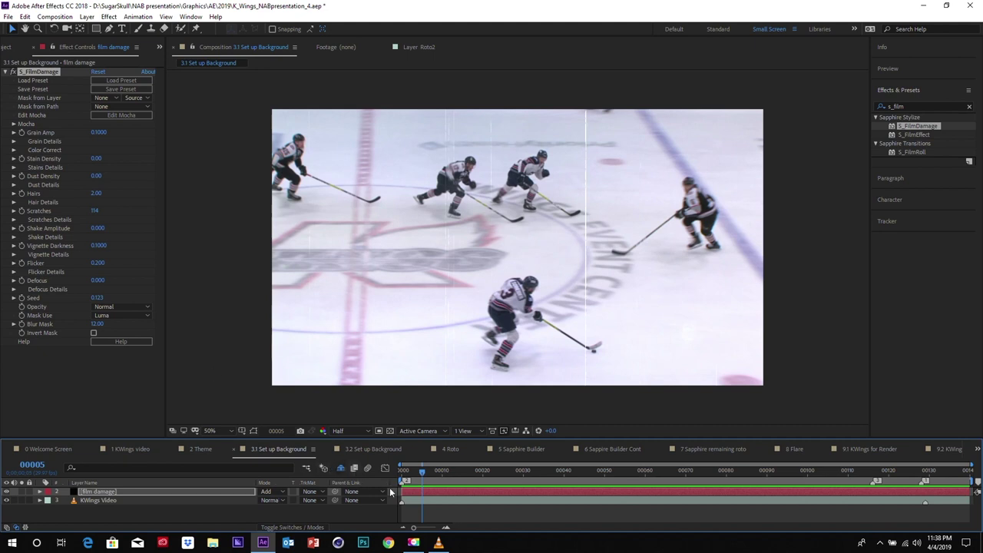
Step: Open the 3.2 Set up Background composition, enlarge the timeline area and reveal its hidden shy layers
click(378, 449)
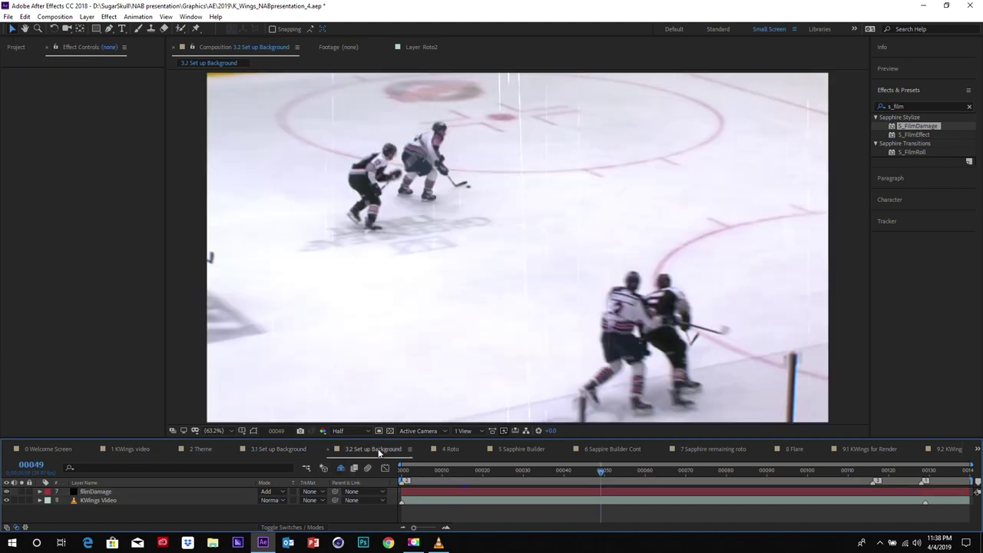
drag(389, 441, 394, 398)
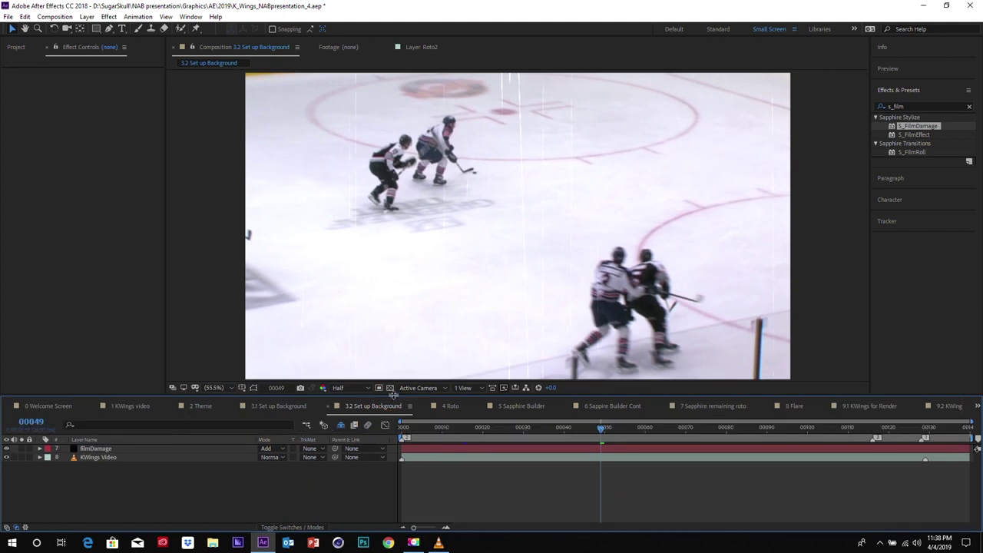
click(338, 427)
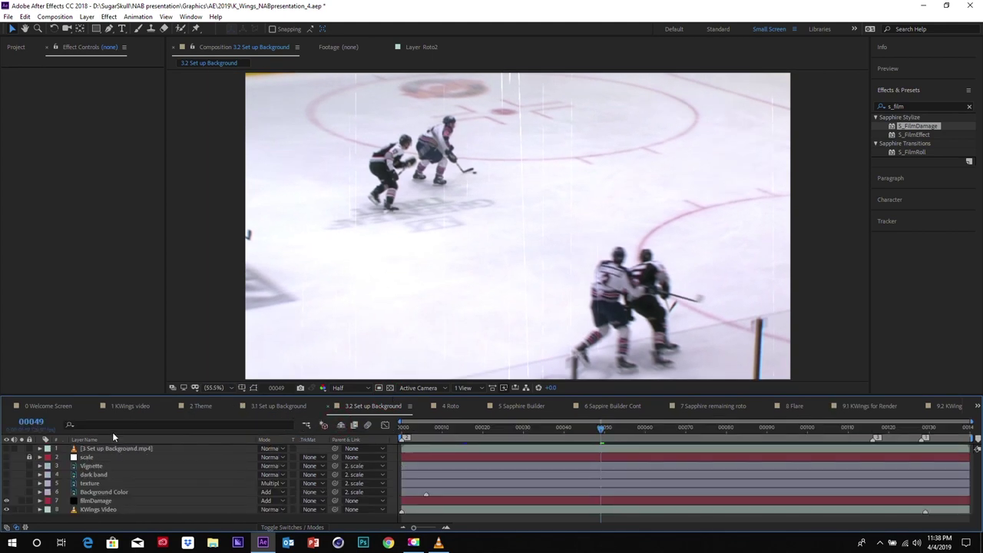
Step: Make the Background Color, texture, dark band and Vignette layers visible, viewing the composite at frame 27
click(111, 493)
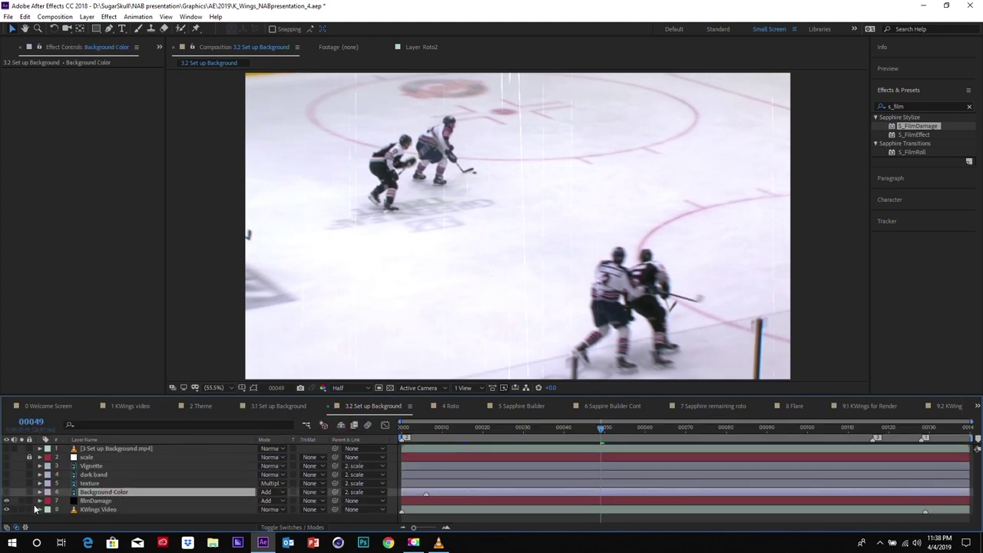
click(7, 501)
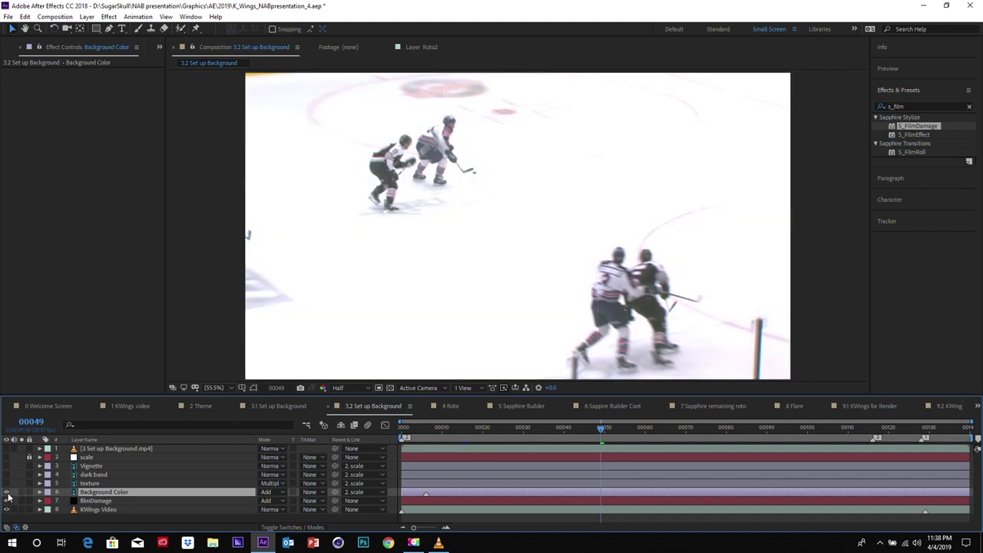
drag(528, 437, 515, 432)
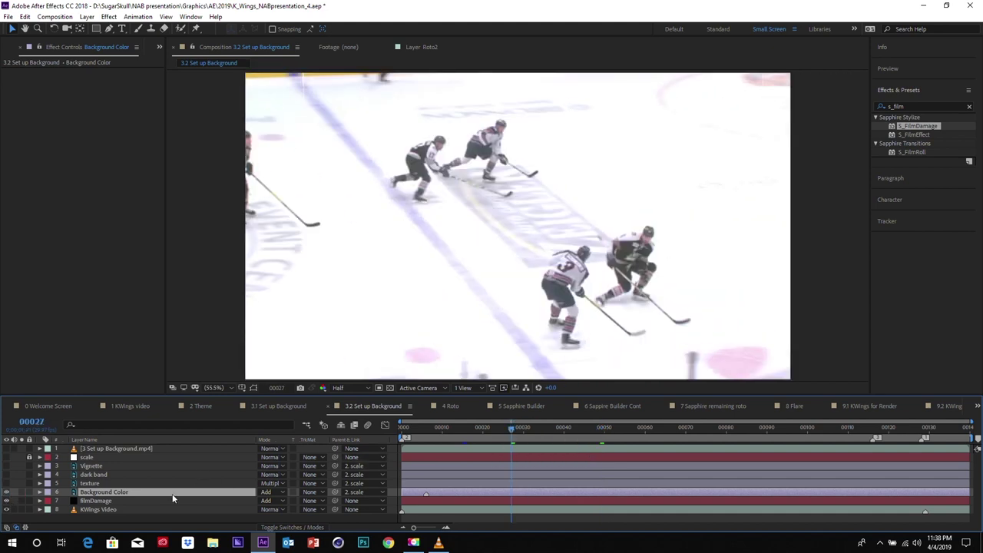
click(94, 484)
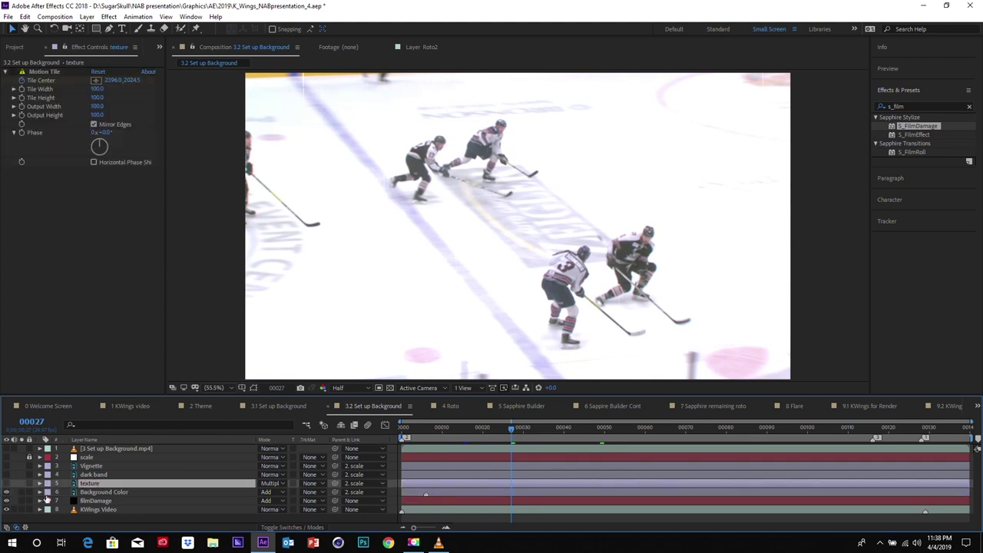
click(7, 484)
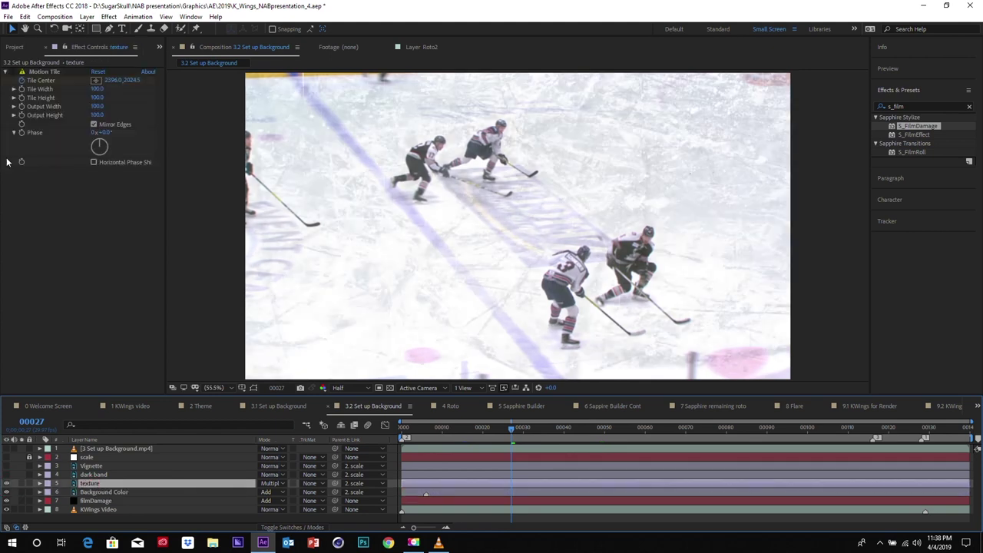
click(6, 475)
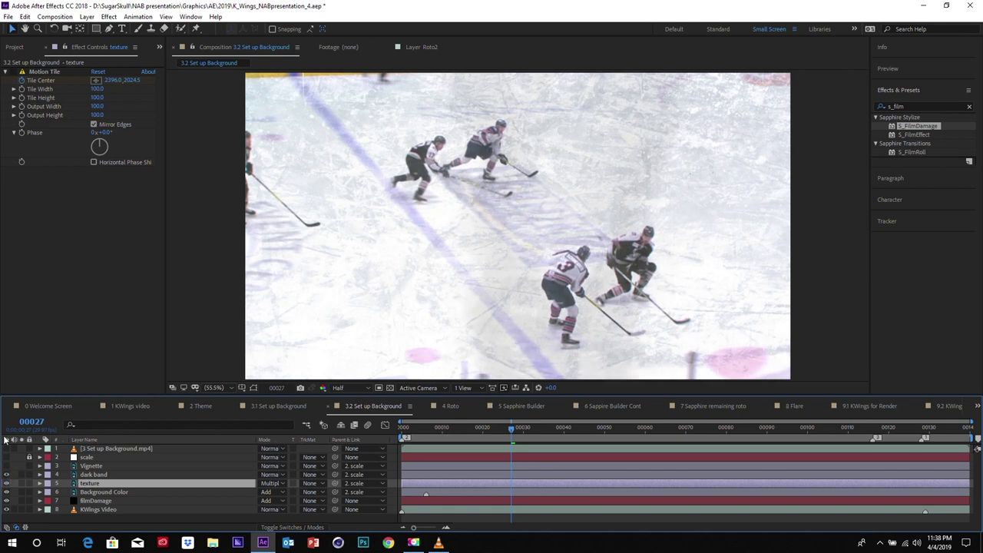
click(6, 466)
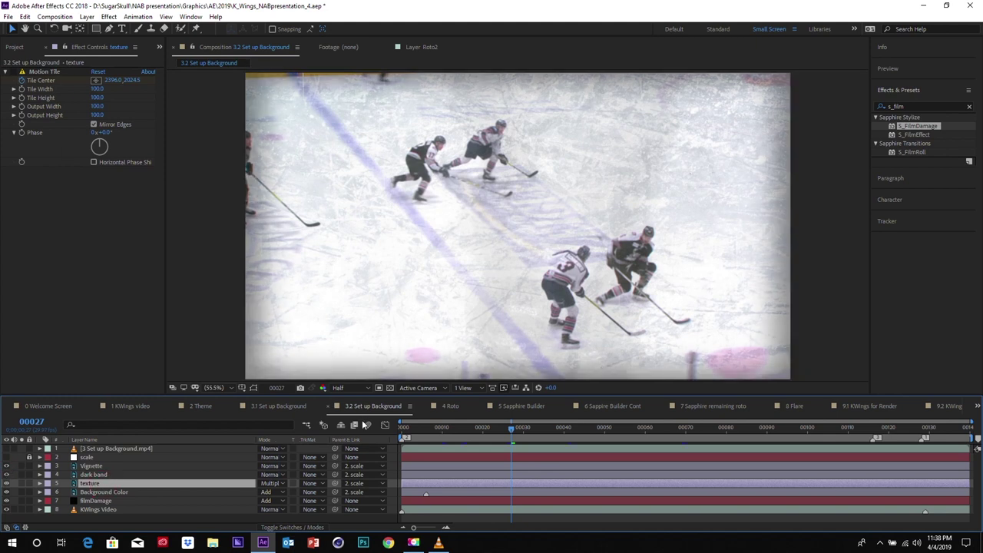
Step: Reveal the texture layer's Tile Center keyframes and preview the texture's motion, stopping at frame 45
key(u)
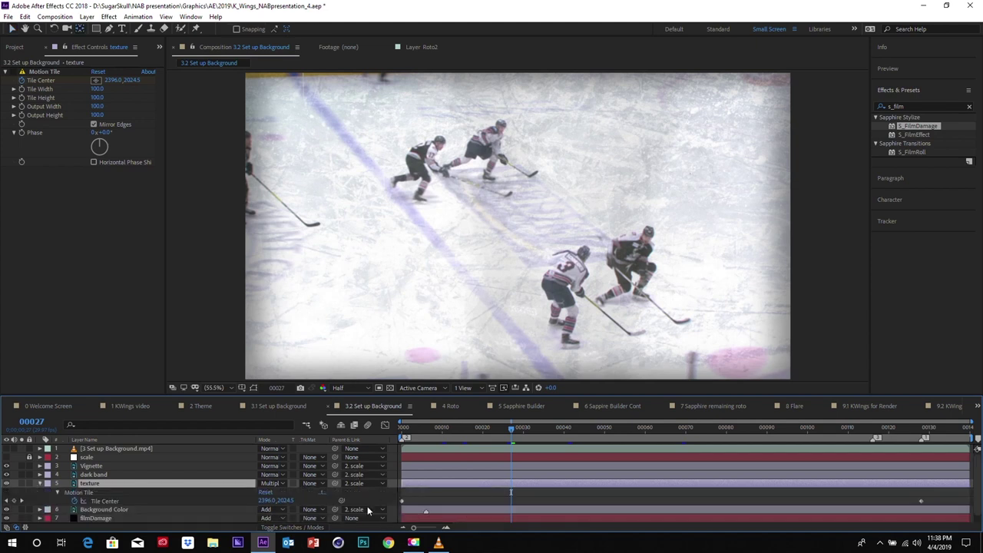
key(space)
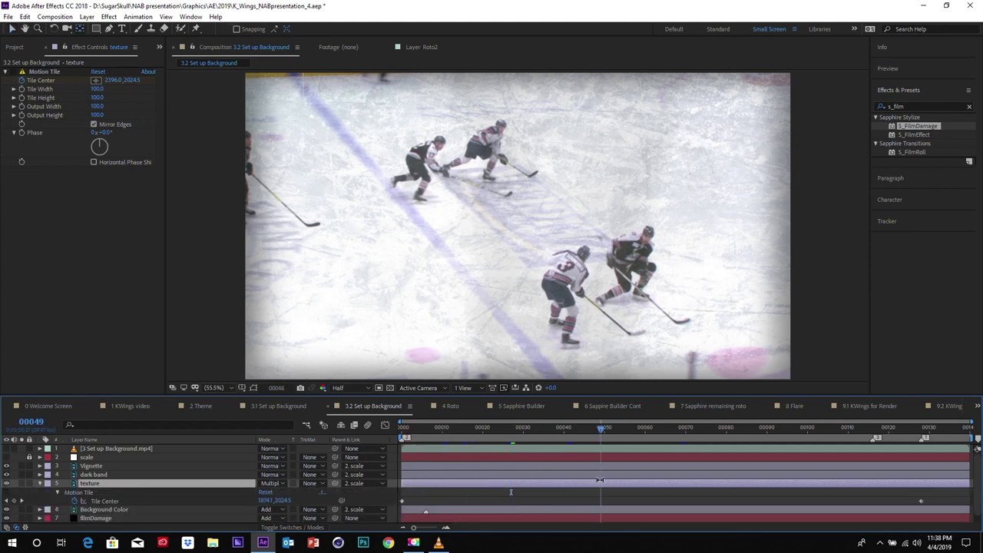
drag(678, 432, 540, 431)
click(584, 431)
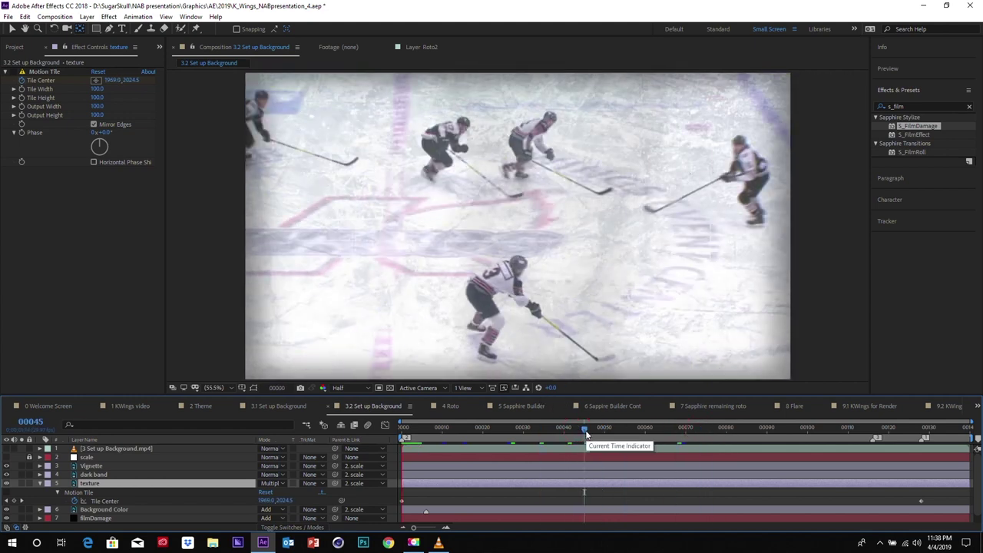
Step: Preview the composite with the texture layer's Motion Tile effect off and stop at frame 39
key(space)
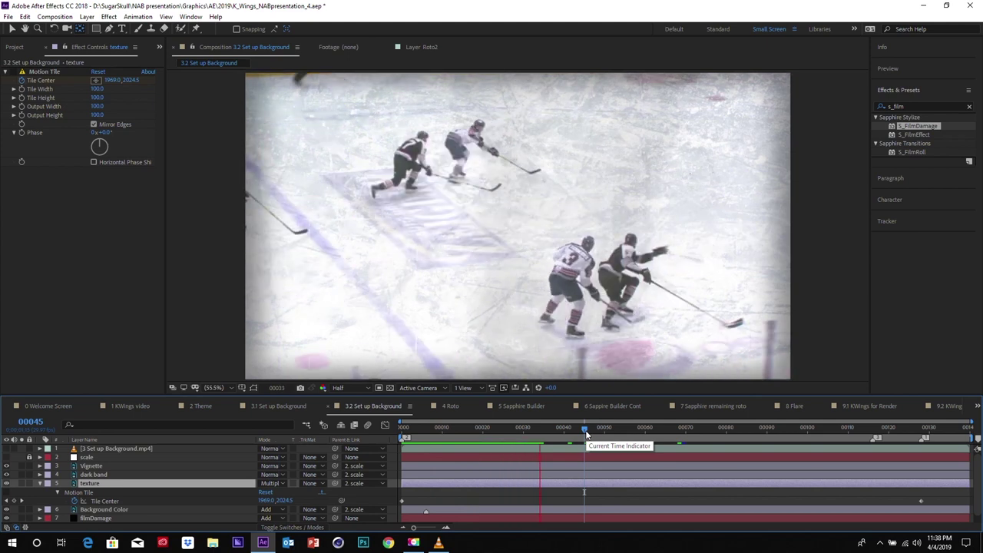
key(space)
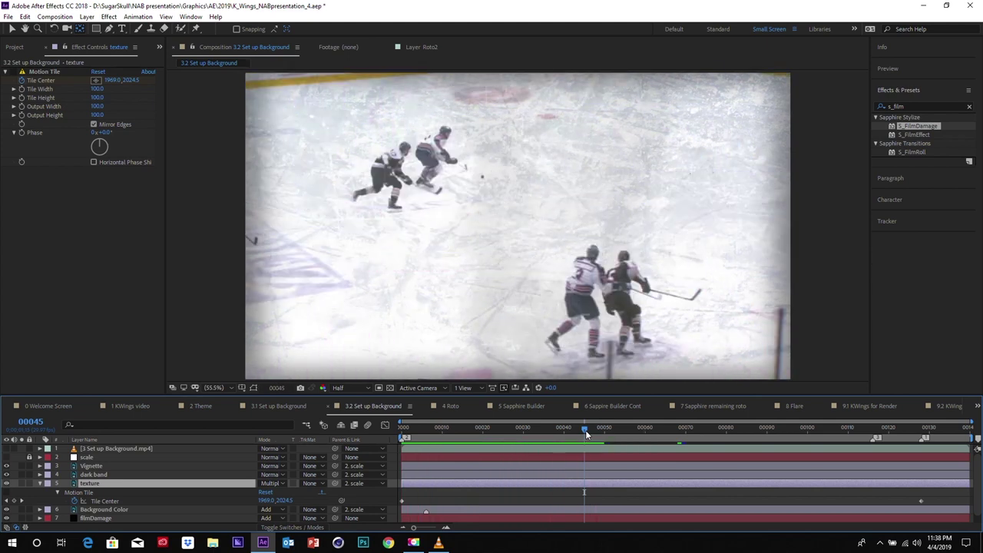
drag(585, 430, 559, 431)
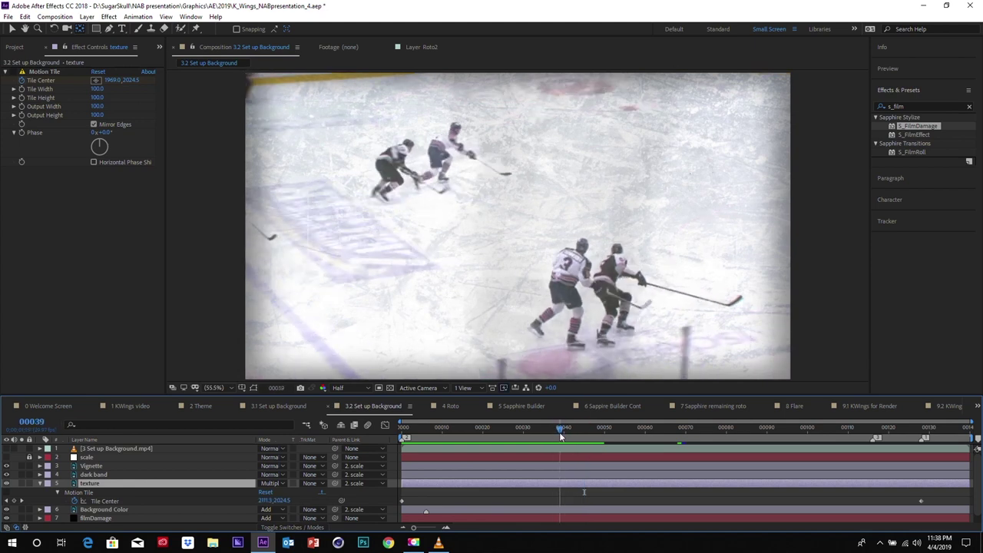
Step: Turn on the texture layer's Motion Tile effect, make the [3 Set up Background.mp4] layer visible and play back from frame 0
click(12, 71)
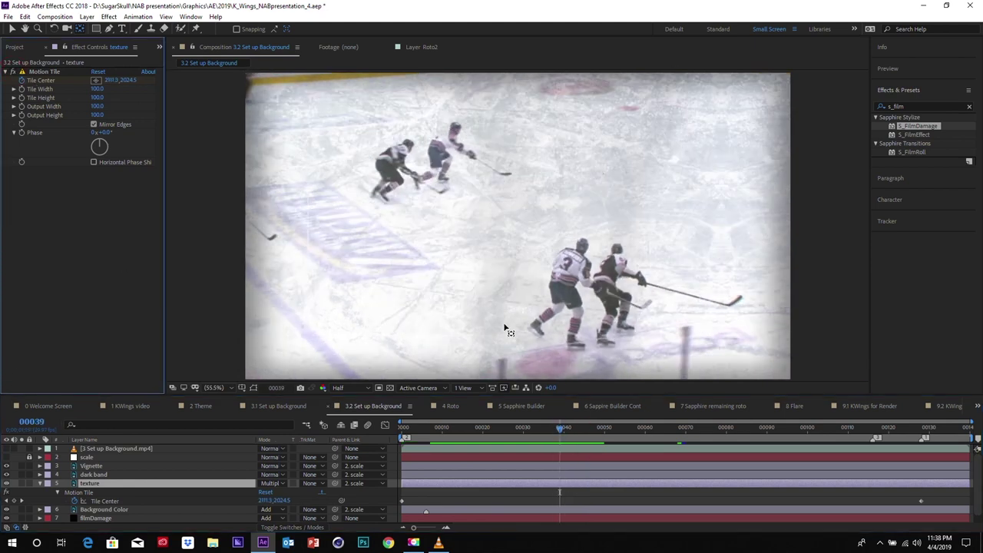
key(space)
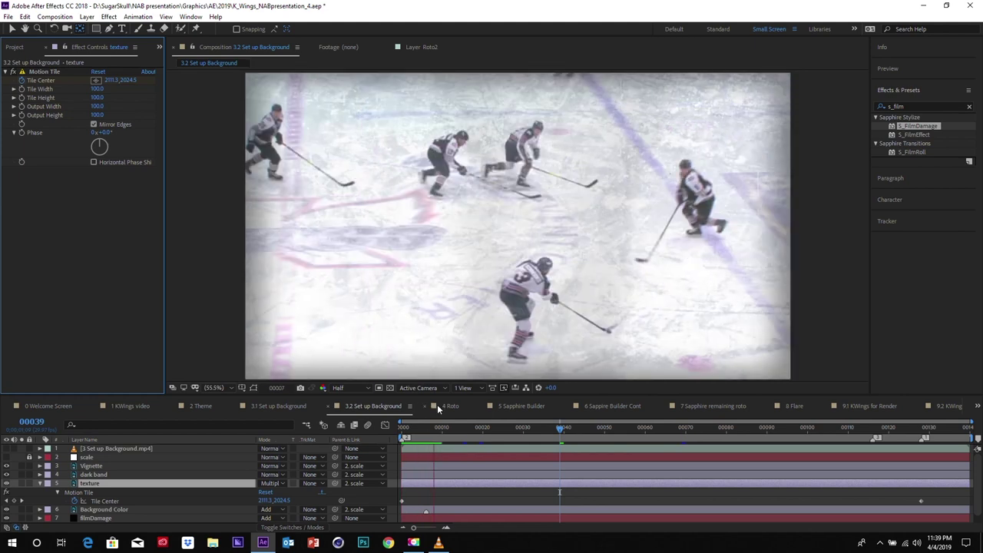
click(430, 428)
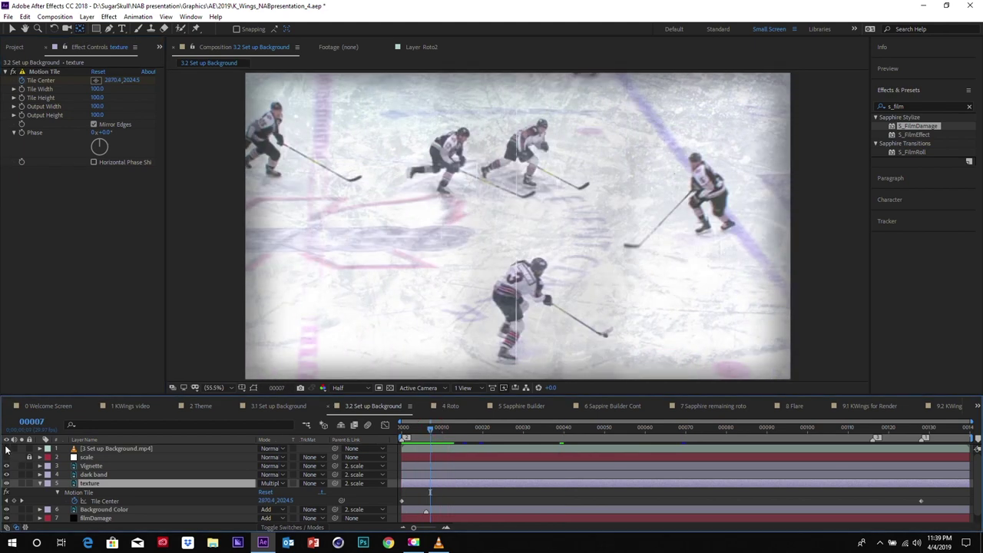
click(402, 428)
key(space)
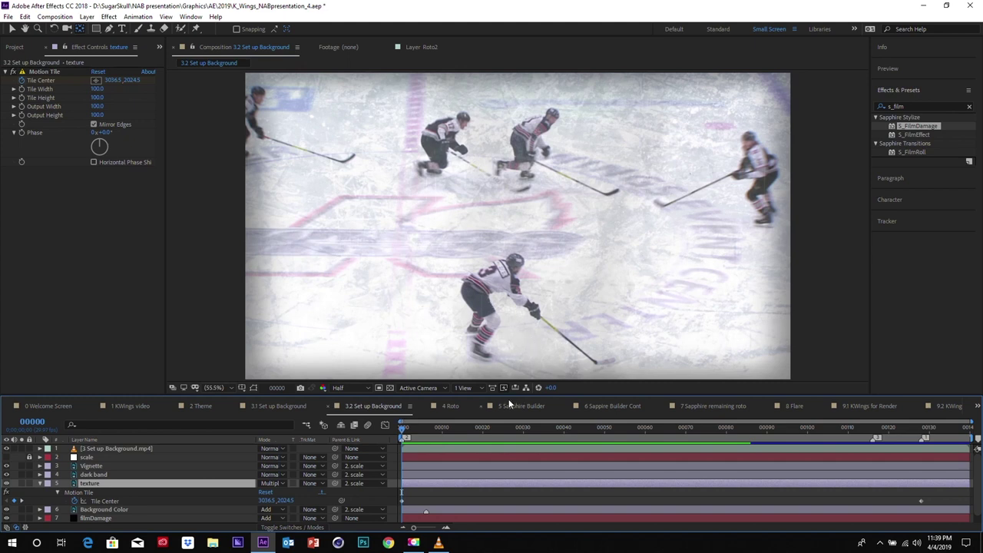
Step: Open the 4 Roto composition and play back the rotoscoped hockey players from frames 5 and 13
click(452, 406)
click(417, 425)
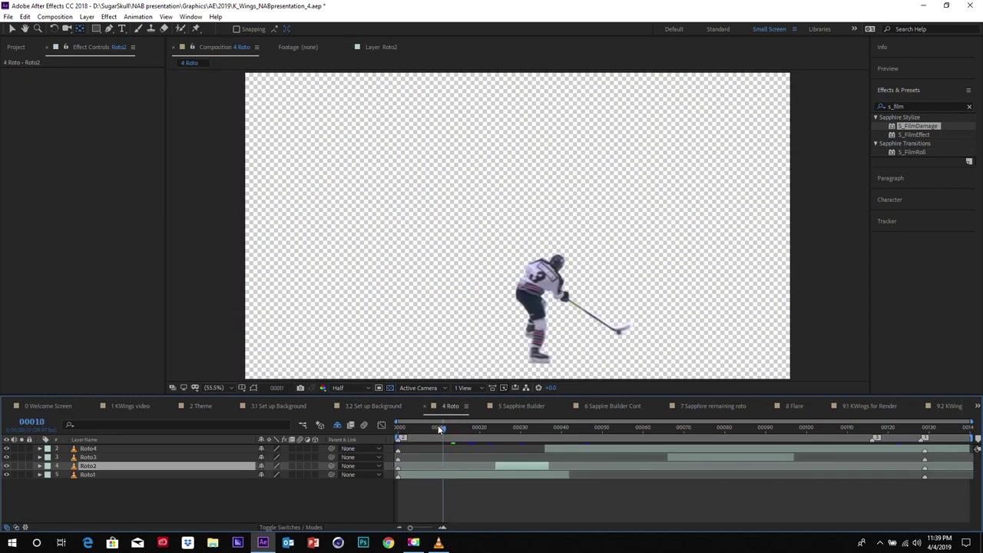
key(space)
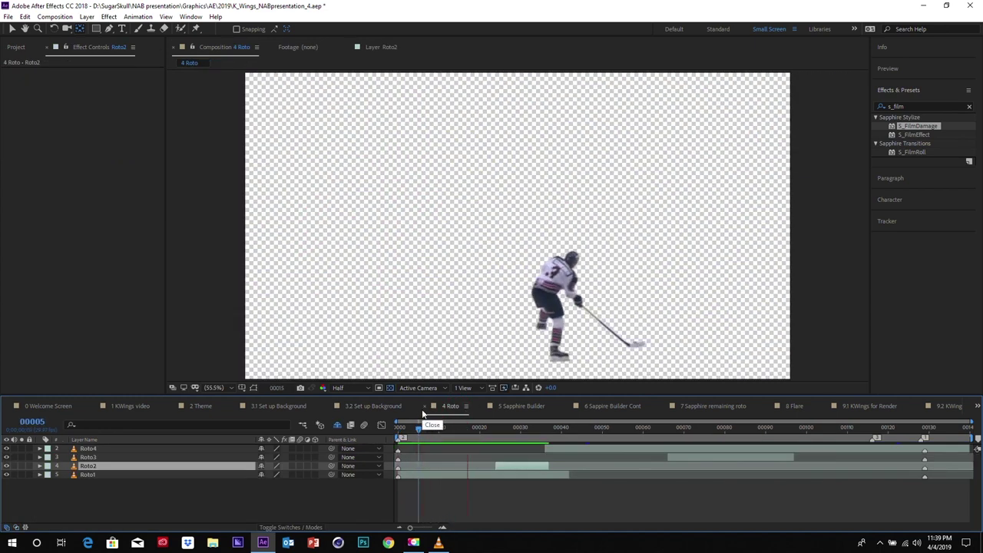
key(space)
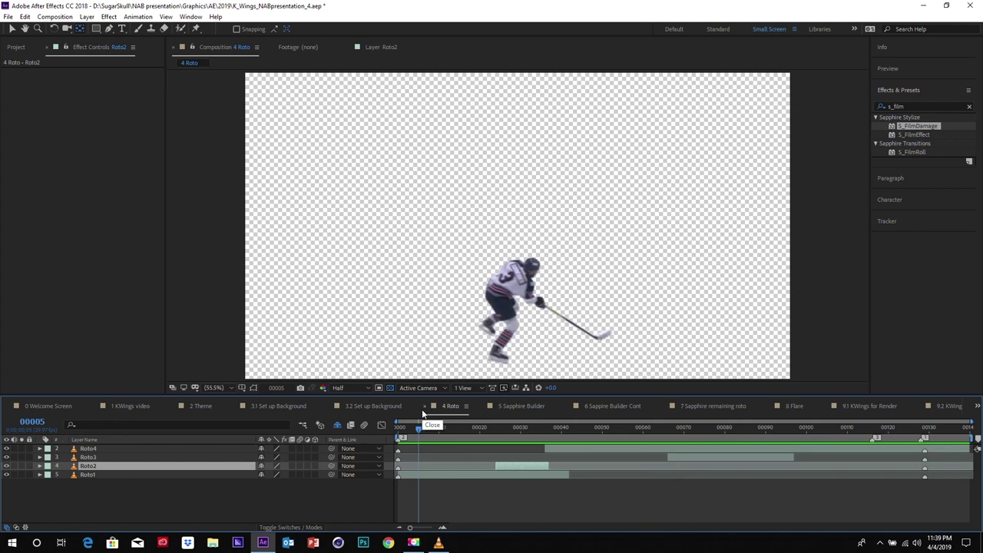
mouse_move(438, 441)
mouse_down()
mouse_move(461, 440)
mouse_move(453, 445)
mouse_up()
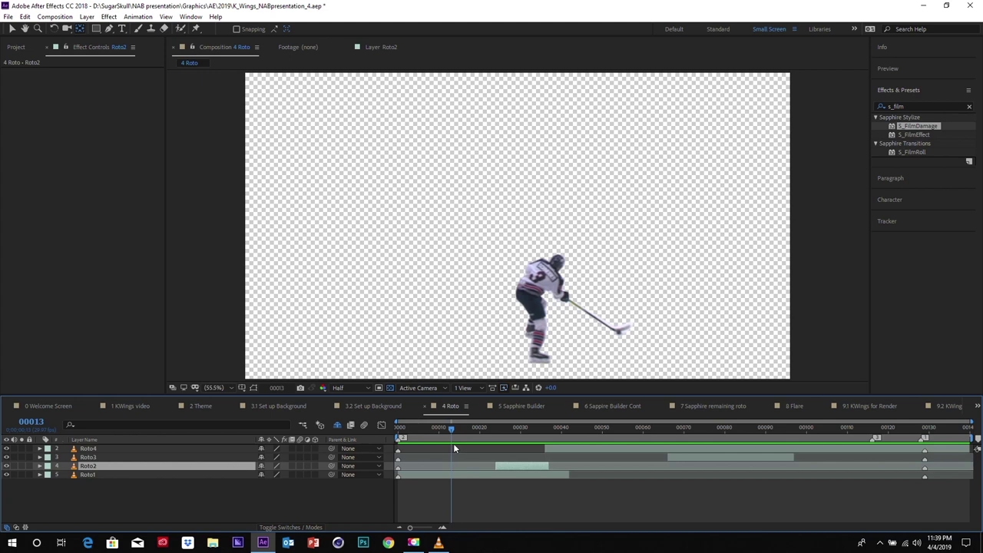
key(space)
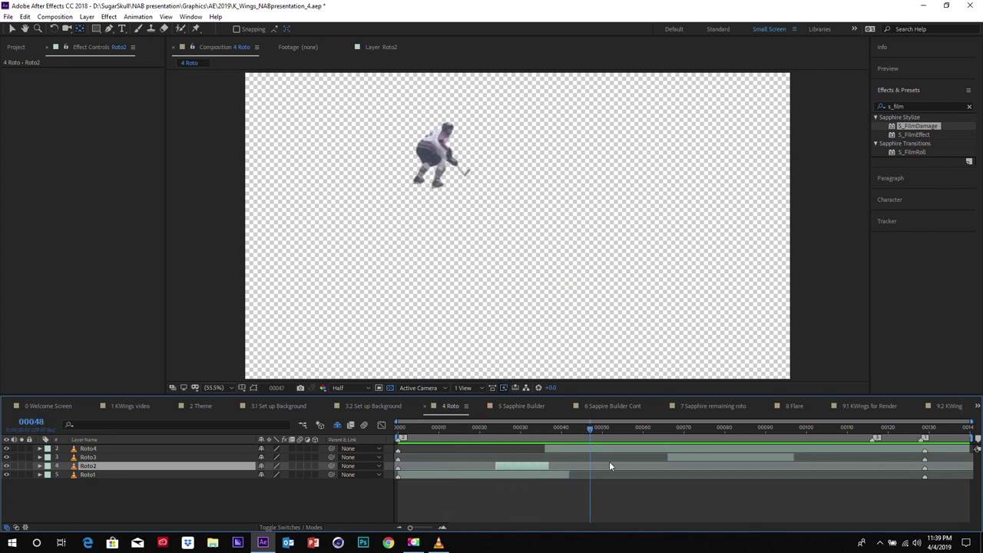
Step: Inspect the rotoscoped player around frames 25 to 29 against black, with the transparency grid switched off
drag(576, 461, 516, 460)
click(391, 388)
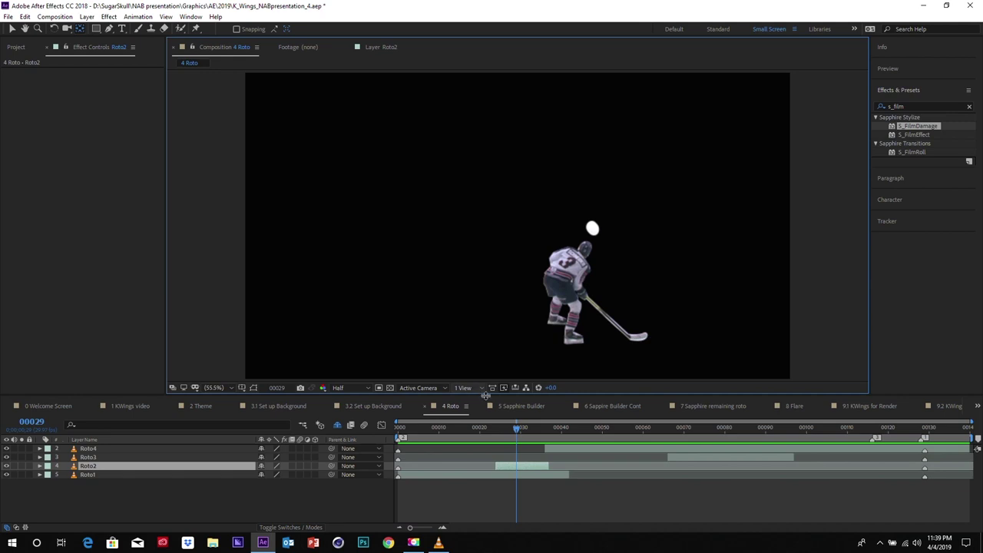
drag(517, 435, 578, 460)
drag(485, 435, 501, 445)
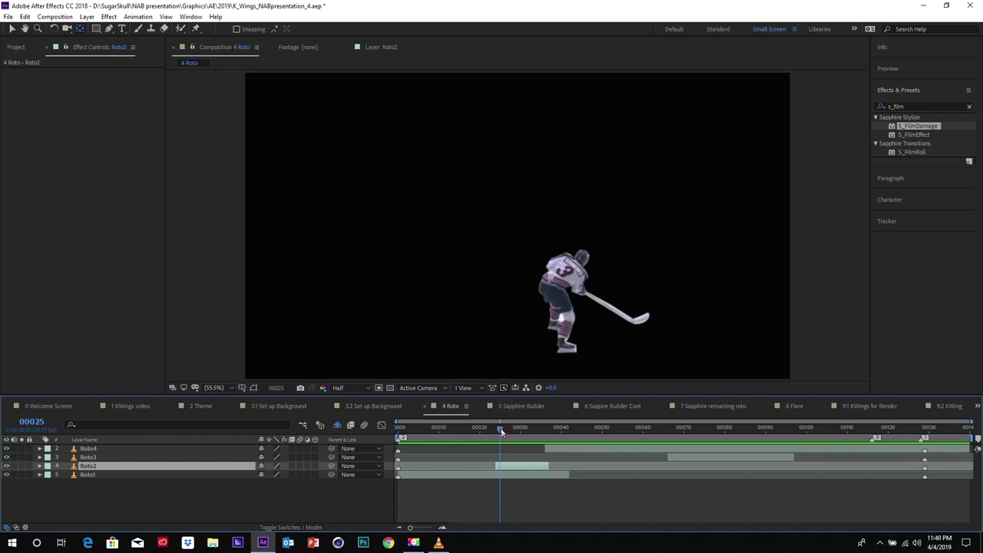
click(480, 428)
click(391, 388)
mouse_move(485, 435)
mouse_down()
mouse_move(454, 422)
mouse_move(475, 435)
mouse_up()
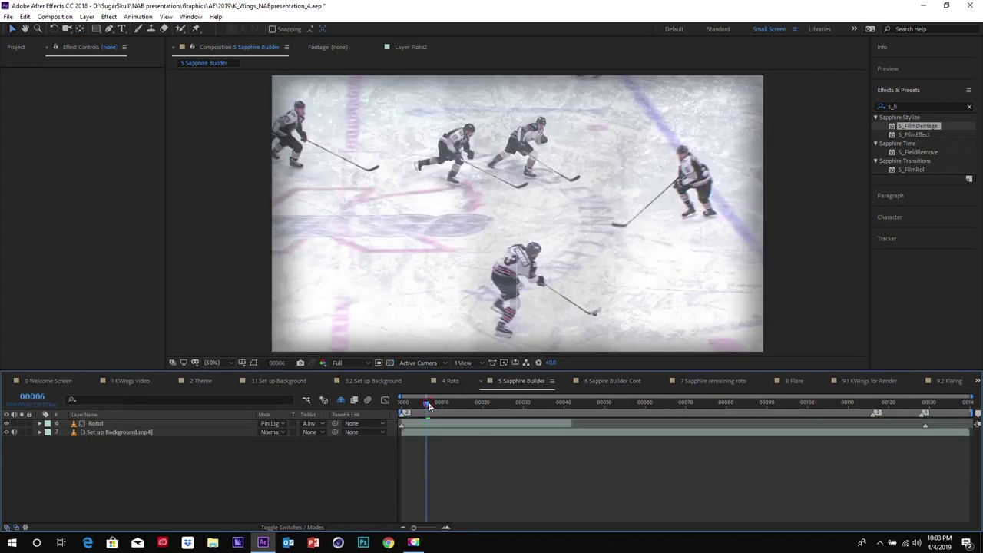
Step: Apply the Sapphire Builder effect S_Effect to the Roto1 layer in the 5 Sapphire Builder composition at frame 2, searching for "s_eff"
drag(428, 407, 410, 404)
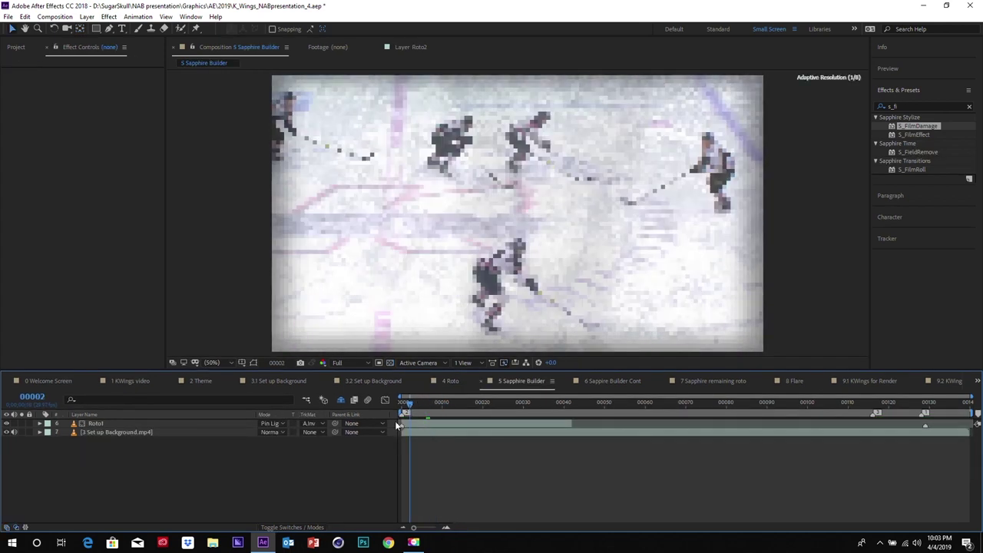
click(95, 425)
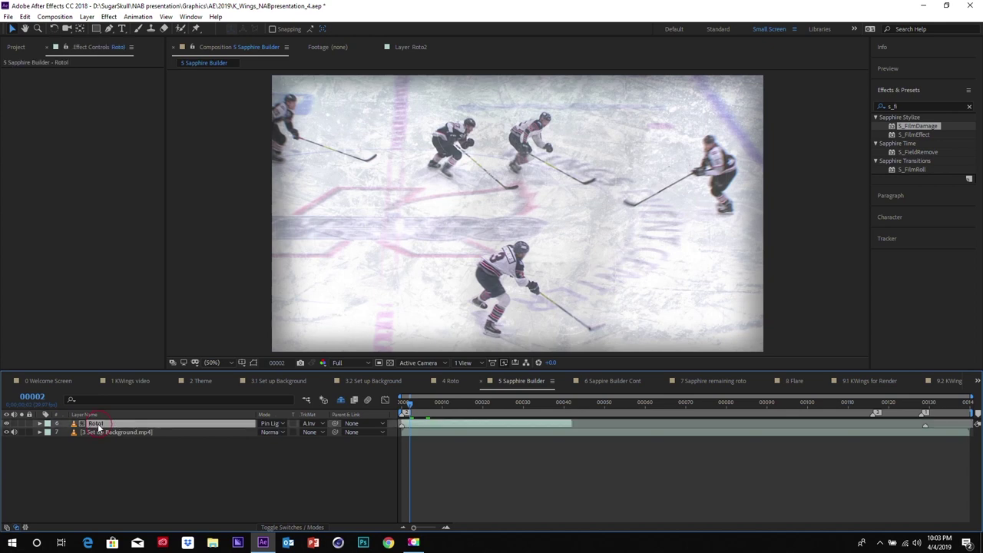
click(917, 106)
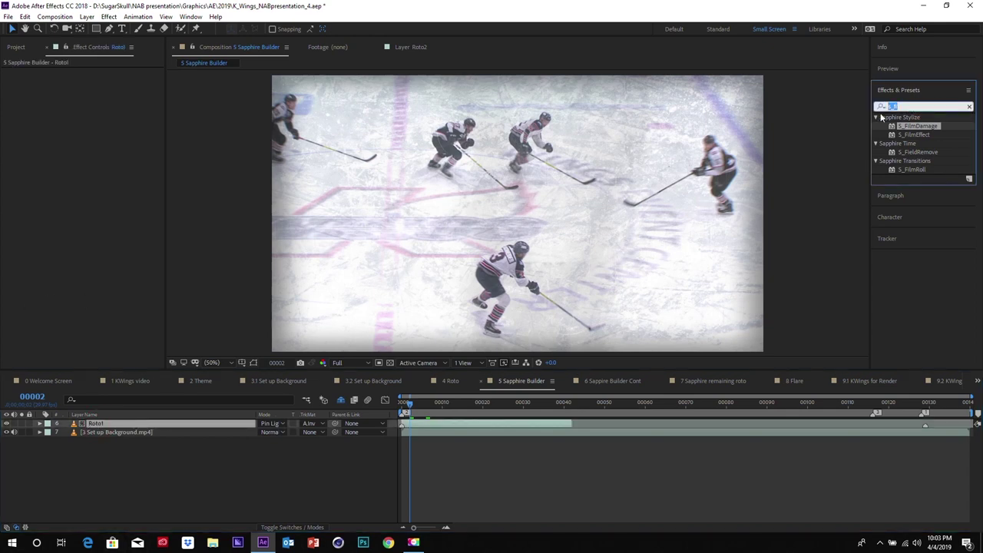
text(s)
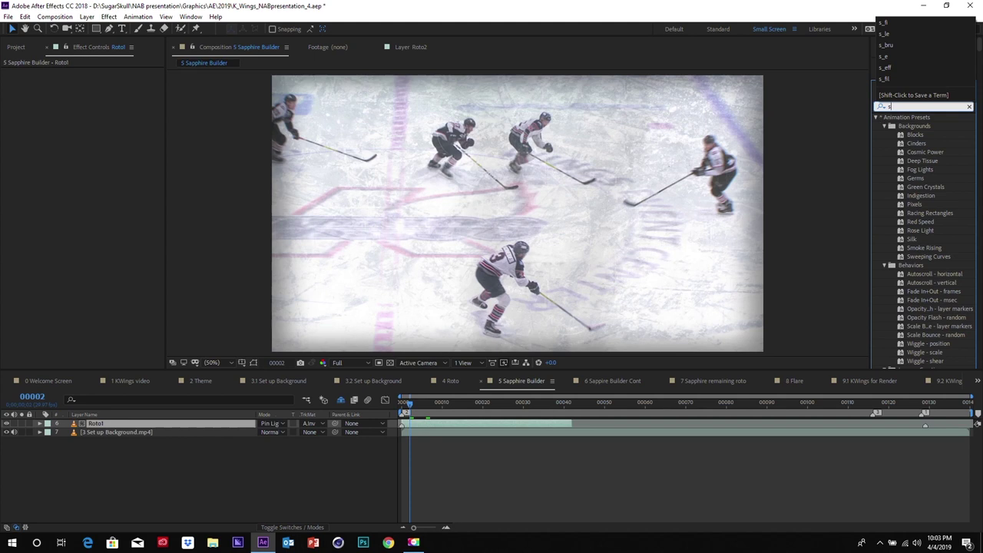
text(_eff)
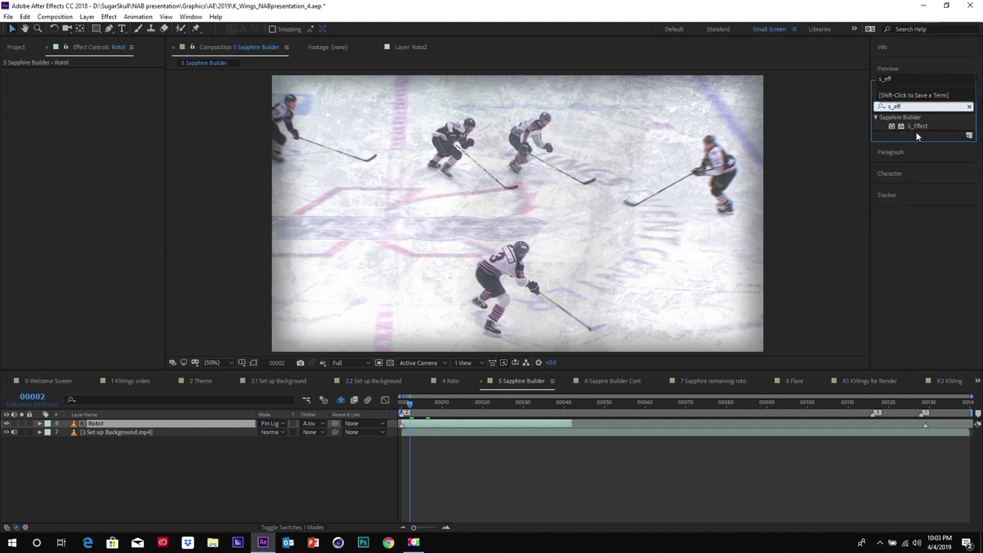
click(926, 125)
drag(896, 129, 105, 184)
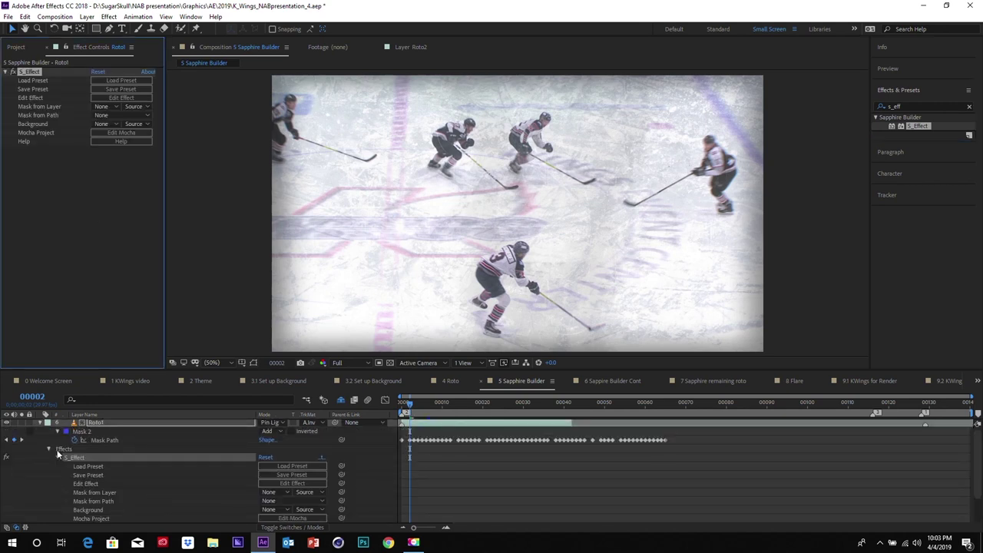
click(39, 423)
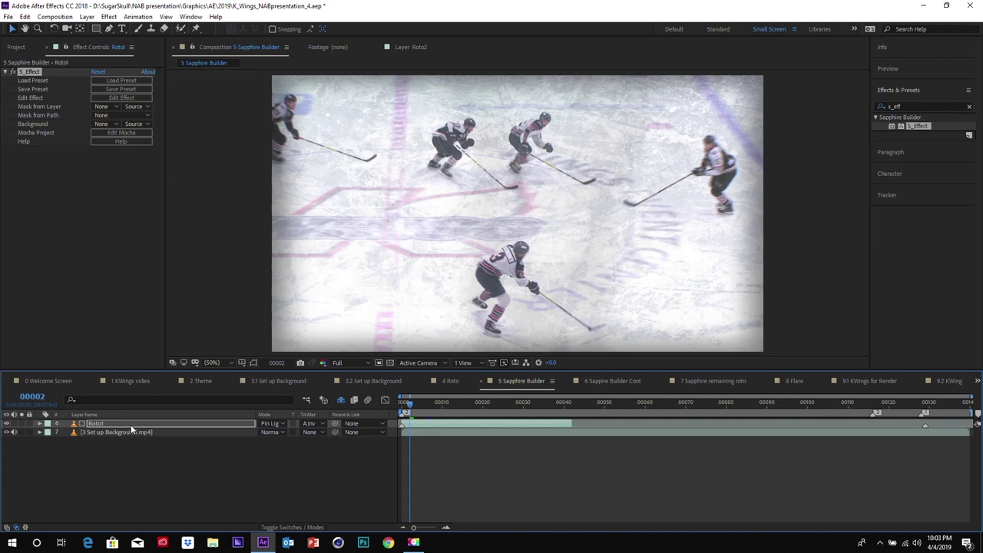
Step: Load the K_wings Main Effect preset into Roto1's S_Effect at frame 12 and collapse the layer's properties
drag(431, 404, 451, 404)
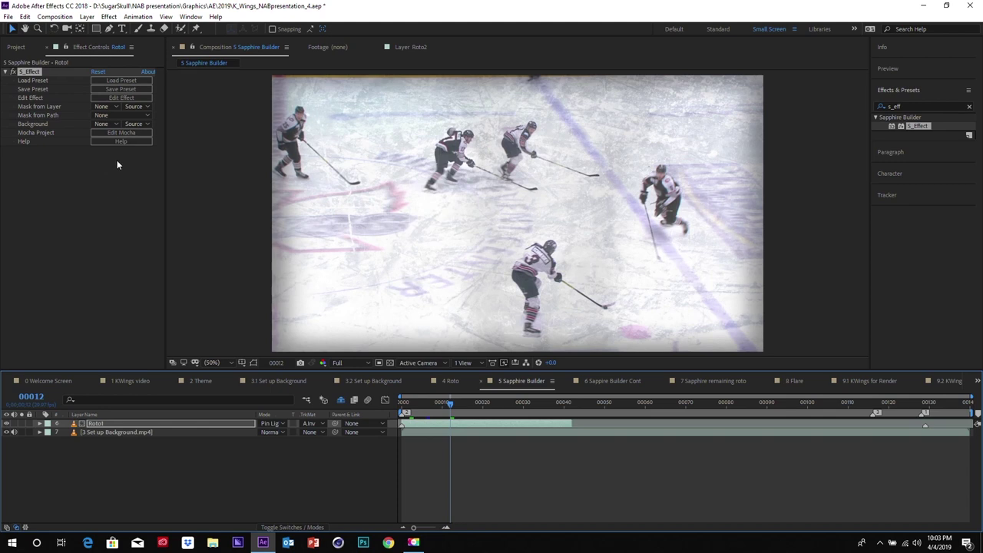
click(126, 98)
click(131, 82)
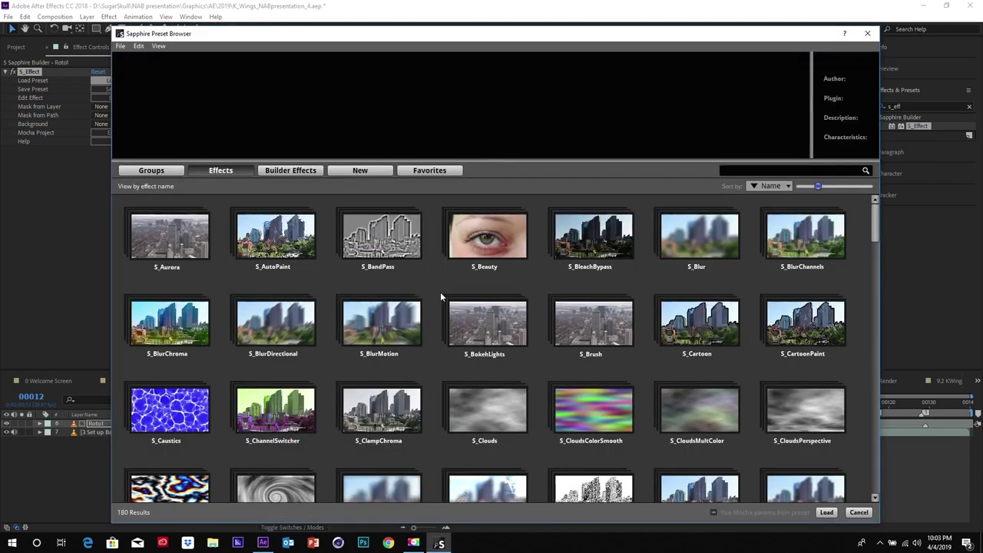
click(283, 174)
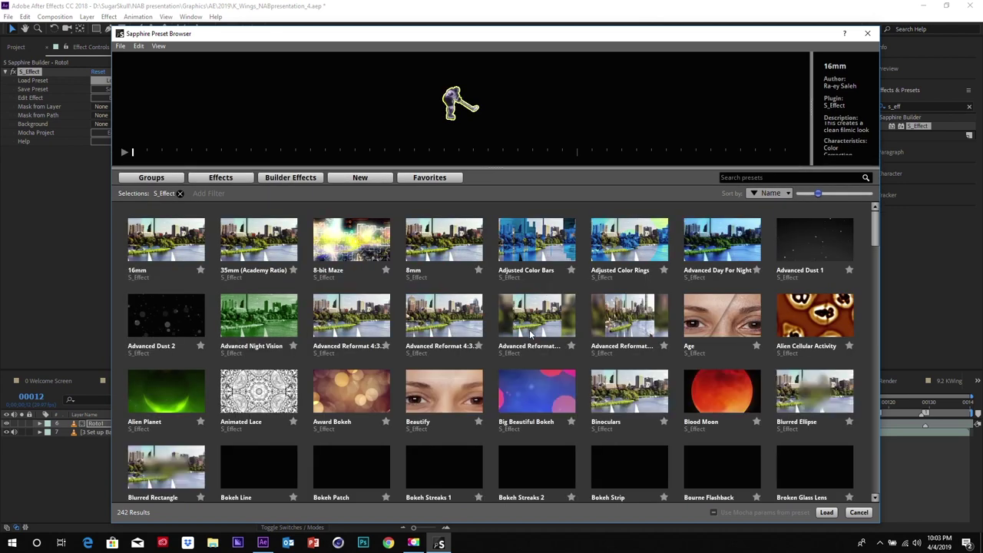
scroll(573, 402, down, 3)
scroll(573, 402, down, 15)
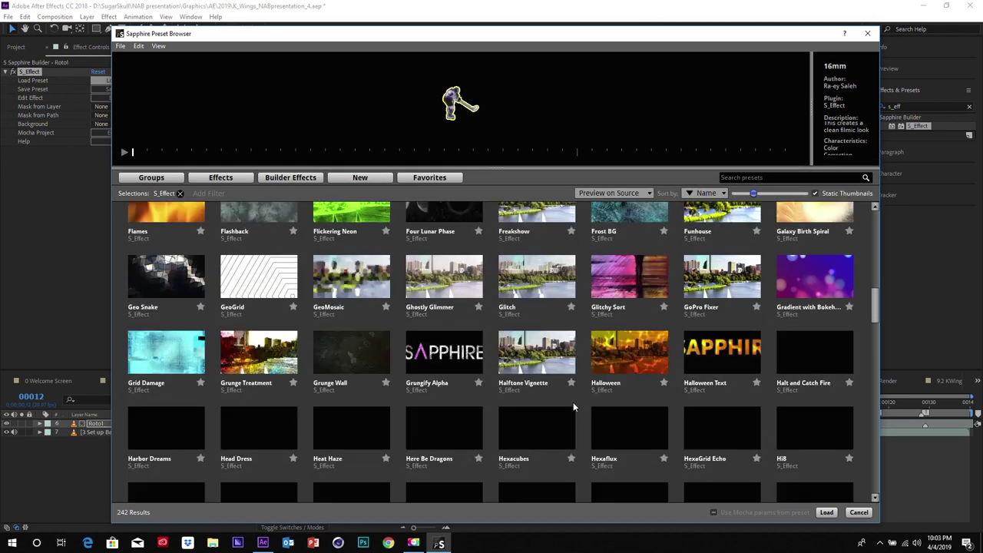
scroll(573, 402, down, 5)
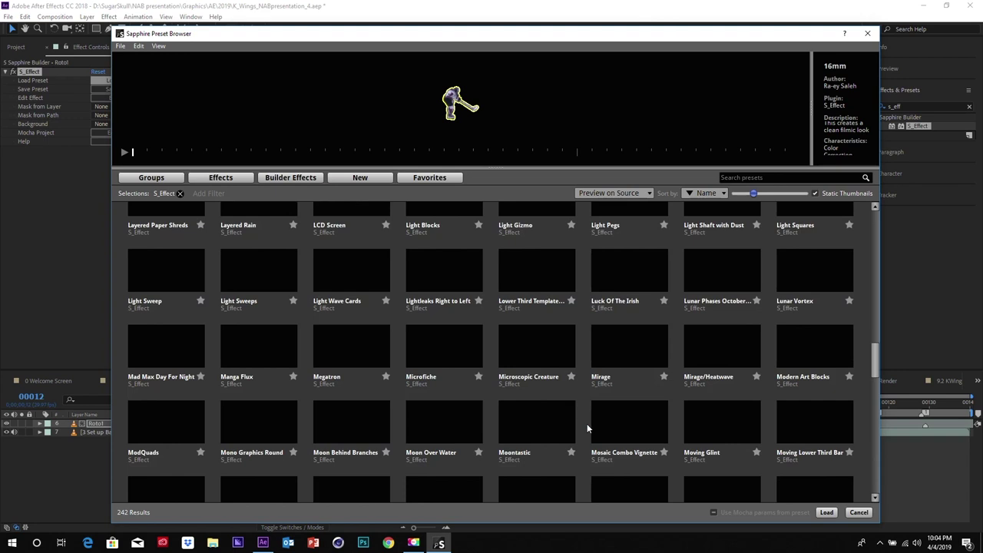
scroll(585, 427, up, 2)
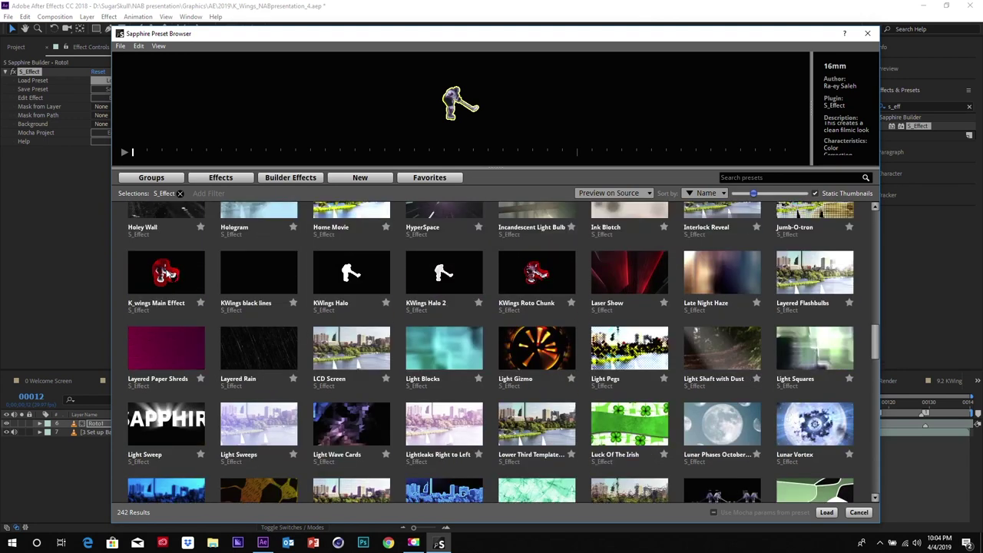
click(167, 274)
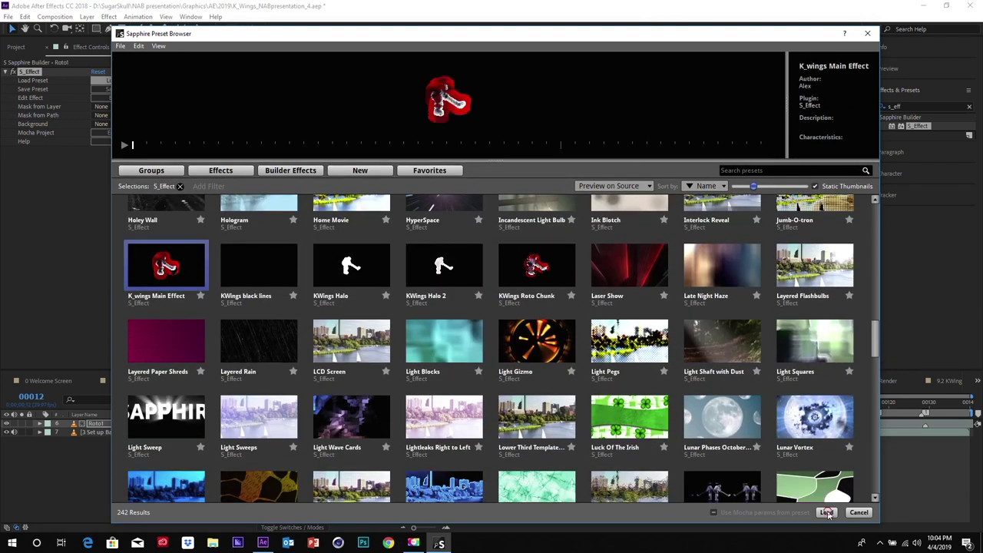
click(827, 512)
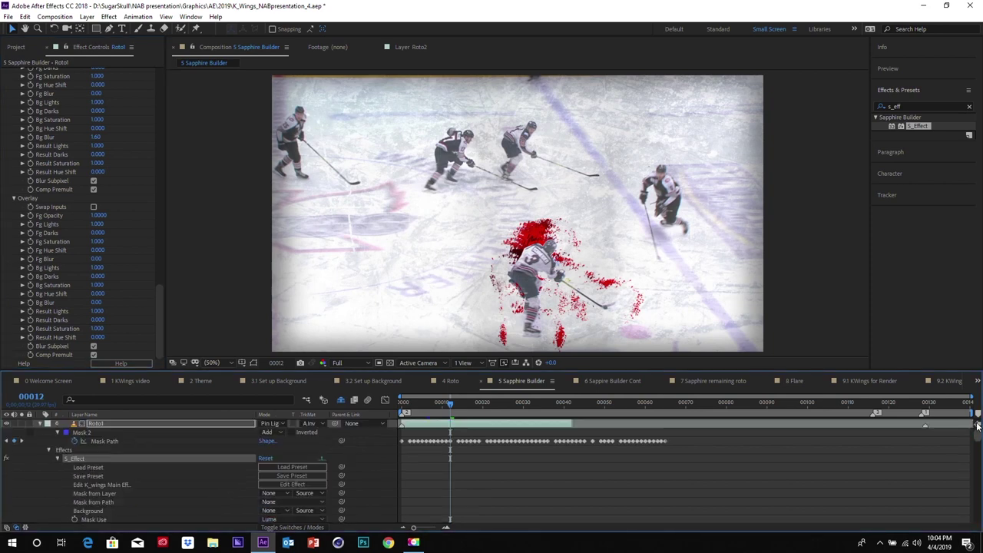
click(40, 425)
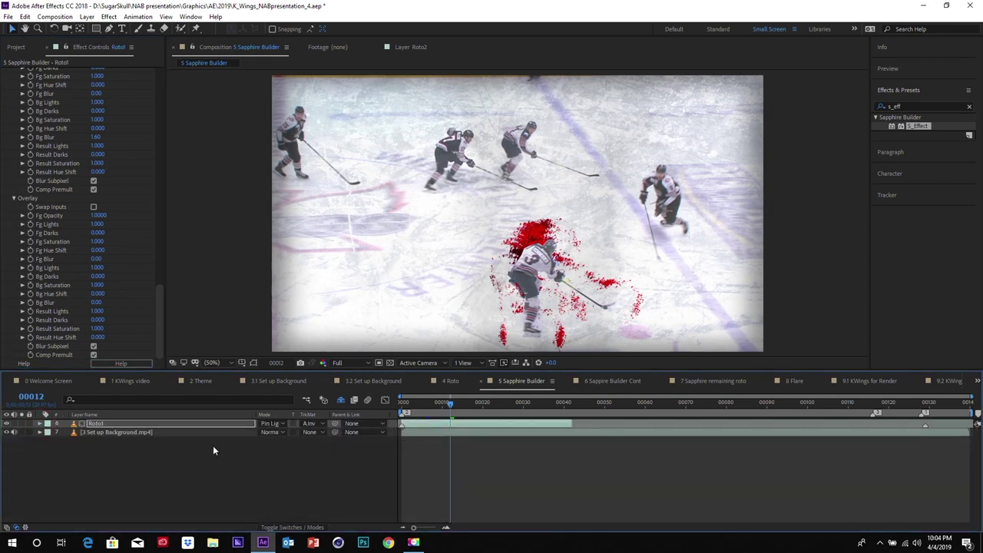
Step: Reveal the hidden shy layers and set the effected Roto1 layer to No Track Matte with Normal blending mode
click(341, 399)
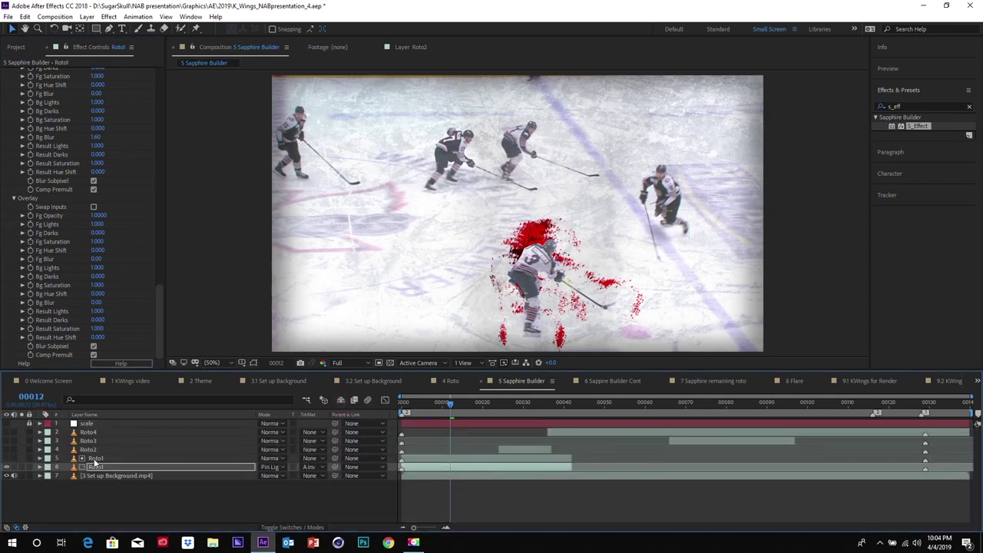
click(312, 467)
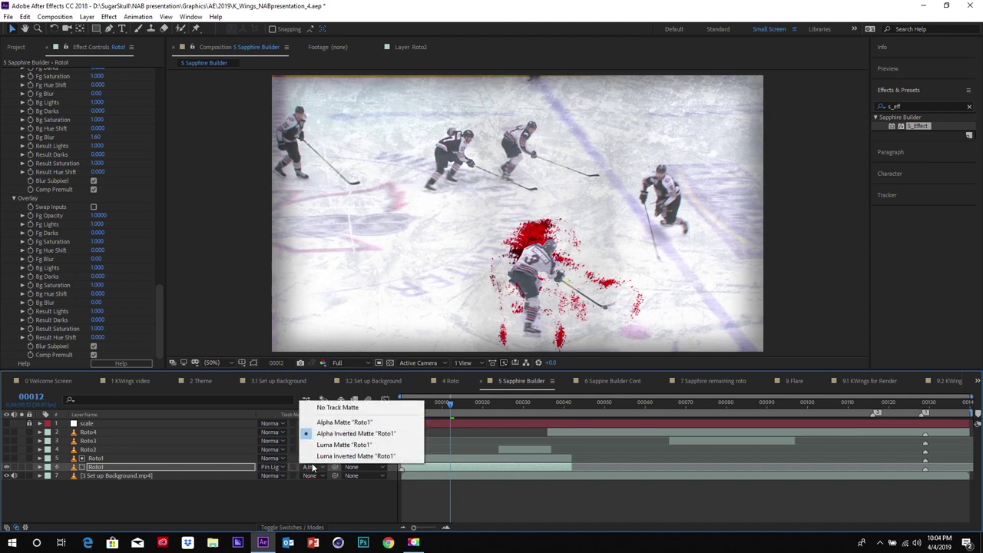
click(330, 406)
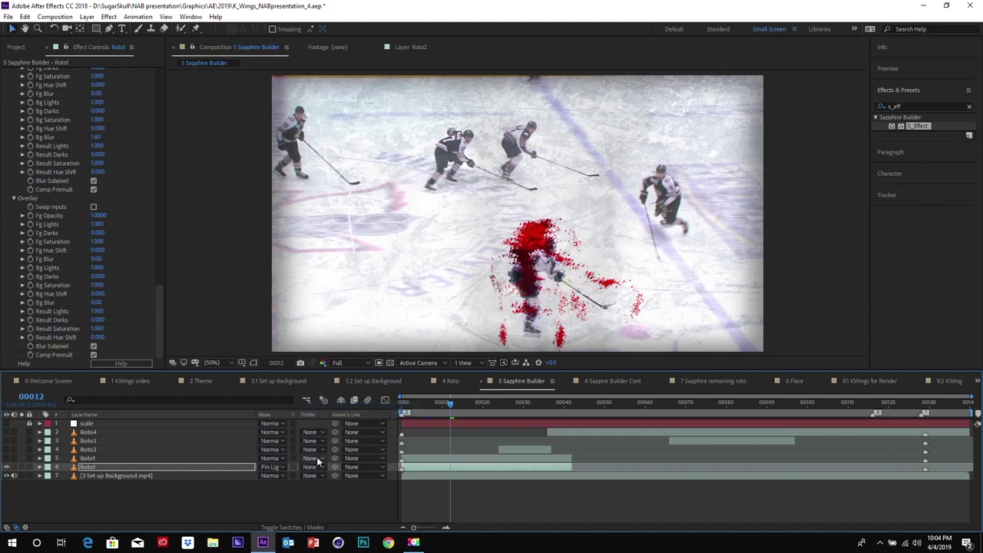
click(283, 467)
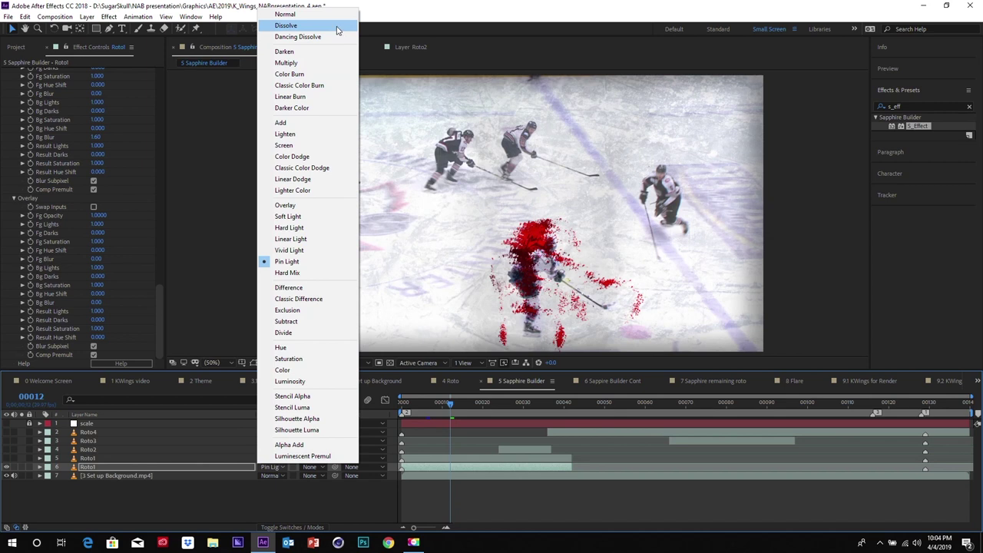
click(331, 14)
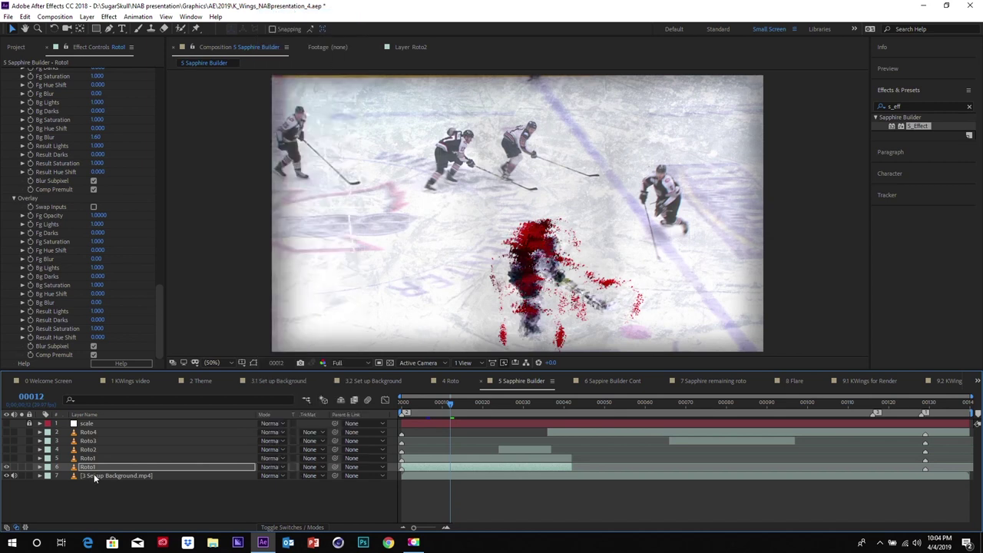
Step: Open Roto1's K_wings Main Effect for editing in Sapphire Effect Builder, with the whole node graph in view
drag(158, 317, 158, 104)
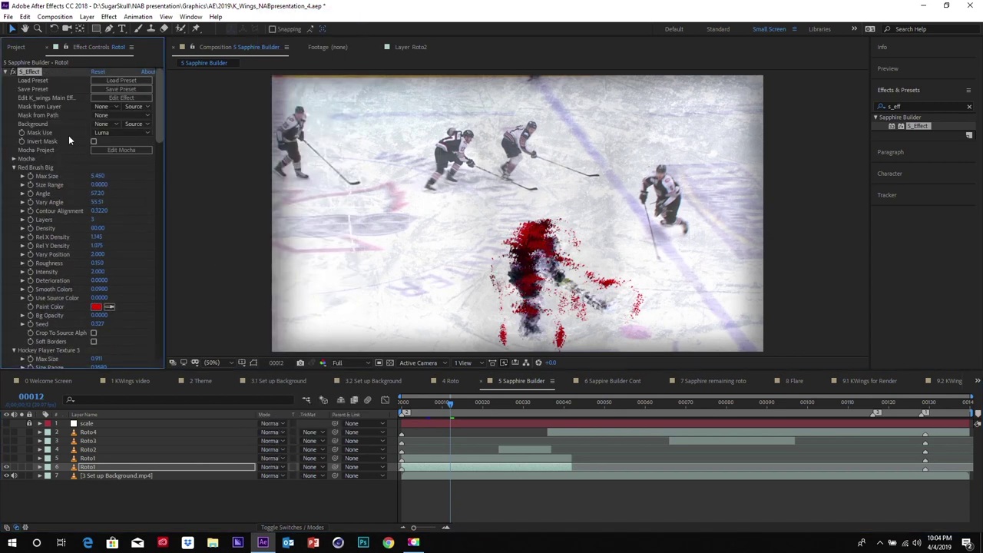
click(119, 98)
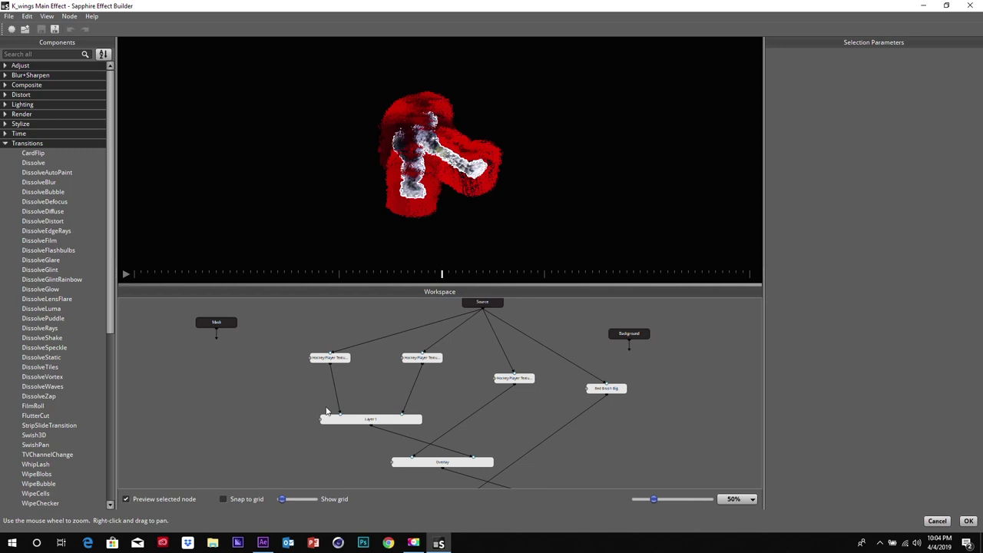
scroll(488, 393, down, 4)
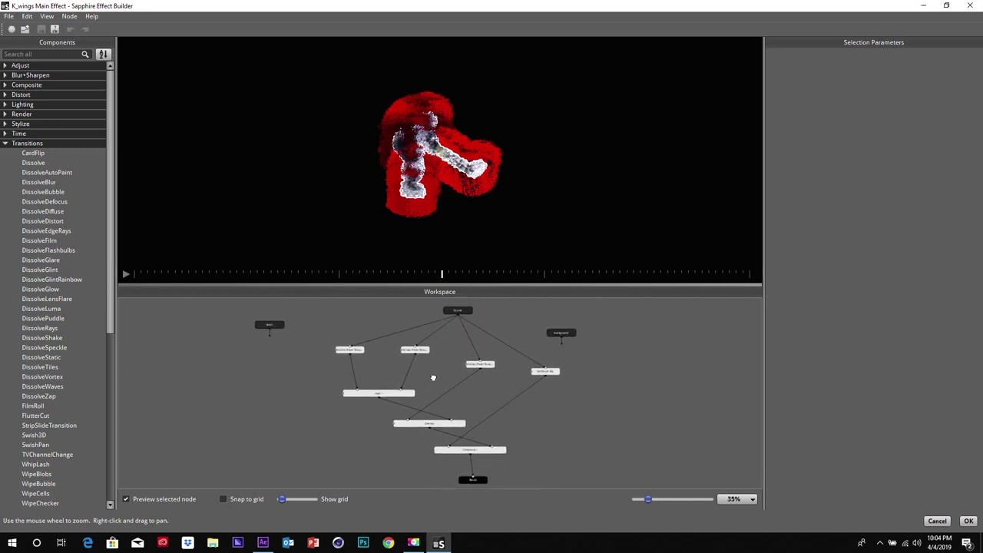
Step: Preview the texture brushes, Red Brush Big, Layer 1, Overlay and final composite nodes one by one
click(350, 344)
click(421, 348)
click(488, 358)
click(542, 366)
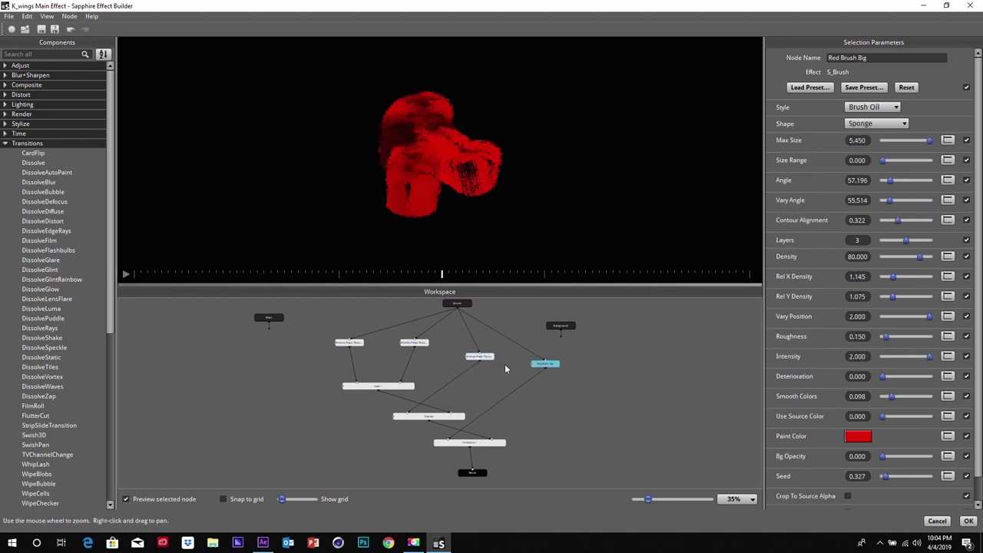
click(392, 387)
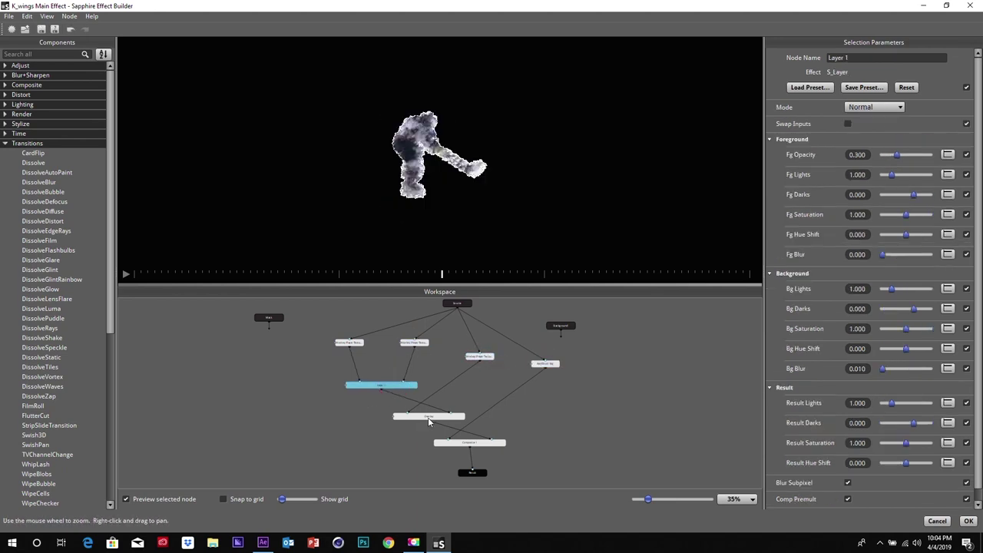
drag(425, 417, 434, 424)
click(459, 444)
click(433, 365)
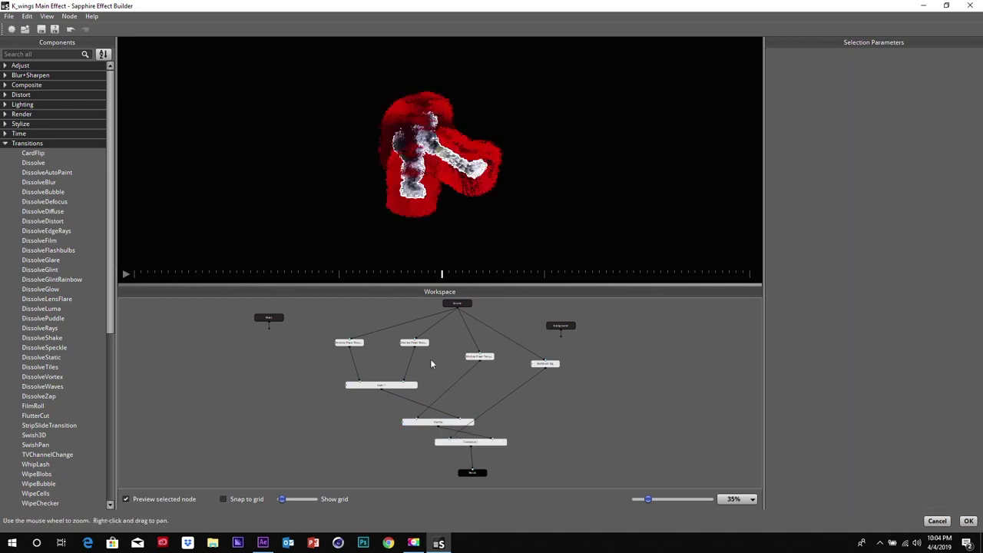
Step: Compare the preview of the hockey player texture nodes with Preview selected node switched off and on again
click(363, 343)
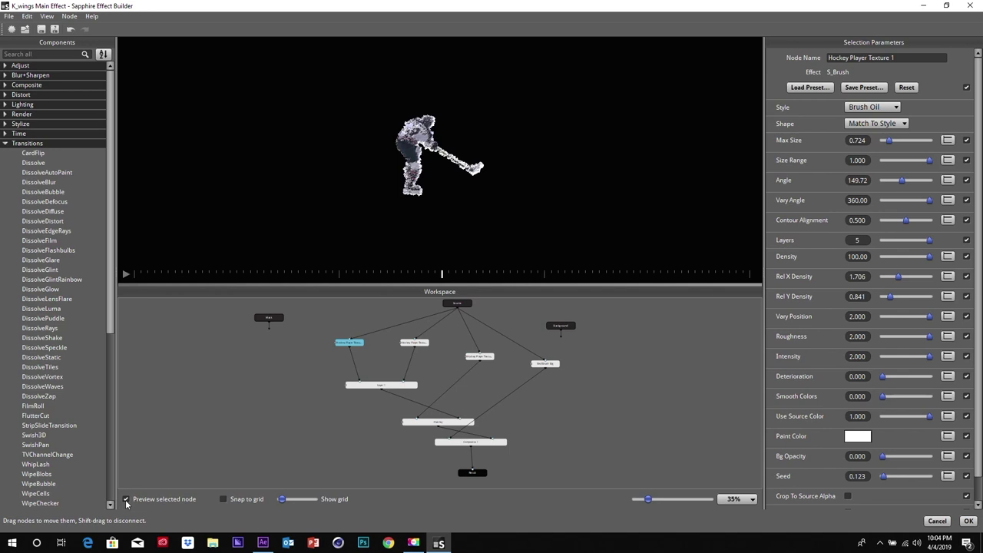
click(126, 500)
click(367, 384)
click(411, 344)
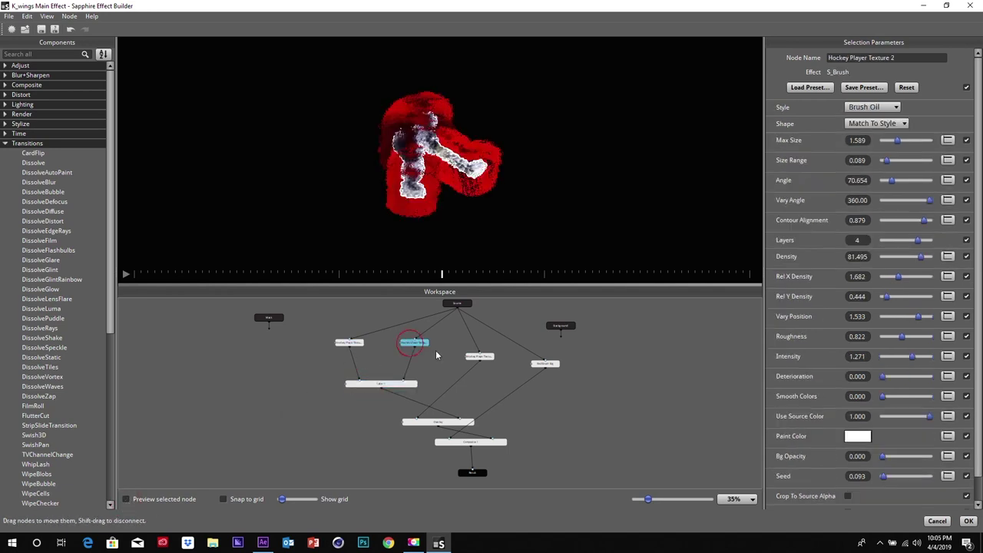
click(480, 356)
click(126, 499)
Step: Examine the three hockey player textures and Red Brush Big individually, followed by the Layer 1 node combining two textures
click(358, 342)
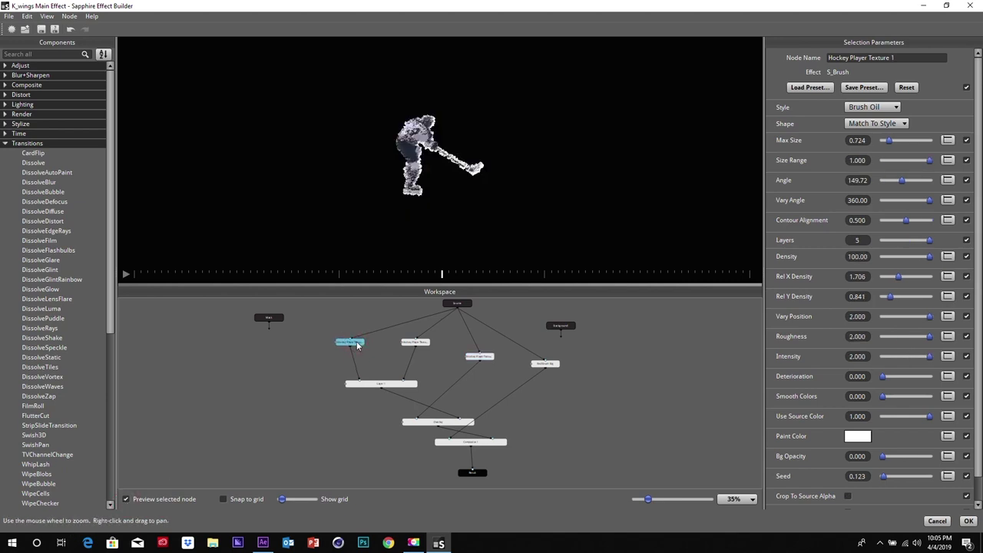
click(421, 343)
click(480, 357)
click(545, 364)
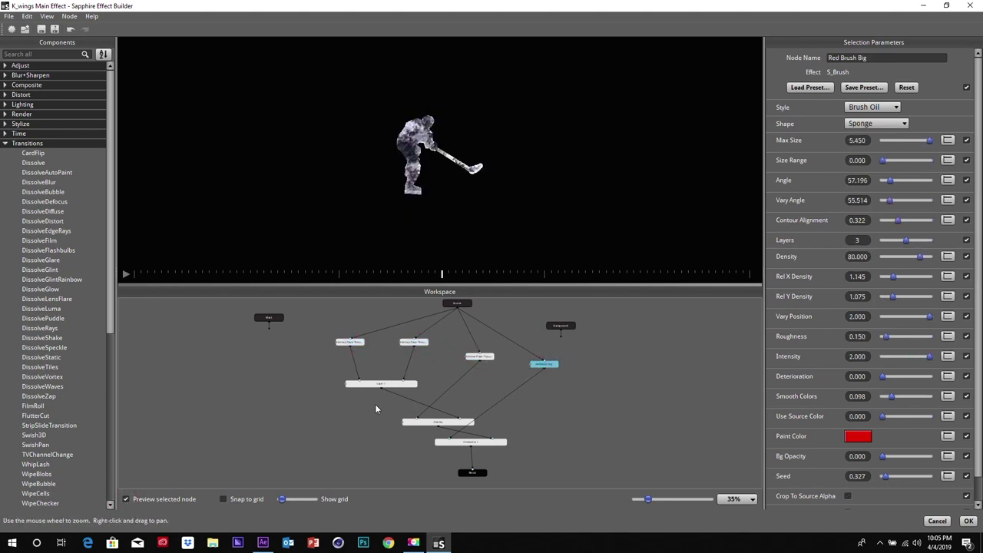
click(376, 383)
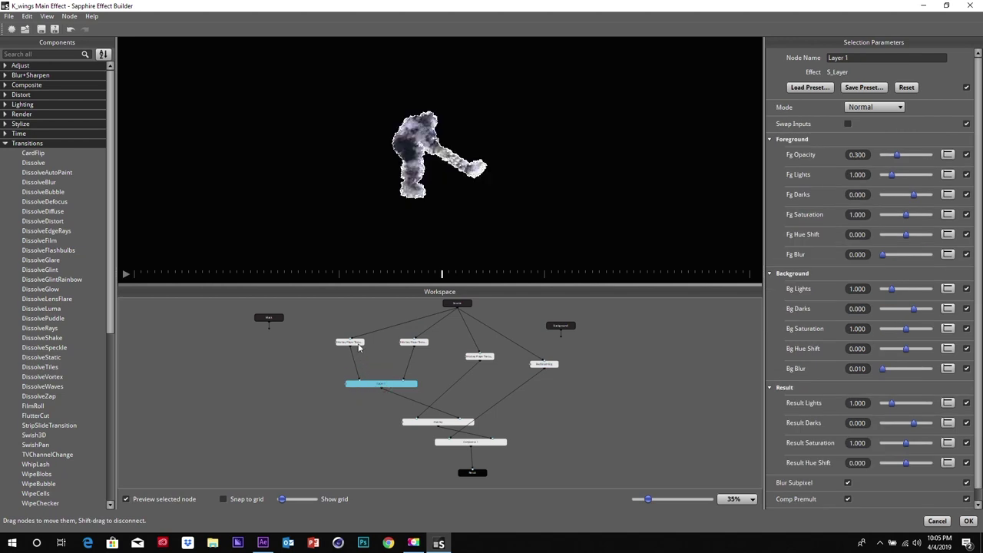
Step: Try the Felt Tip and Splat brush shapes on Hockey Player Texture 1 and return it to Match To Style
click(356, 342)
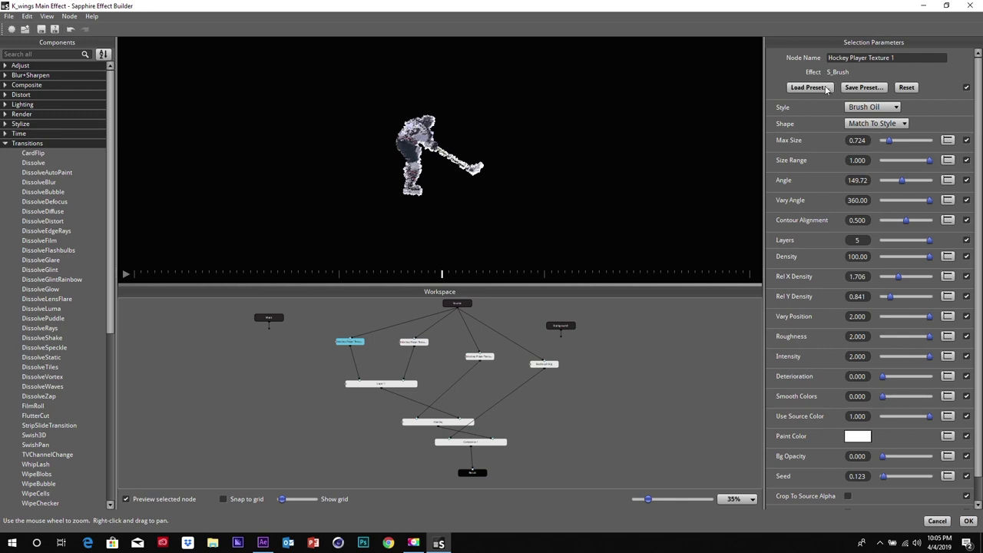
click(882, 123)
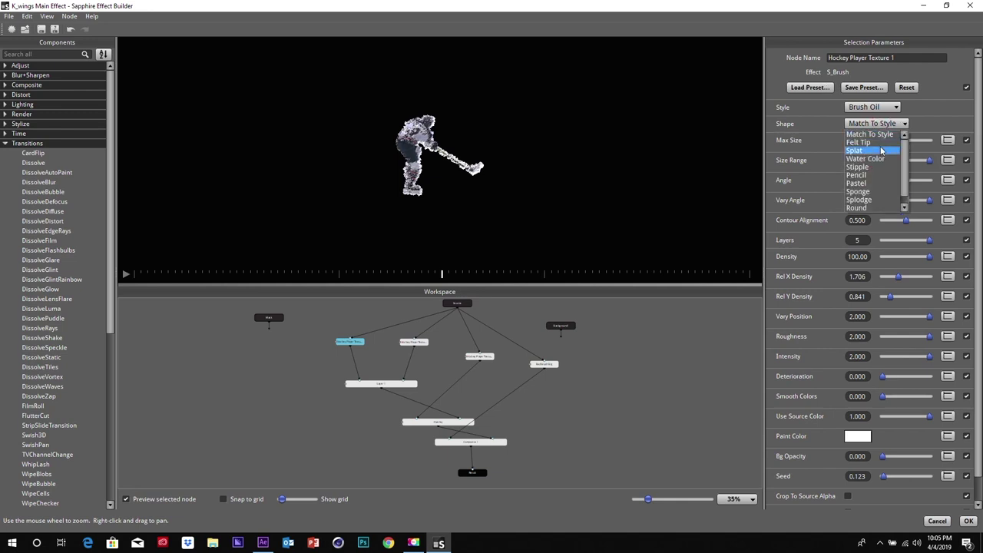
click(878, 142)
click(876, 123)
click(878, 150)
click(876, 124)
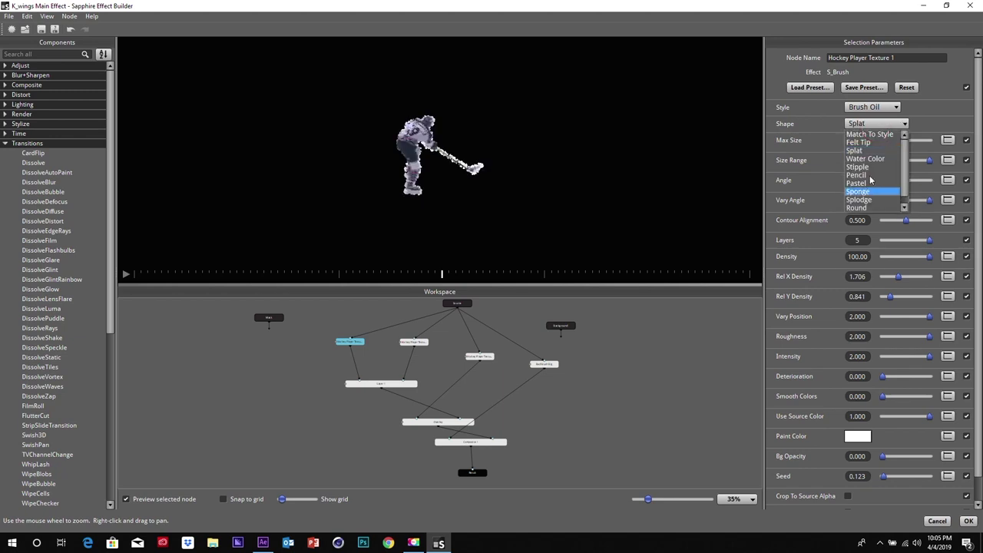
click(869, 134)
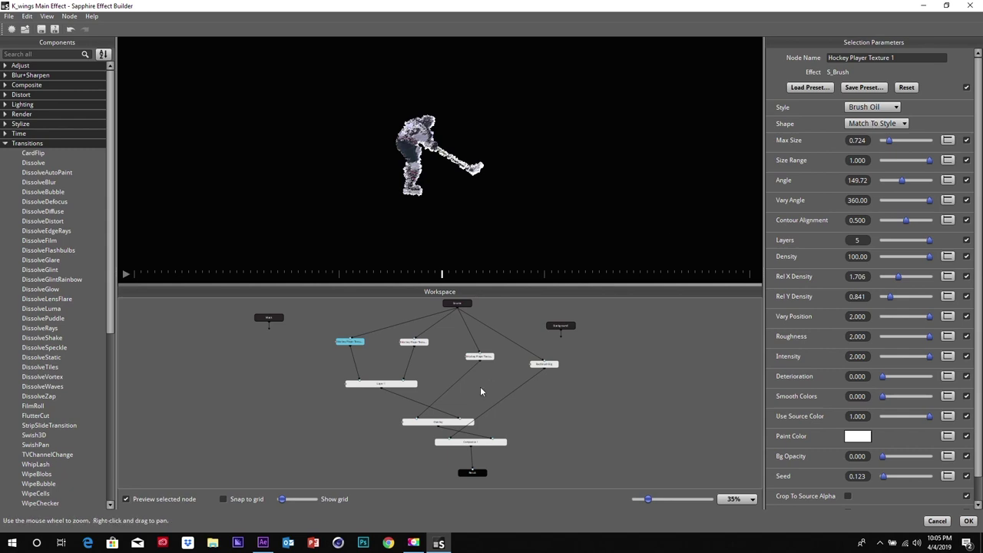
Step: Review the separate brush branches fed by Source, ending with the settings of Red Brush Big
drag(350, 343, 338, 342)
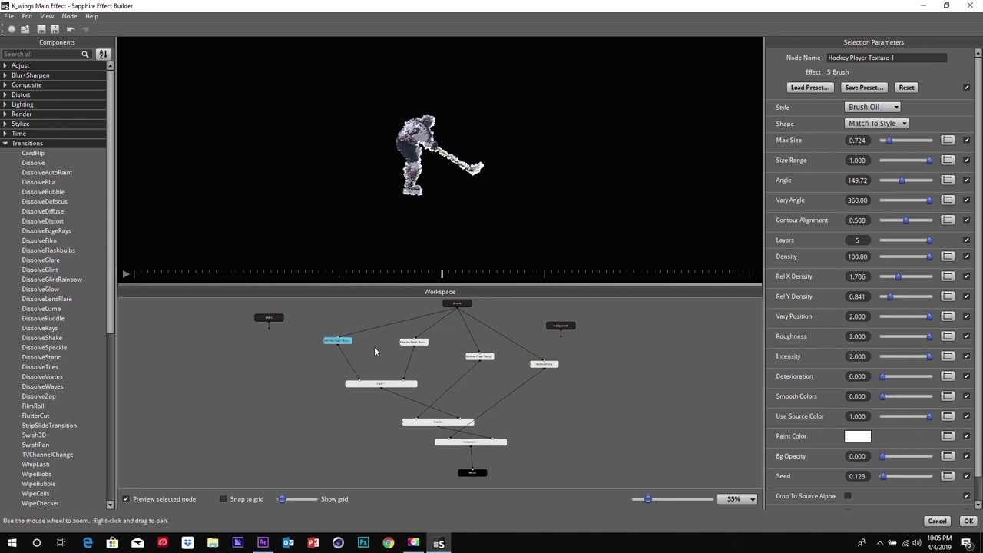
click(419, 344)
click(479, 356)
click(541, 369)
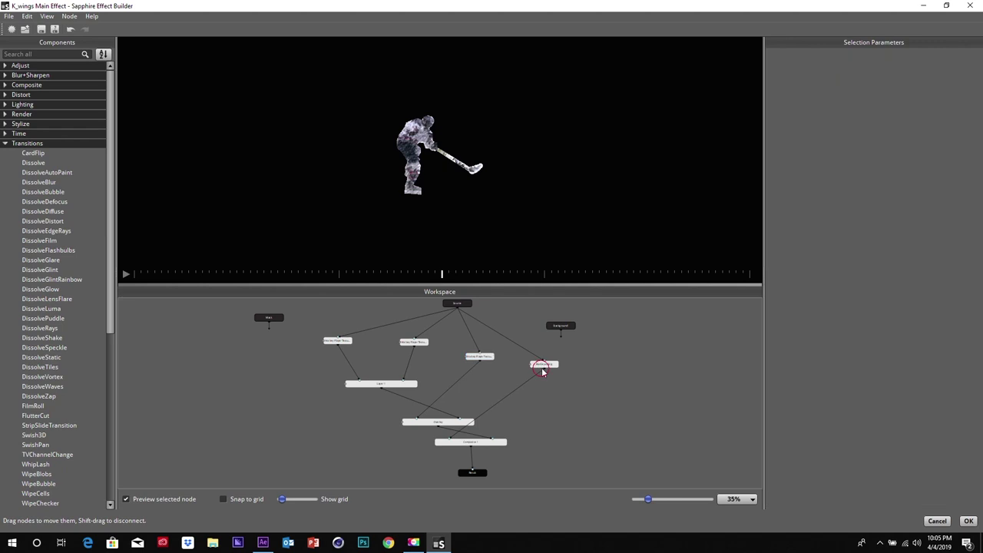
click(552, 364)
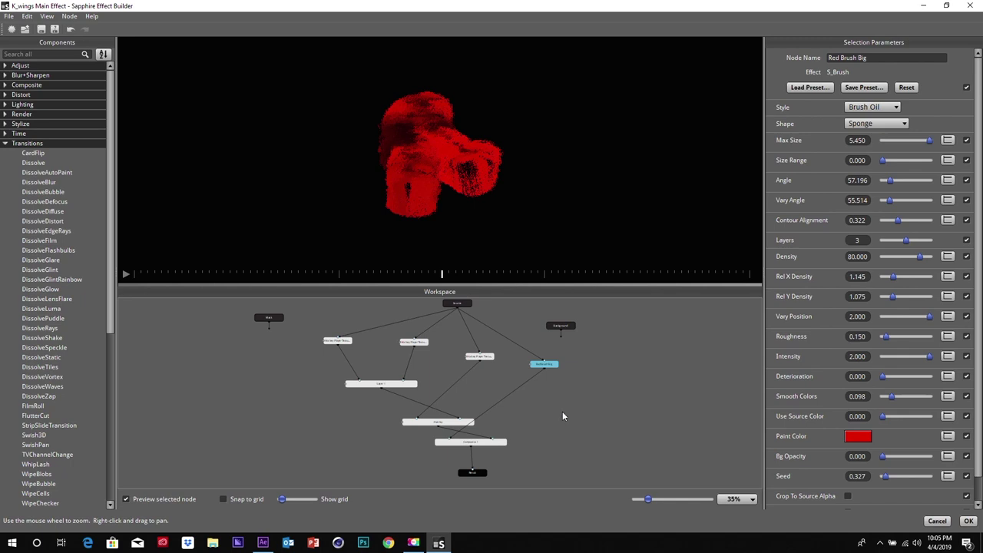
Step: Delete all effect nodes from the graph and insert a Brush component between Source and Result
drag(576, 455, 292, 332)
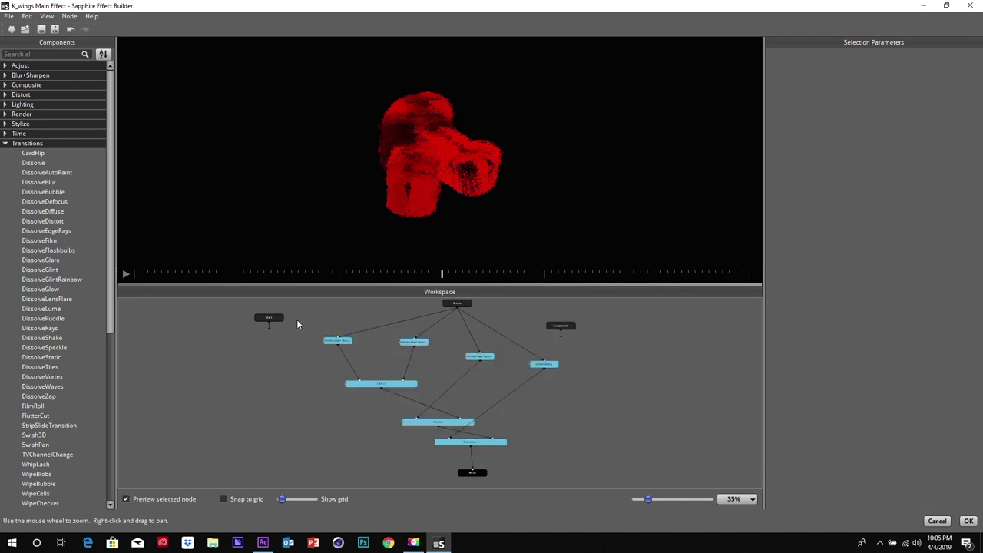
key(Delete)
click(40, 54)
text(brus)
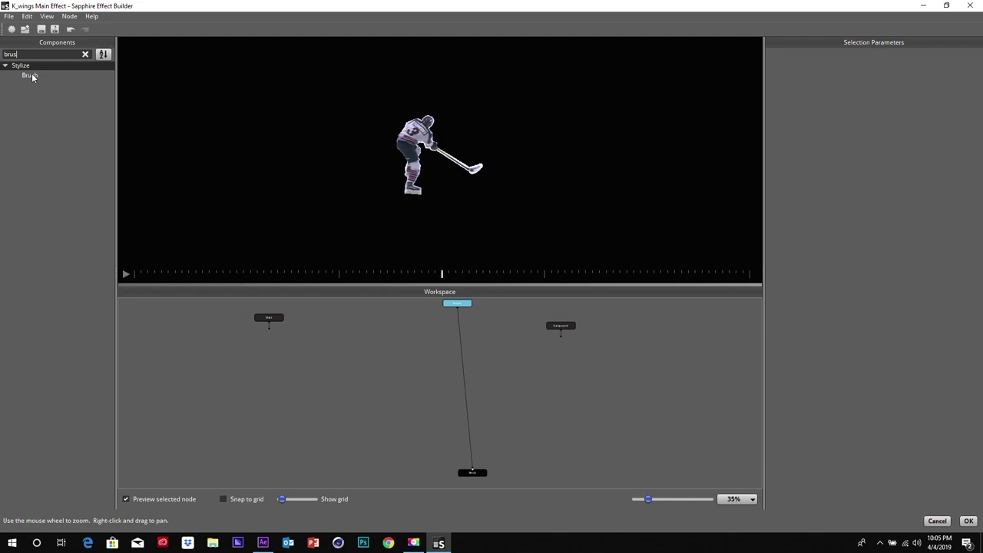
mouse_move(30, 75)
mouse_down()
mouse_move(368, 405)
mouse_move(464, 381)
mouse_up()
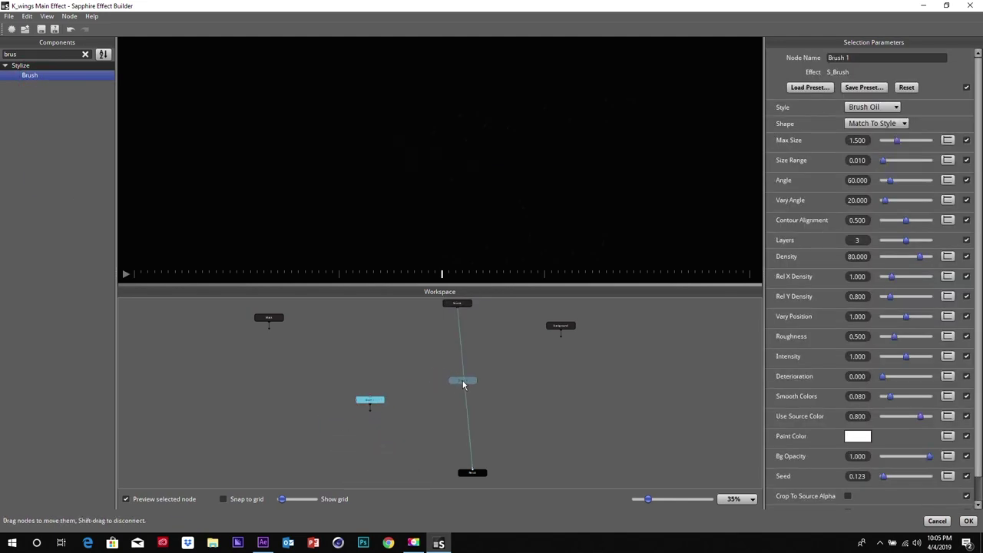
Step: Rename the new brush node to Texture 1 and move it down and to the left of the Source–Result line
triple_click(863, 57)
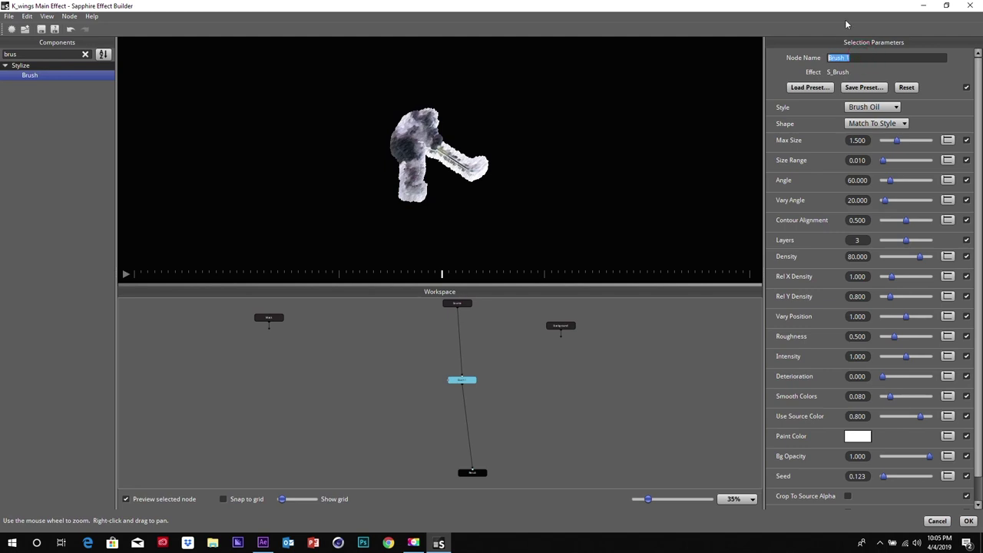
text(Texture)
drag(462, 379, 381, 405)
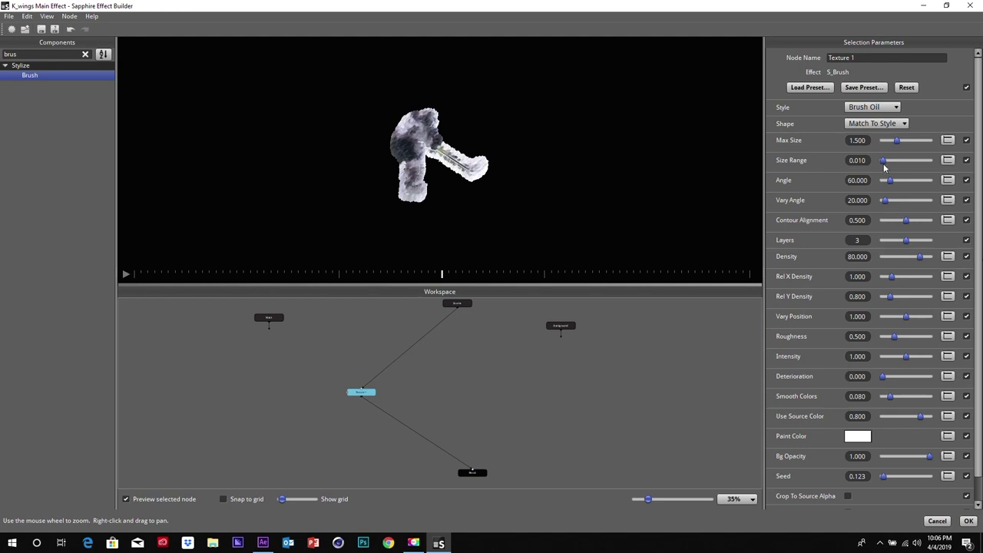
Step: Set Texture 1's Max Size to 0.724, Size Range 1, Angle 149.72, Vary Angle 360, Layers 5 and Density 100
double_click(865, 140)
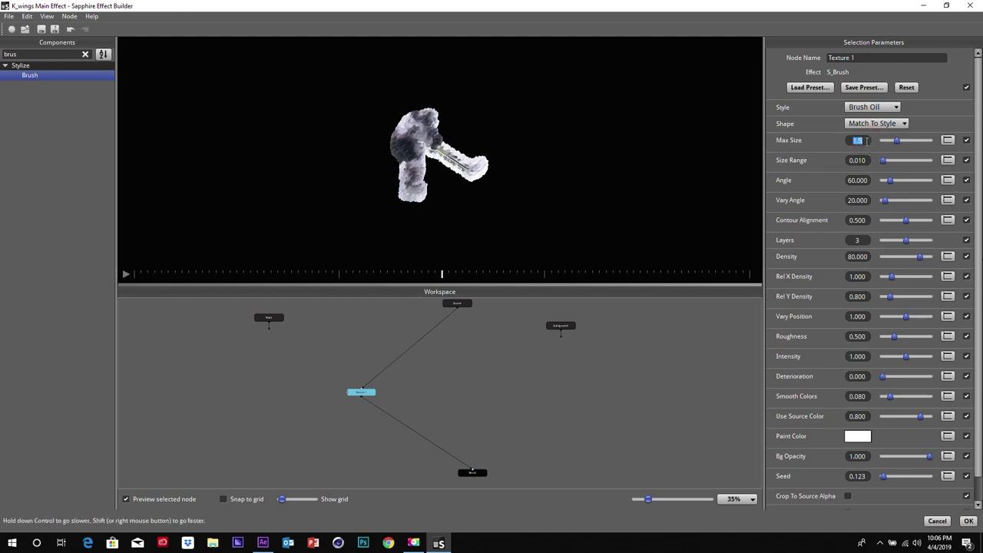
text(0.724)
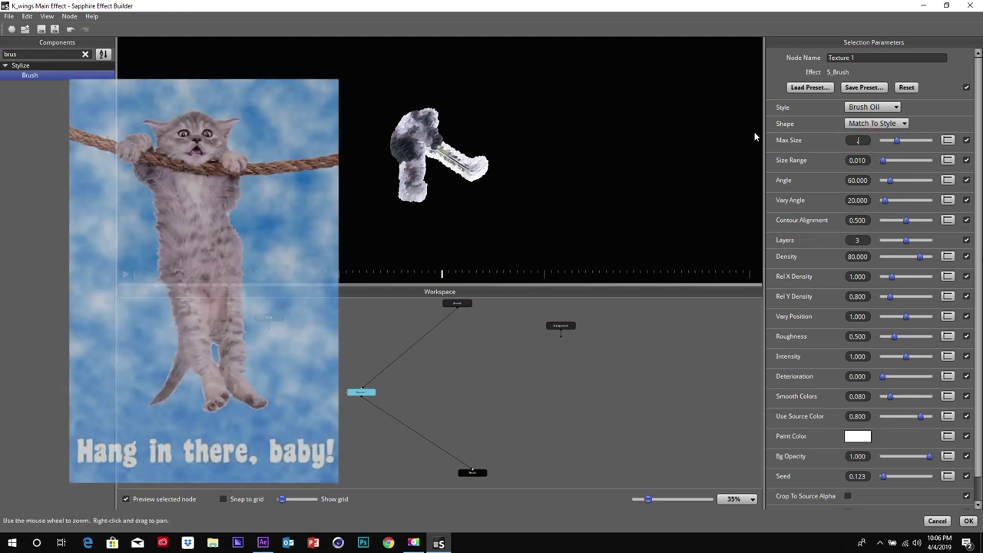
key(Tab)
text(1)
key(Tab)
drag(857, 181, 856, 199)
drag(858, 240, 859, 250)
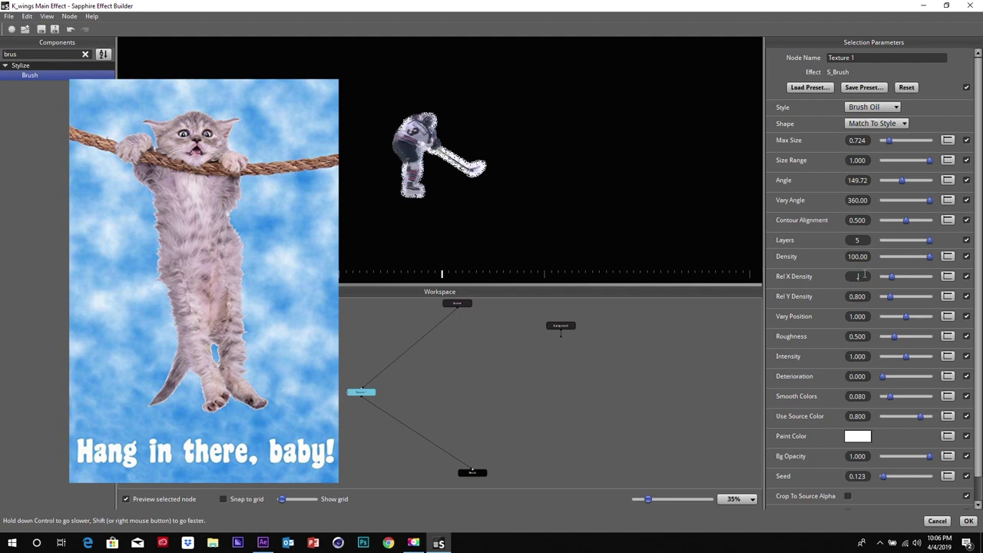
Step: Set Texture 1's Rel X and Y Density to 0.841, Vary Position, Roughness and Intensity to 2, Smooth Colors 0, Use Source Color 1, Bg Opacity 0
click(867, 296)
text(.841)
key(Tab)
key(Tab)
text(2)
key(Tab)
text(2)
drag(891, 396, 931, 415)
drag(929, 456, 842, 459)
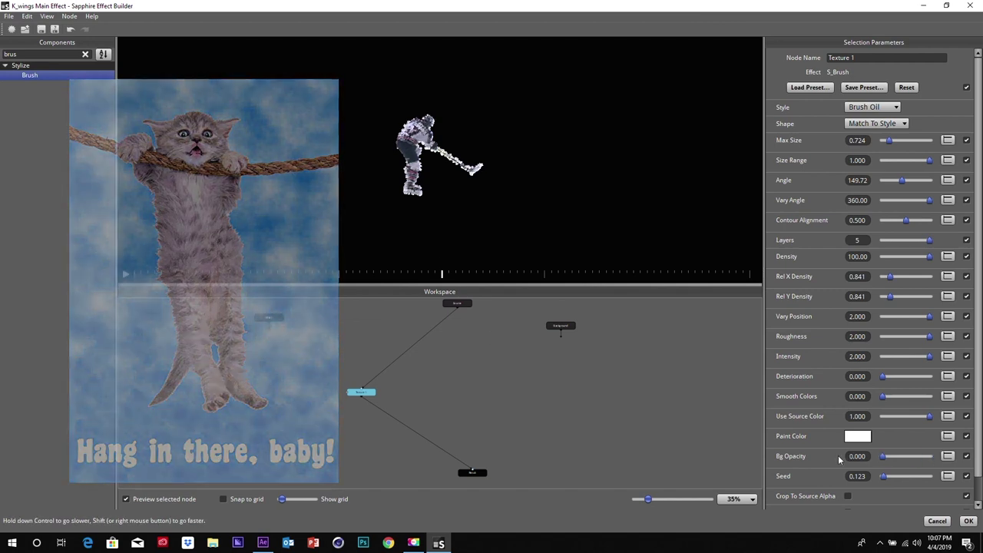
Step: Duplicate the Texture 1 node three times with its brush settings
mouse_move(367, 396)
mouse_down()
mouse_move(361, 383)
mouse_move(376, 389)
mouse_up()
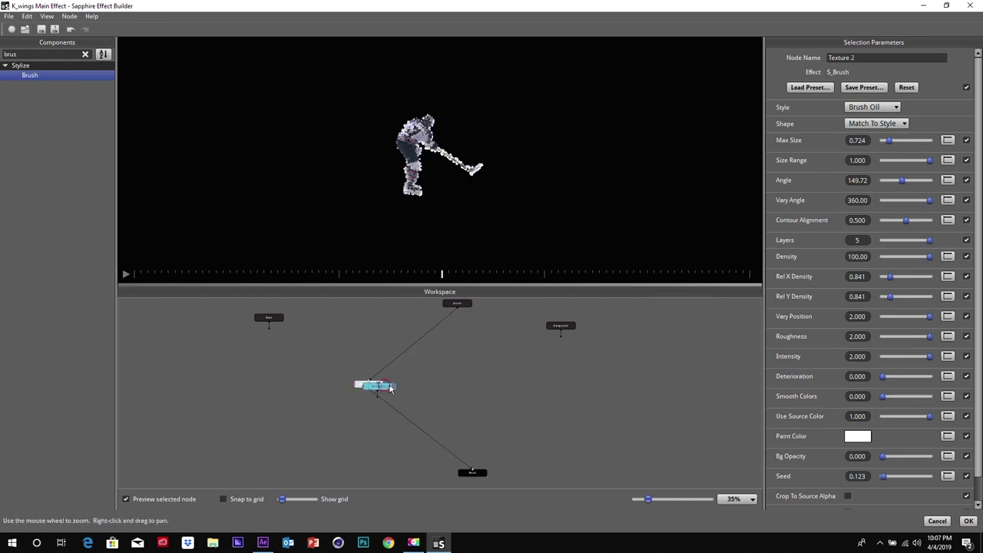
key(ctrl+v)
key(ctrl+v)
key(ctrl+v)
Step: Enlarge the node workspace, connect Source to the Texture 2 node and select that node to show its parameters
scroll(512, 400, up, 2)
drag(468, 351, 475, 396)
scroll(475, 396, up, 2)
drag(439, 285, 441, 195)
click(422, 241)
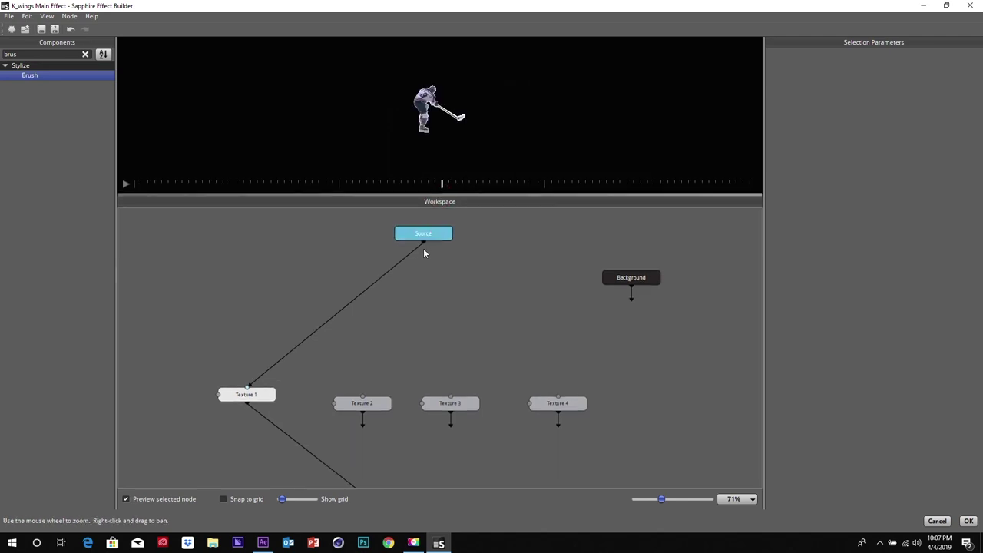
drag(425, 244, 365, 398)
click(374, 410)
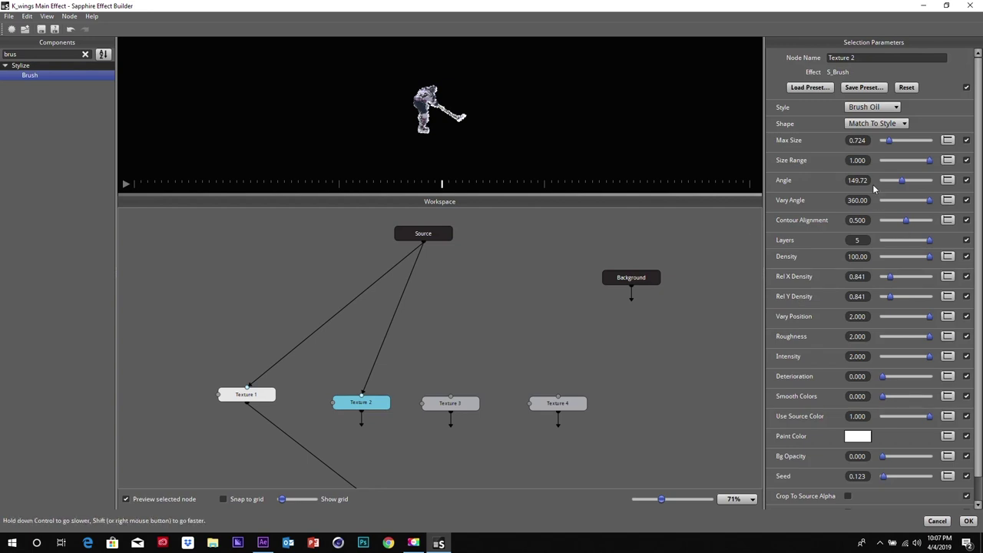
Step: Load the Hockey Player Texture 2 preset into the Texture 2 node and compare its look with Texture 1
click(803, 89)
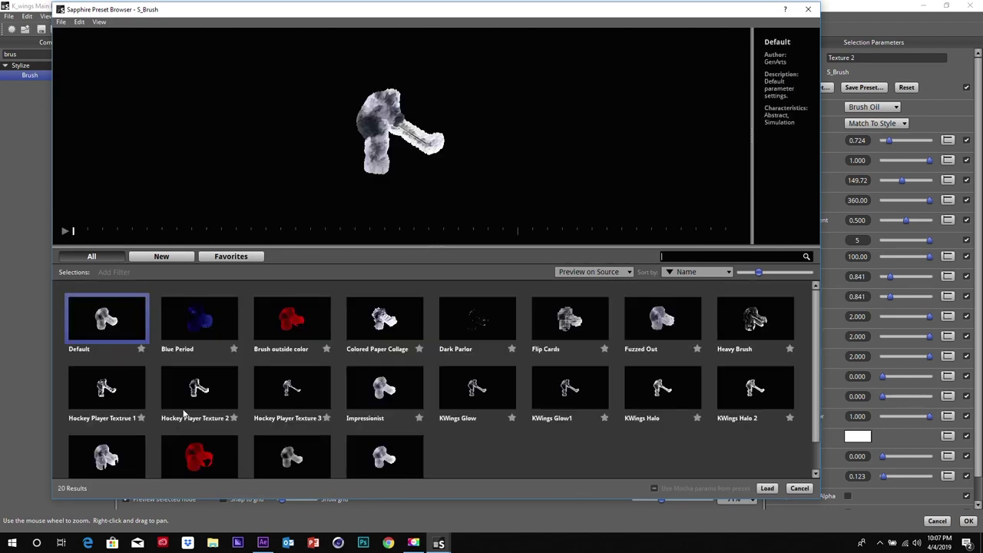
click(201, 388)
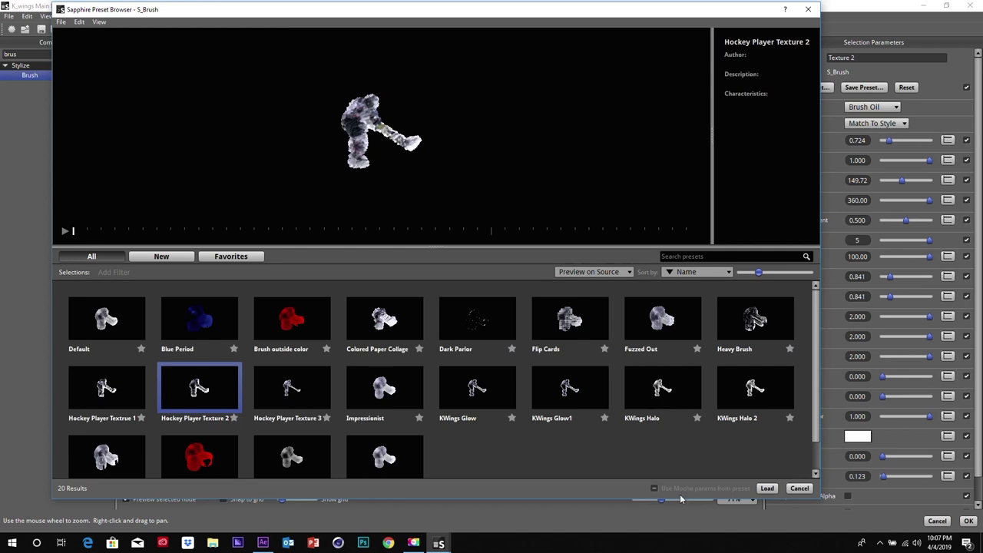
click(777, 488)
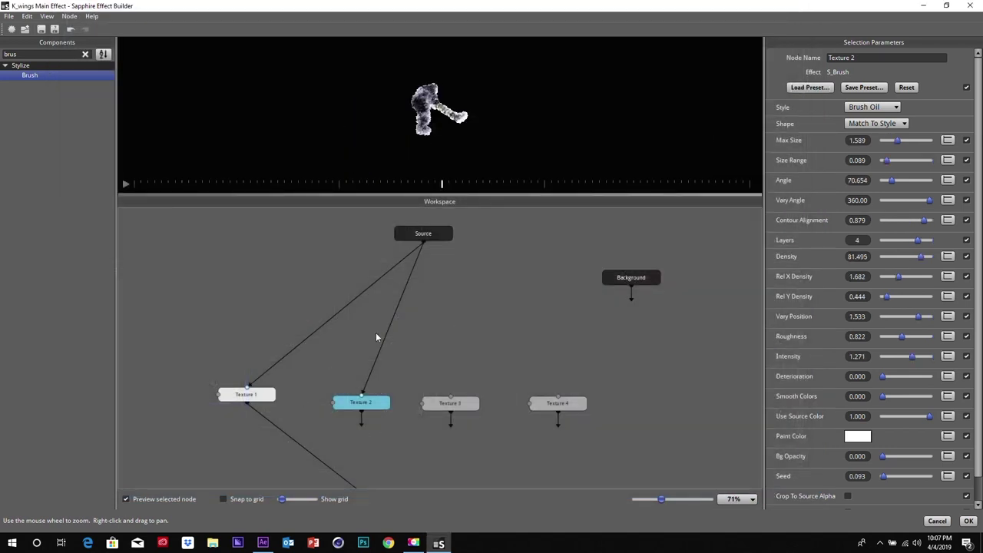
click(246, 395)
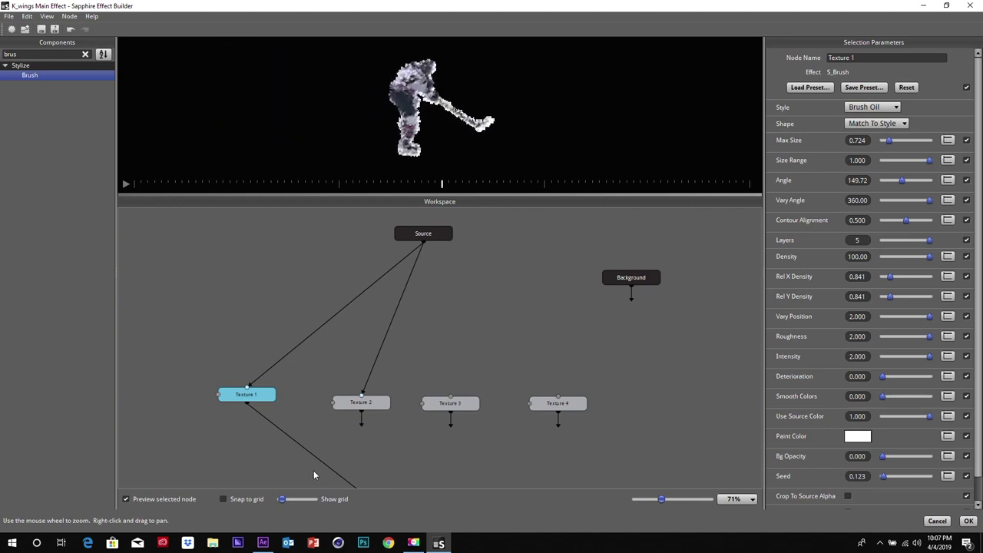
click(373, 400)
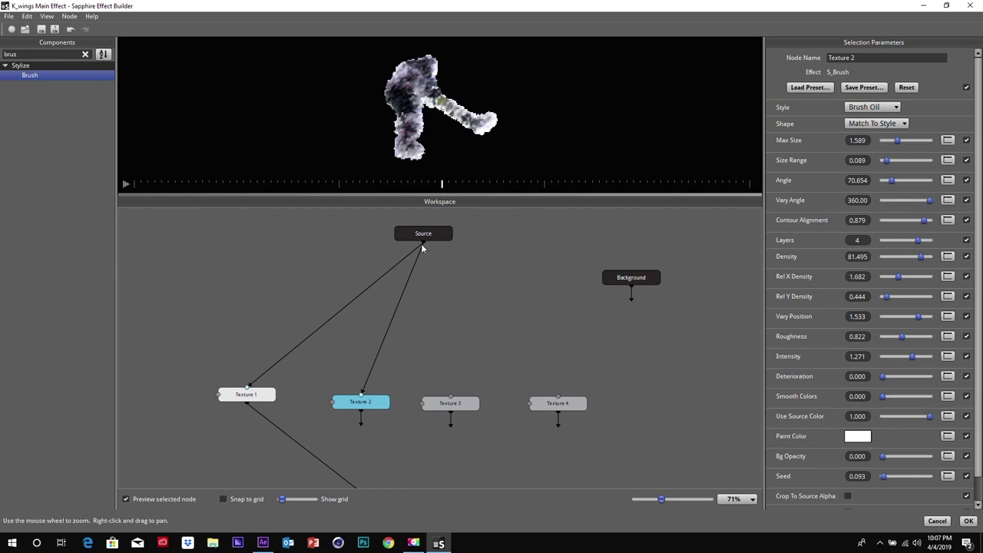
Step: Connect Source to the Texture 3 node and load the Hockey Player Texture 3 preset into it
drag(423, 242, 451, 398)
click(454, 404)
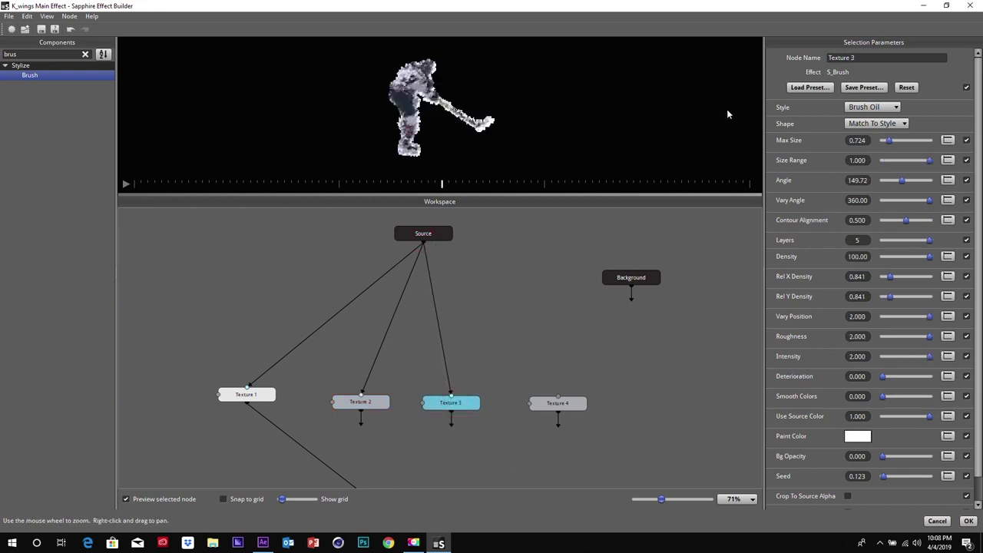
click(811, 88)
click(277, 378)
click(768, 489)
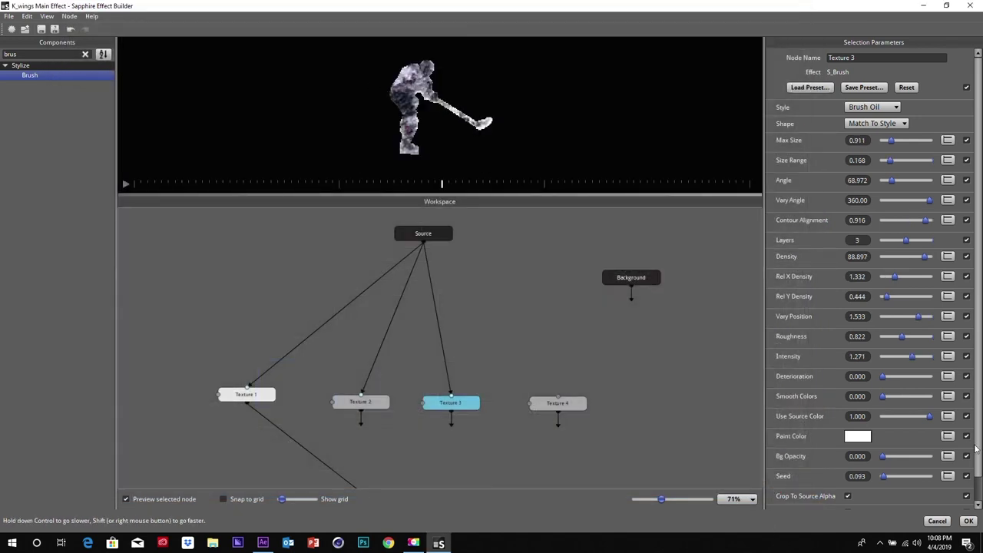
Step: Toggle Crop To Source Alpha off and on for Texture 3 to compare the player's edges, leaving it enabled
scroll(972, 449, down, 1)
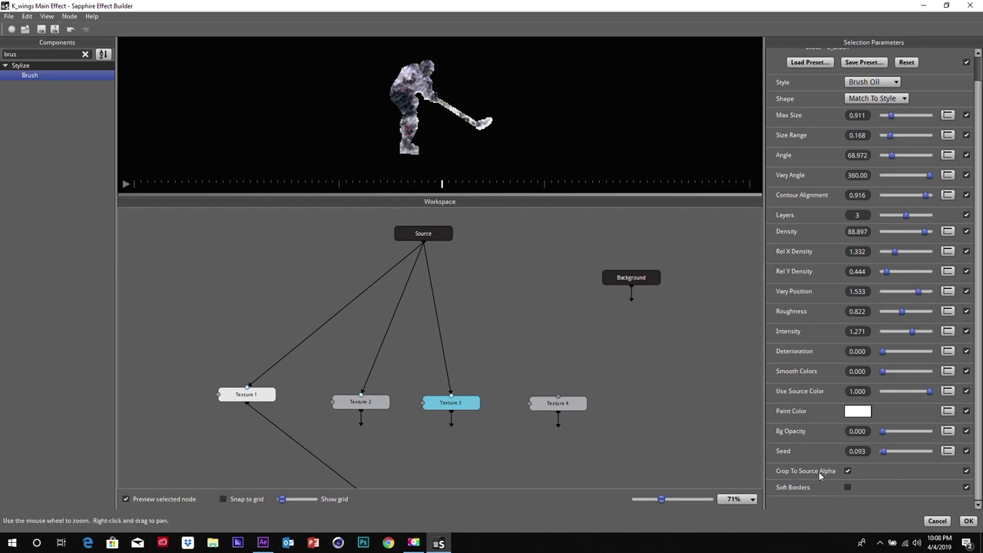
click(848, 472)
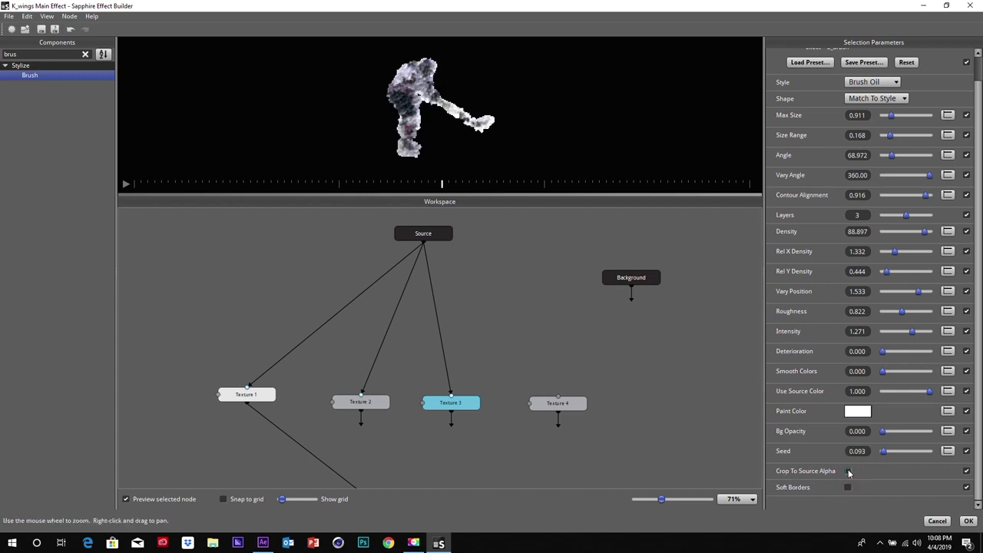
click(848, 472)
click(849, 472)
click(848, 472)
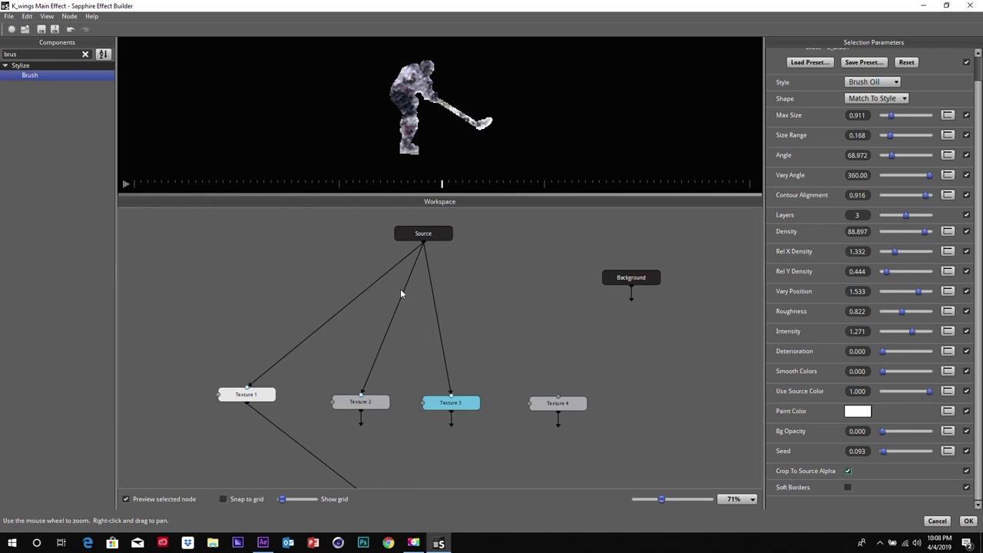
Step: Connect Source to the Texture 4 node and load the Red Brush Big preset into it
drag(423, 242, 543, 391)
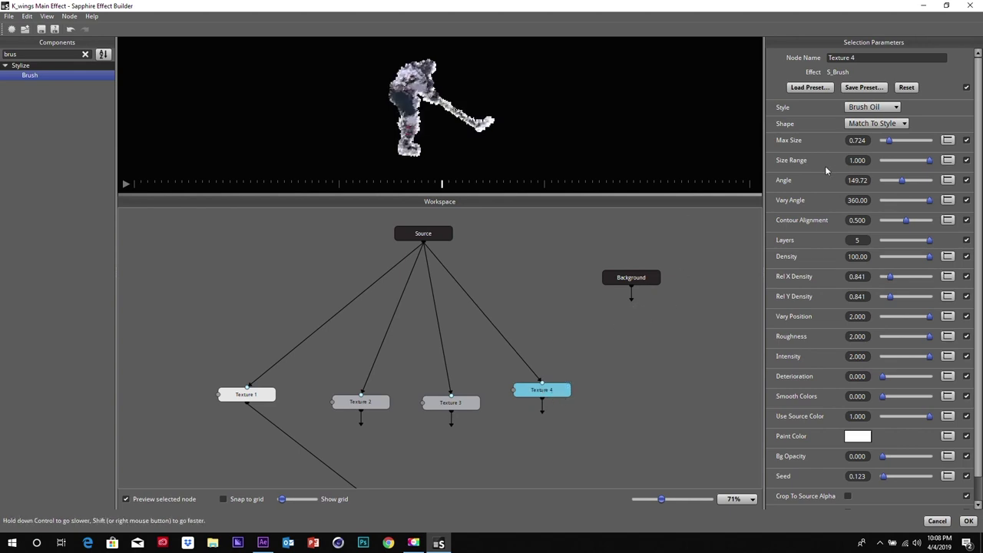
click(819, 89)
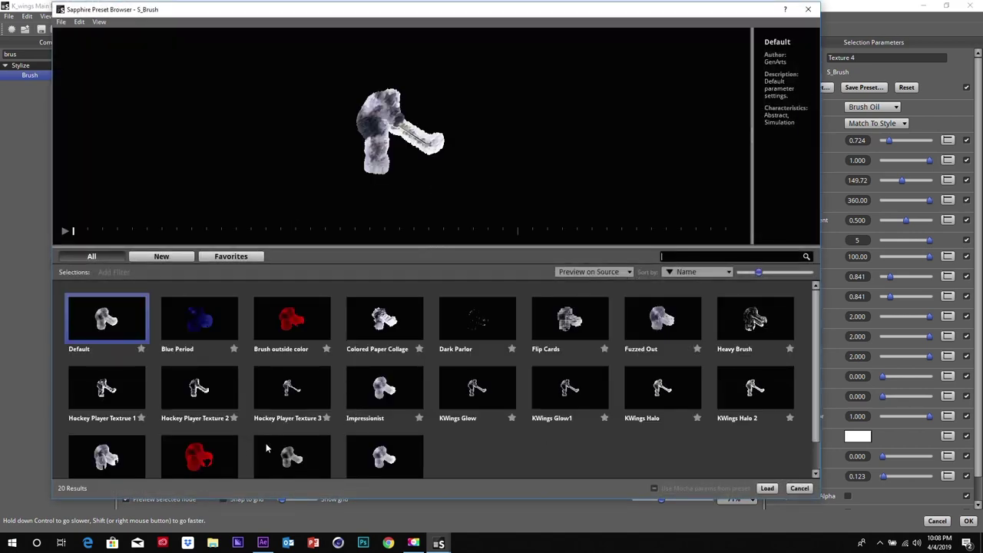
click(209, 446)
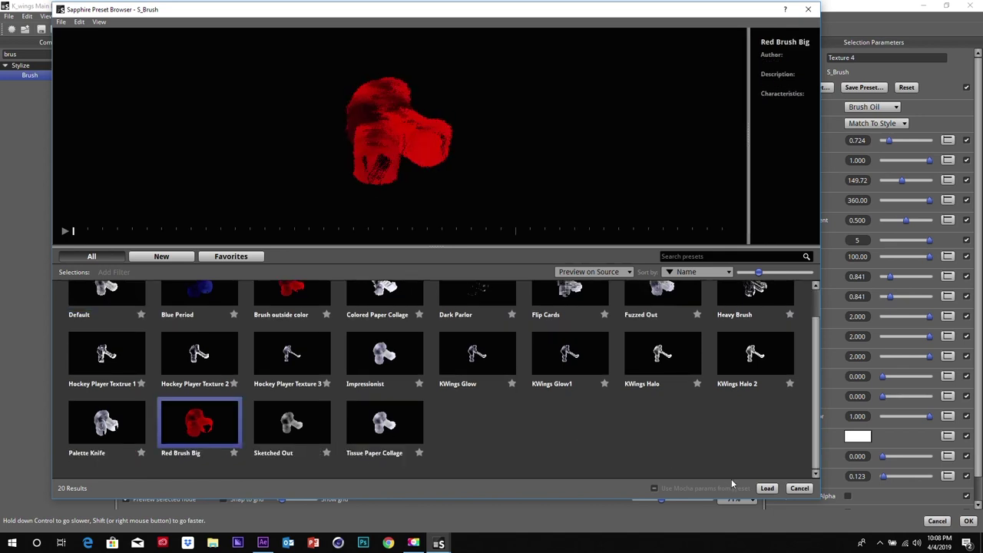
click(766, 489)
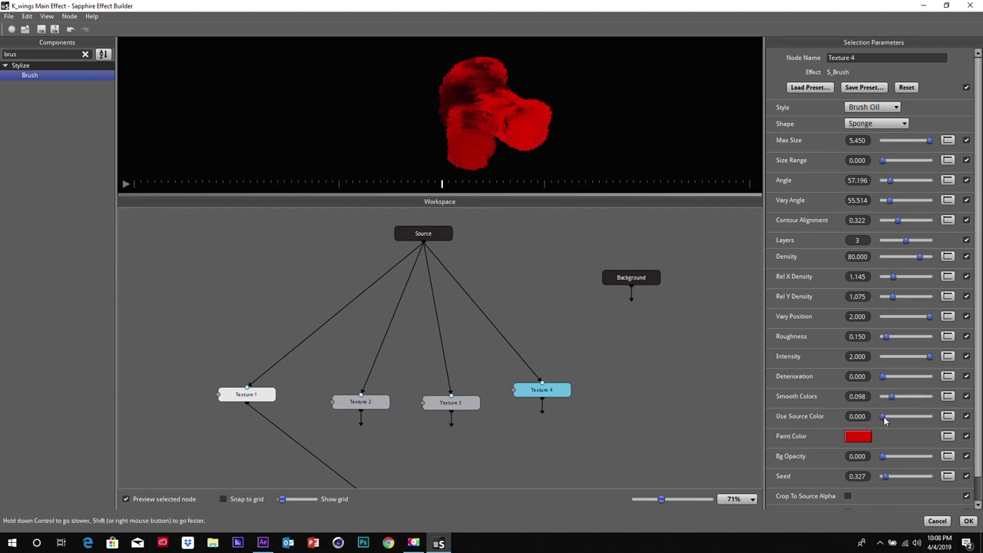
Step: Examine Texture 4's Use Source Color and Paint Color settings, keeping their preset values
mouse_move(883, 419)
mouse_down()
mouse_move(934, 428)
mouse_move(880, 423)
mouse_up()
click(867, 444)
click(389, 209)
click(388, 232)
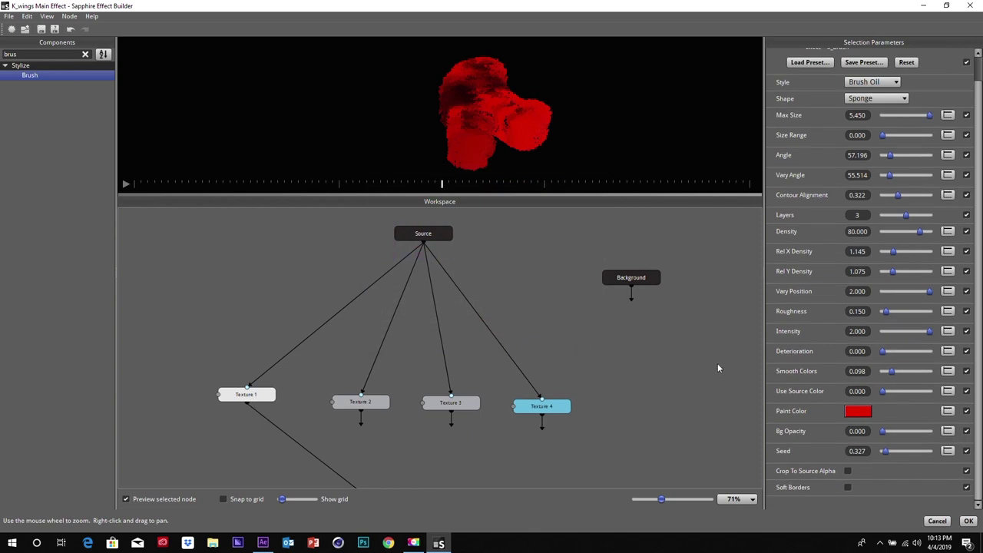
Step: Find the Layer component and insert it into the connection between Texture 1 and Result, with Texture 1 feeding its foreground
drag(400, 408, 405, 331)
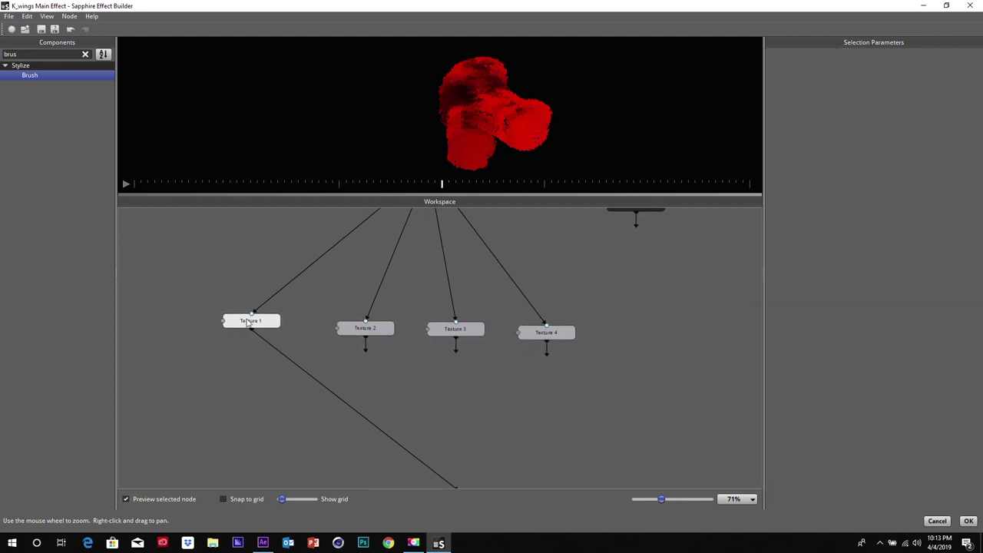
click(252, 321)
click(365, 328)
drag(440, 411, 484, 402)
scroll(463, 393, down, 3)
drag(21, 55, 4, 23)
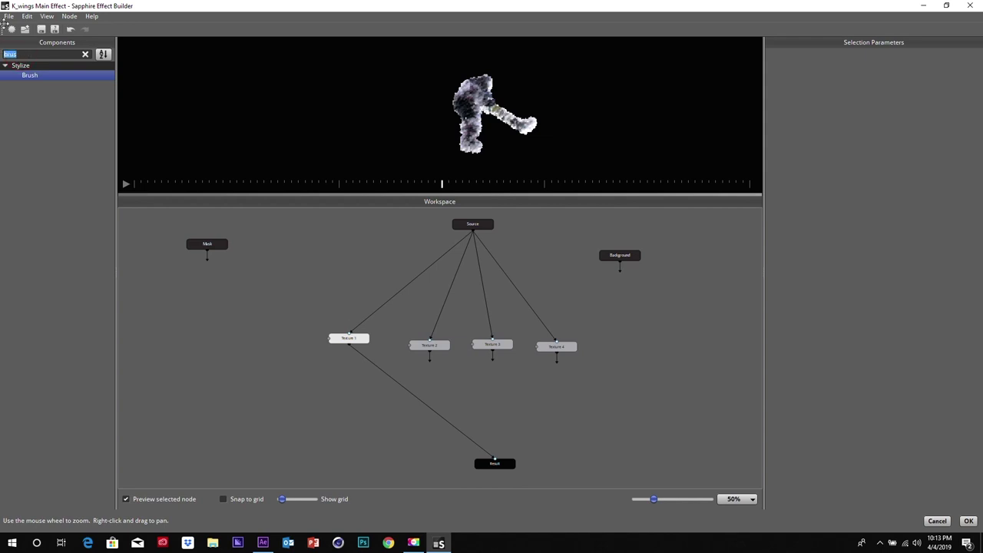
text(layer)
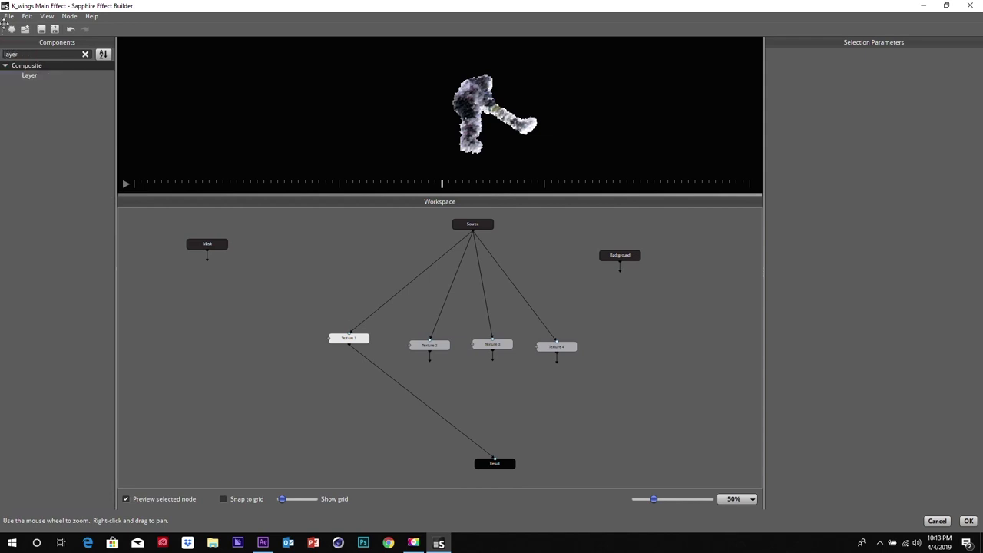
drag(35, 77, 393, 390)
drag(350, 339, 342, 324)
Step: Connect Texture 2 to the Layer 1 node's background input and tidy the positions of Layer 1 and Texture 1
click(448, 344)
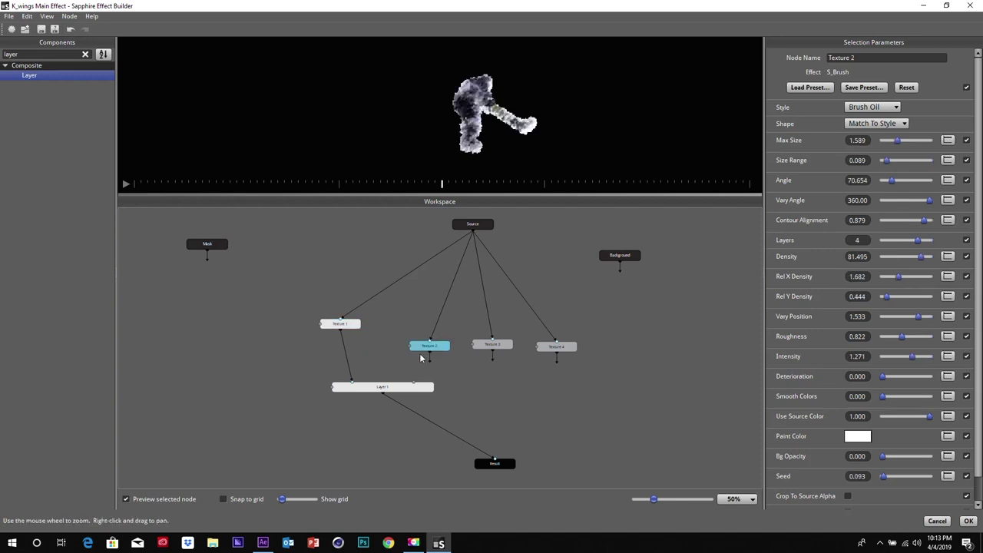
scroll(349, 388, up, 5)
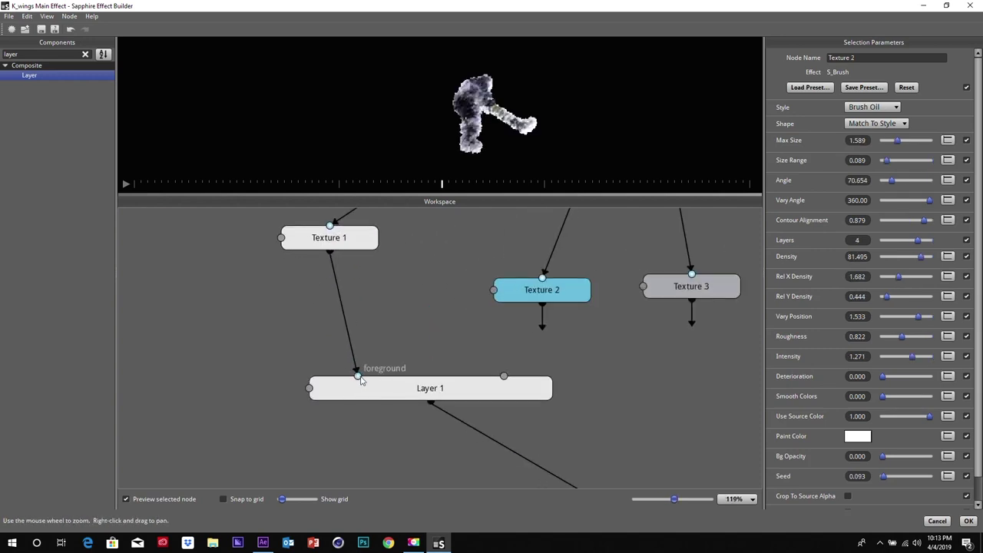
drag(543, 328, 504, 377)
click(444, 388)
drag(446, 391, 465, 401)
drag(302, 231, 311, 260)
click(527, 293)
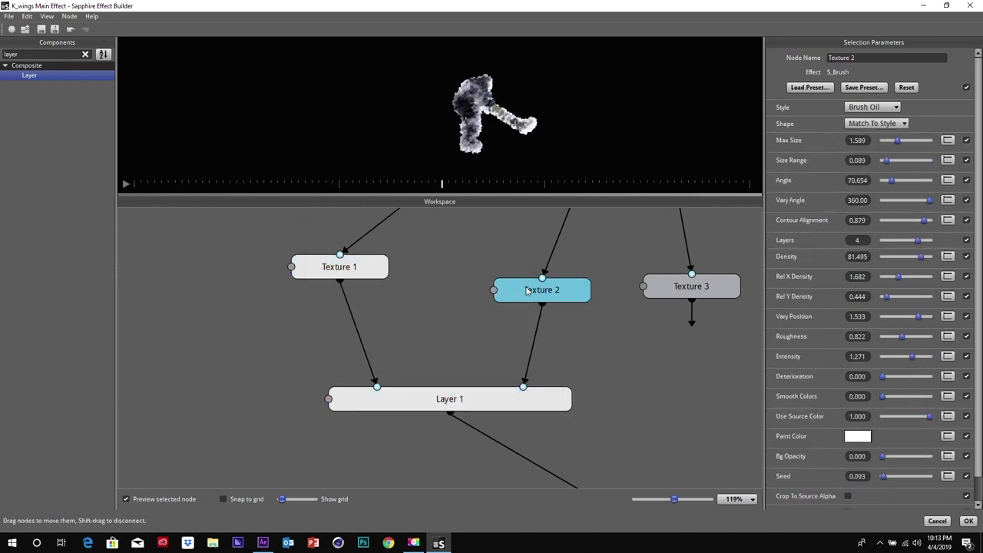
Step: Set the Layer 1 node's Fg Opacity to 0.3
click(462, 405)
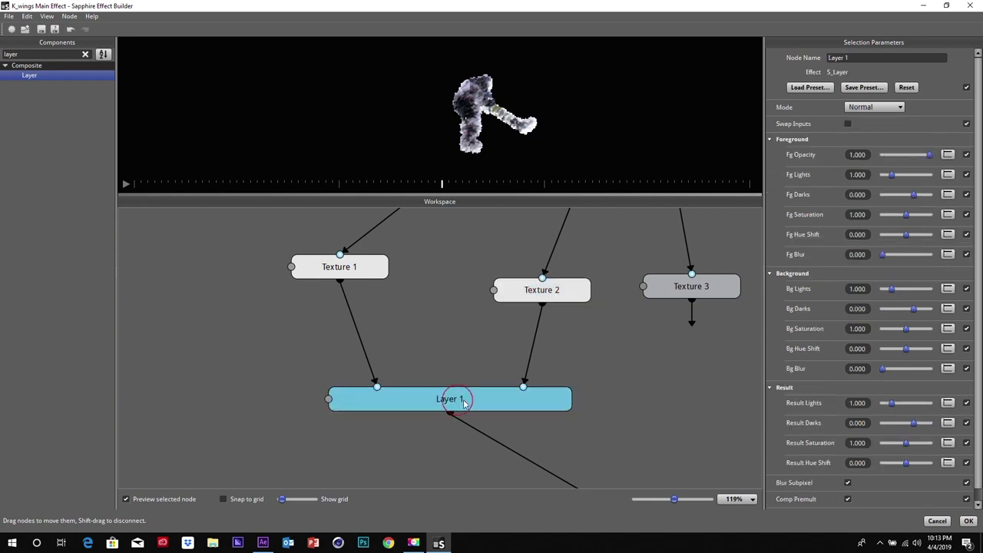
click(866, 154)
key(BackSpace)
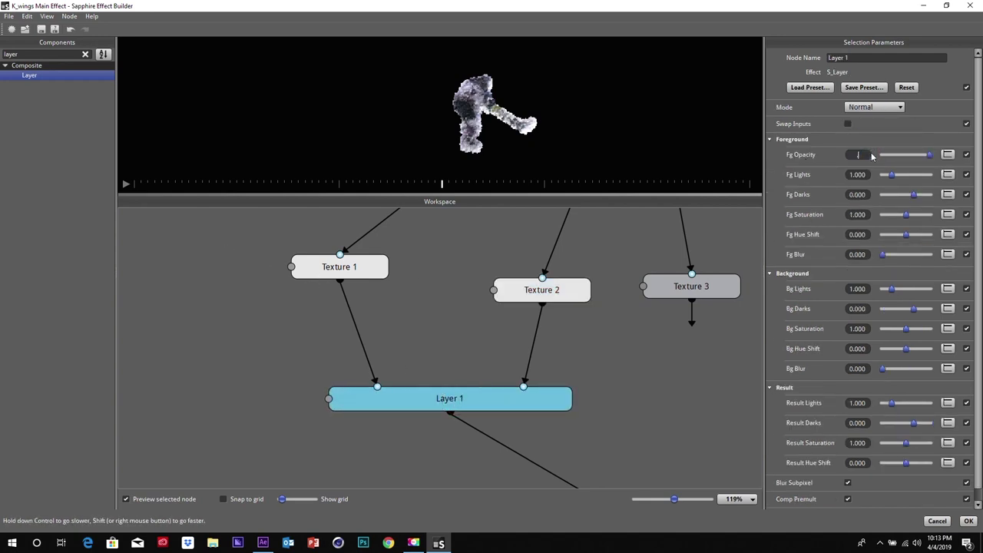
text(.3)
key(Return)
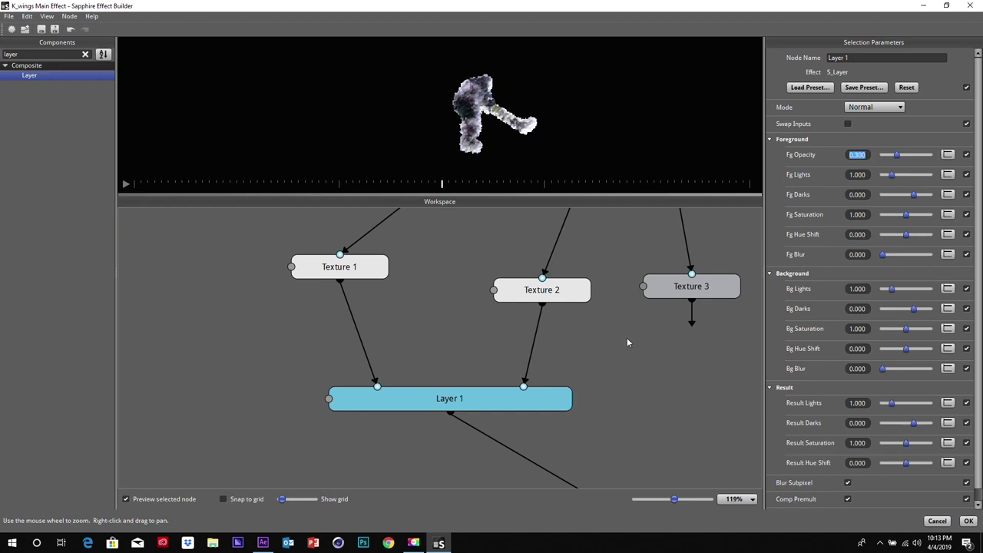
Step: Add a second Layer node to the workspace and set its blend mode to Overlay
scroll(592, 349, down, 5)
drag(29, 75, 409, 425)
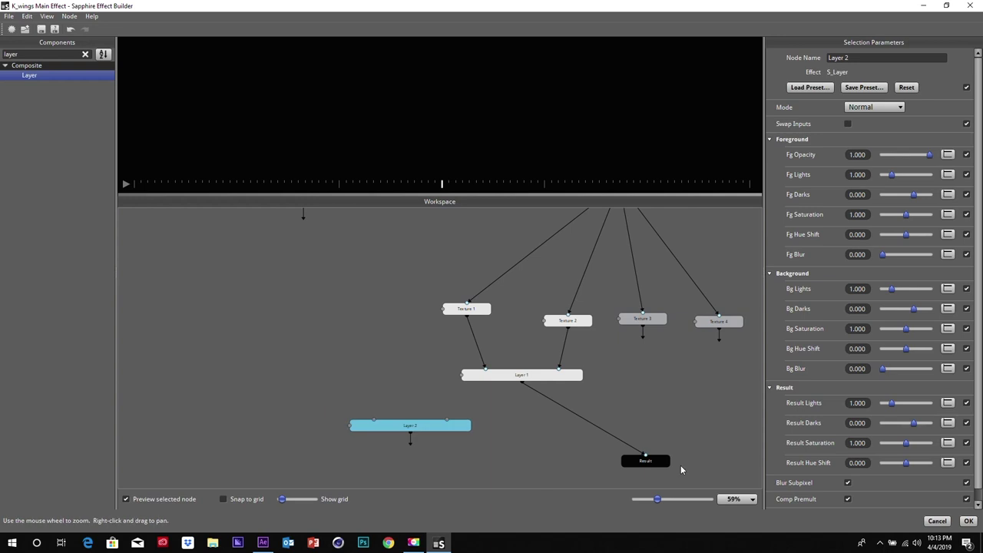
click(890, 107)
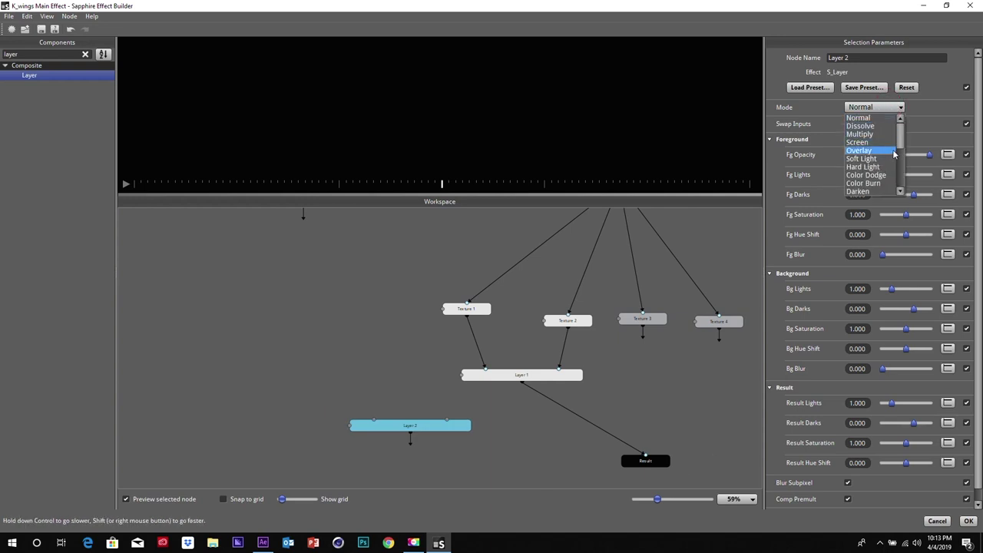
click(860, 151)
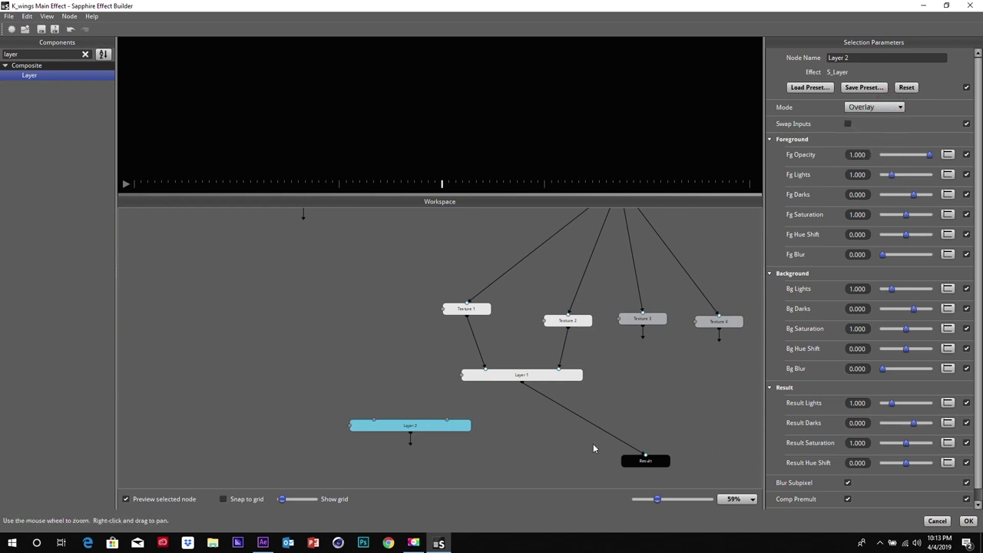
Step: Place Layer 2 above Result, reroute Layer 1's output to its background input and connect Texture 3 to its foreground input
drag(420, 425, 651, 401)
scroll(592, 440, up, 5)
click(643, 412)
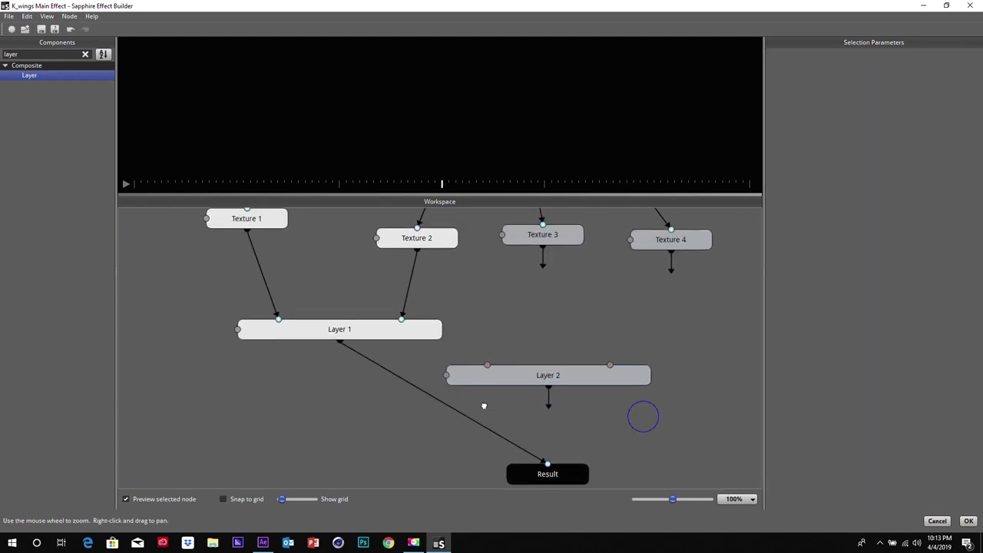
drag(517, 458, 582, 361)
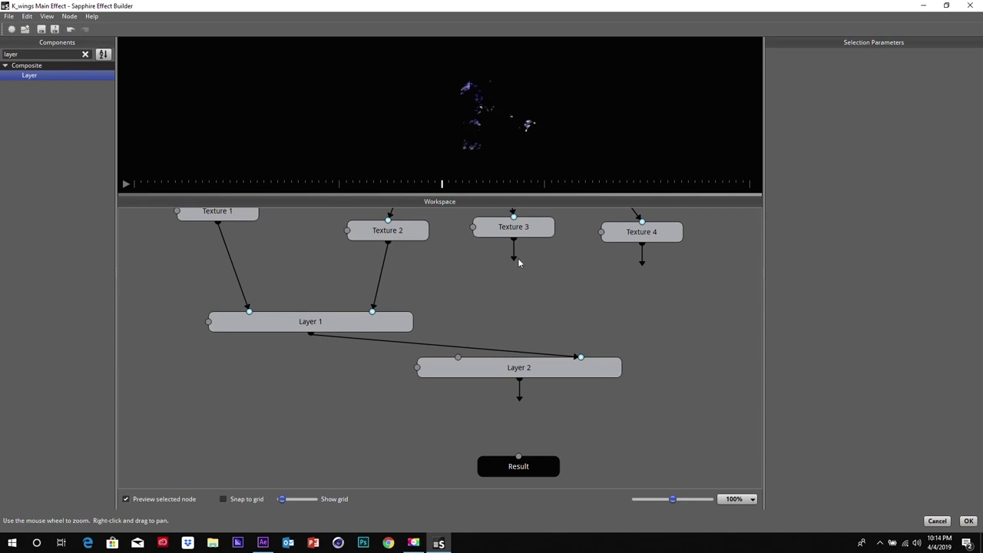
drag(514, 264, 459, 360)
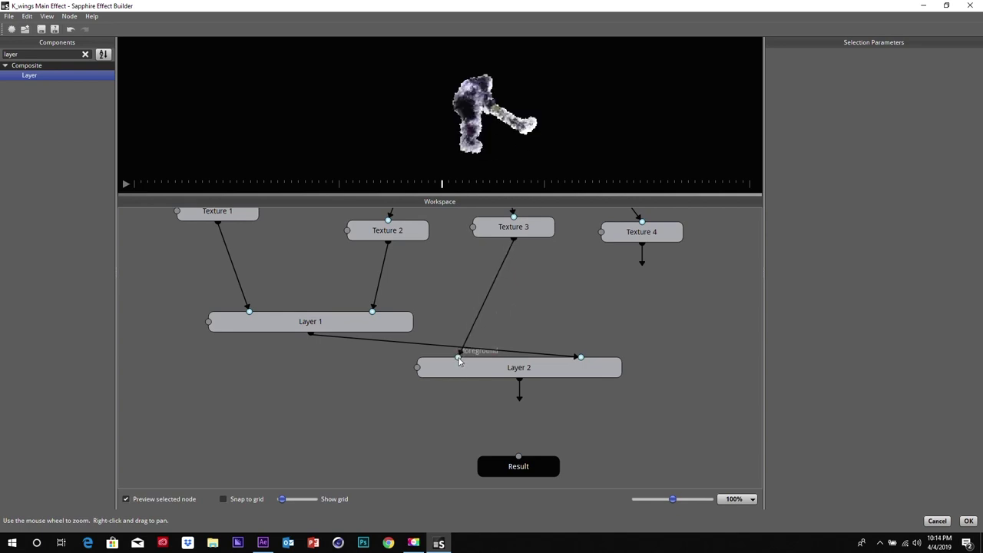
click(515, 374)
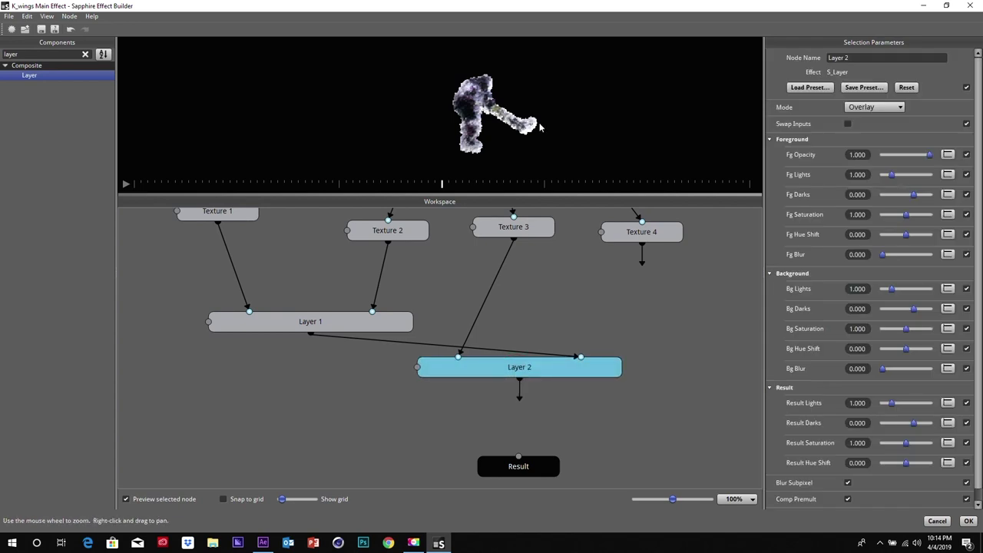
Step: Add a Composite node from the Tools components and place it between Layer 2 and Result, moving Result down to make room
scroll(484, 322, down, 5)
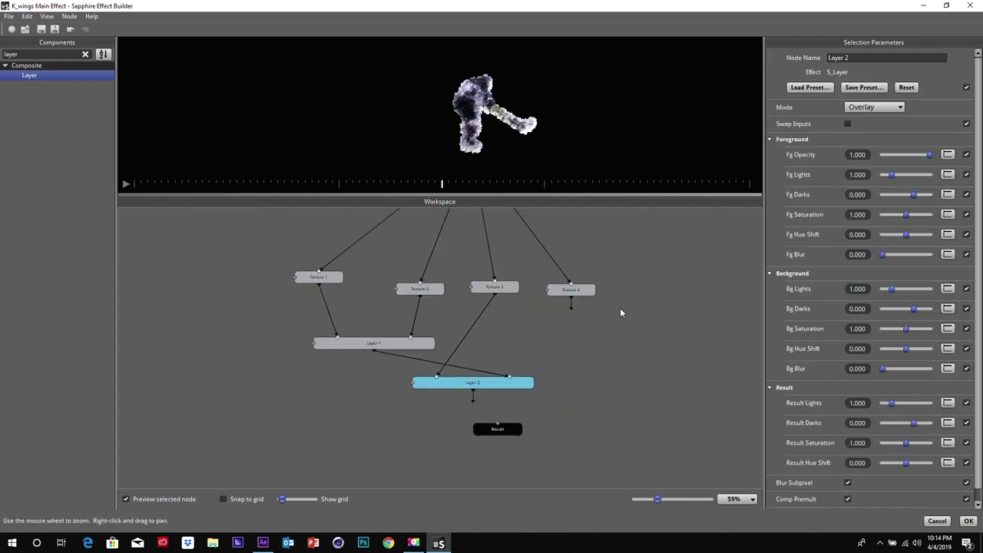
double_click(4, 53)
text(comp)
drag(37, 133, 379, 446)
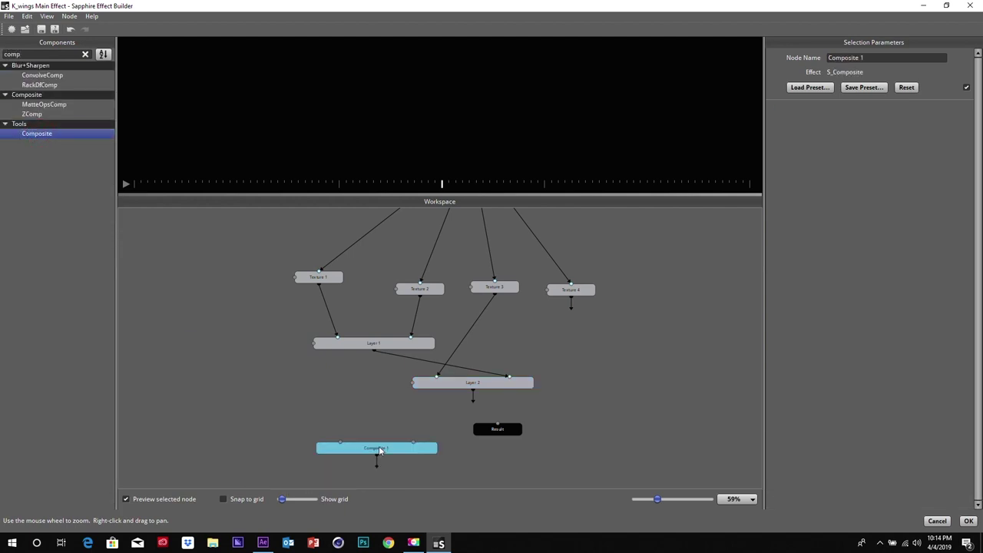
drag(507, 430, 511, 470)
click(428, 448)
drag(430, 447, 548, 436)
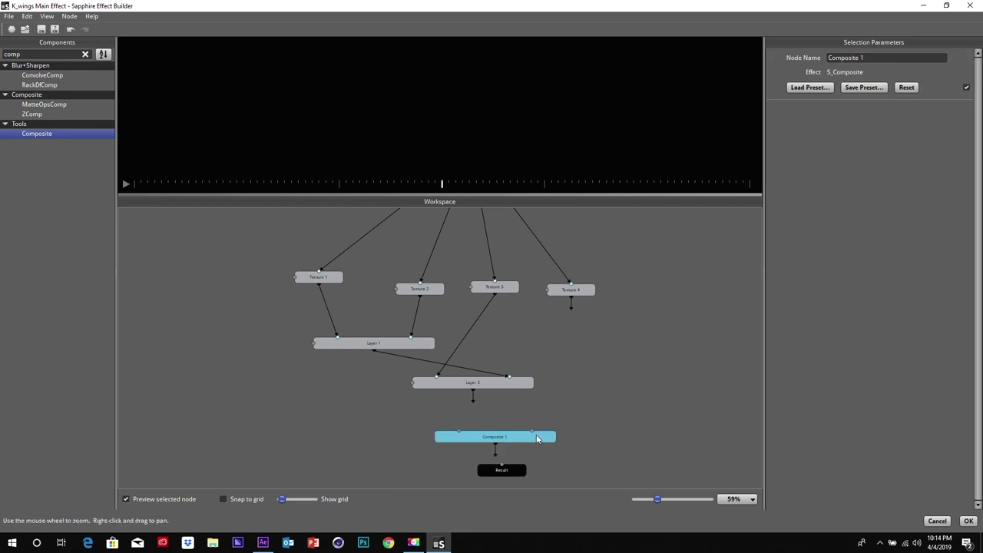
click(577, 366)
scroll(577, 367, up, 2)
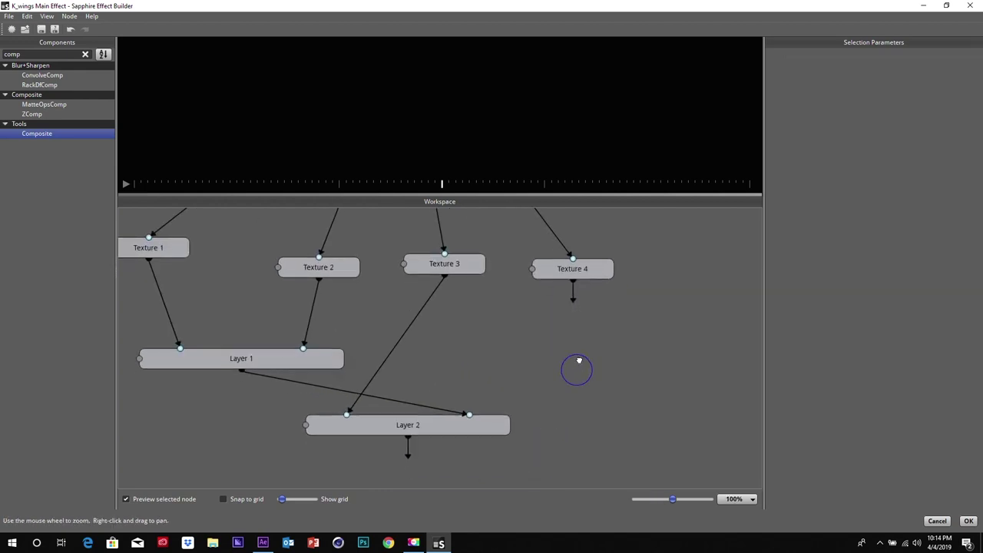
Step: Connect Texture 4 to the first input of Composite 1 and Layer 2's output to its back input
drag(588, 254, 401, 457)
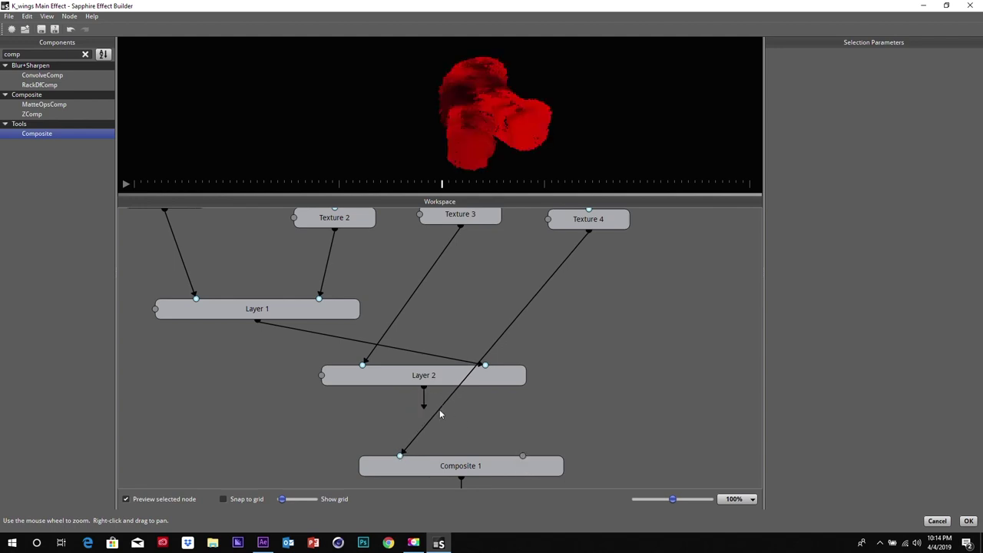
drag(423, 409, 524, 455)
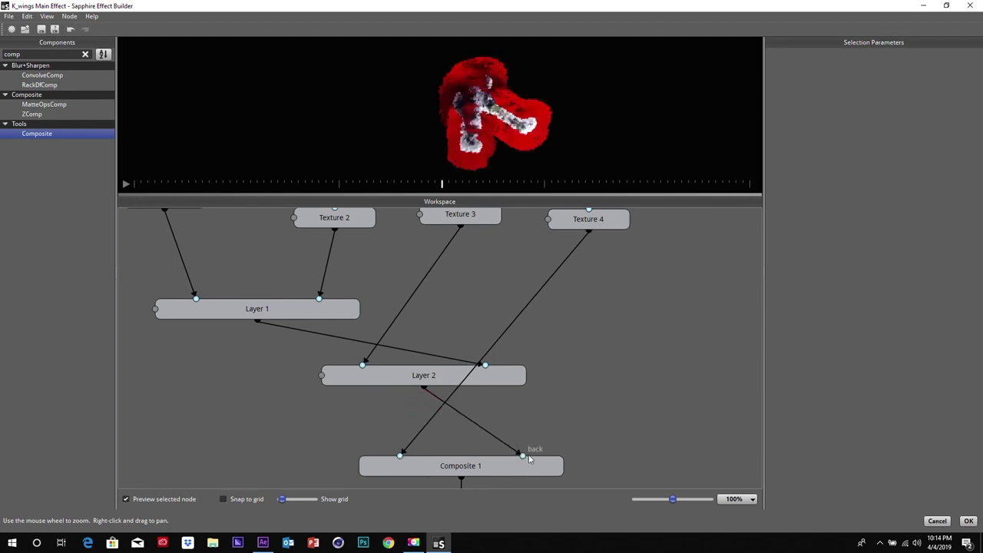
scroll(546, 436, down, 2)
scroll(545, 430, down, 1)
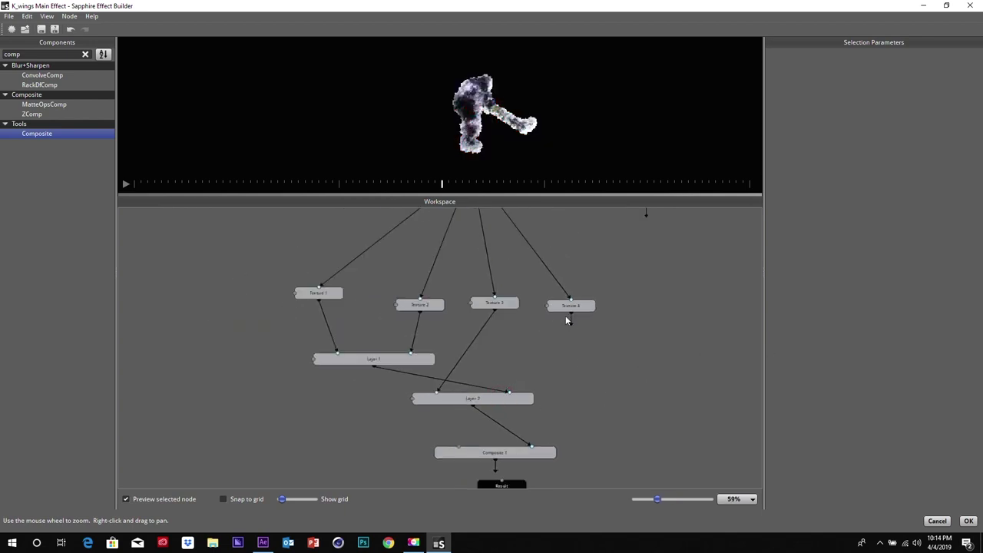
drag(570, 326, 460, 449)
Step: Rename the Layer 2 node to "overlay"
click(454, 401)
click(860, 59)
text(ov)
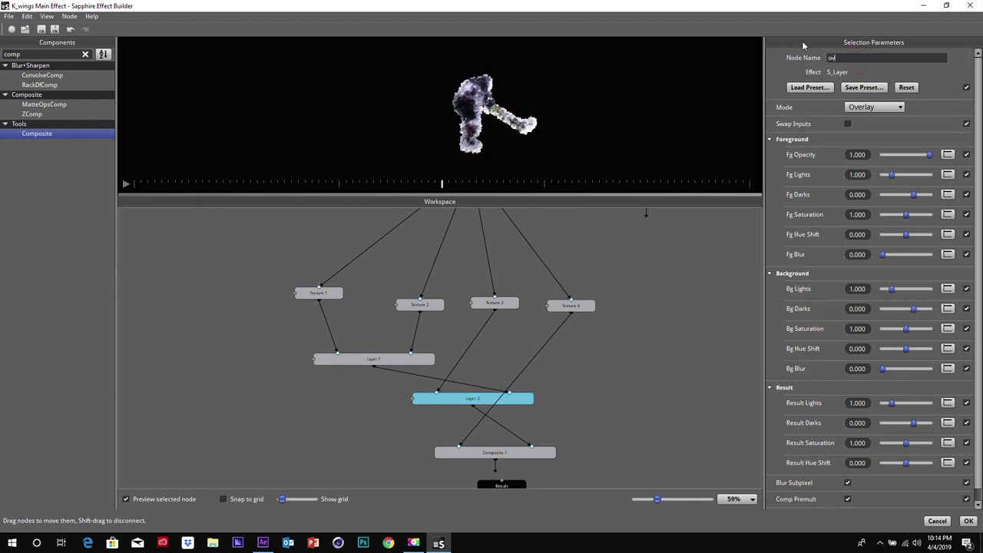
text(erlay)
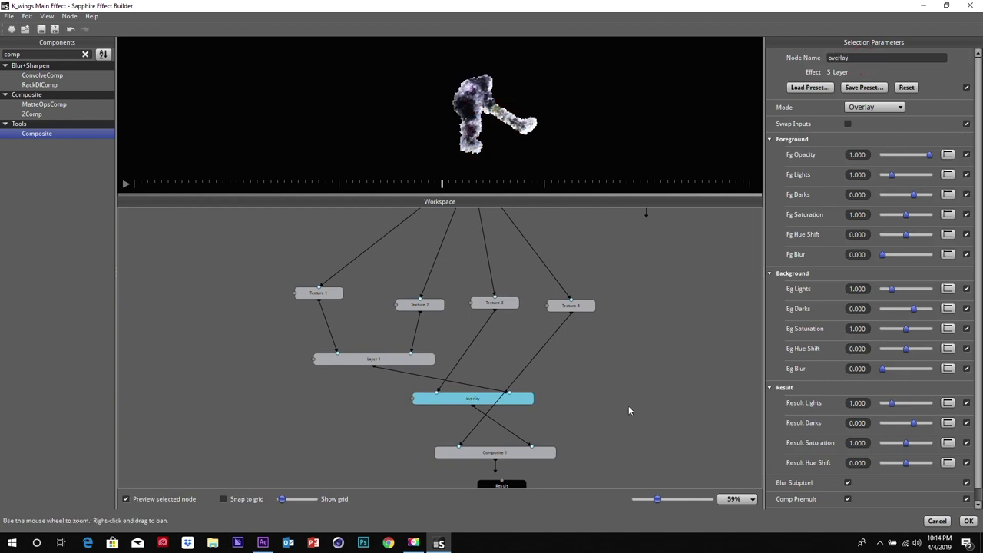
click(667, 405)
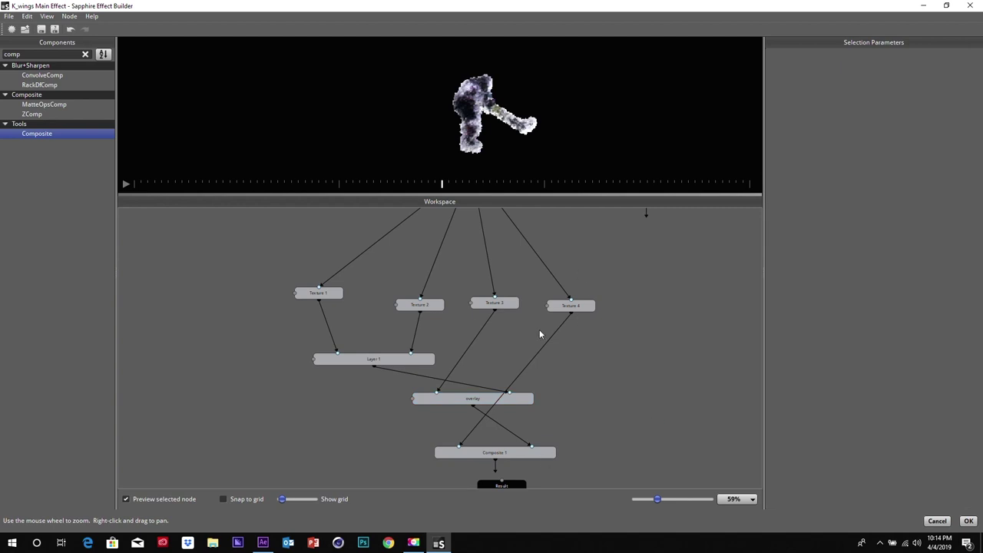
Step: Connect Composite 1's output to Result, preview the result and apply the built effect to the Roto1 layer in After Effects
drag(496, 472, 503, 483)
scroll(615, 463, down, 2)
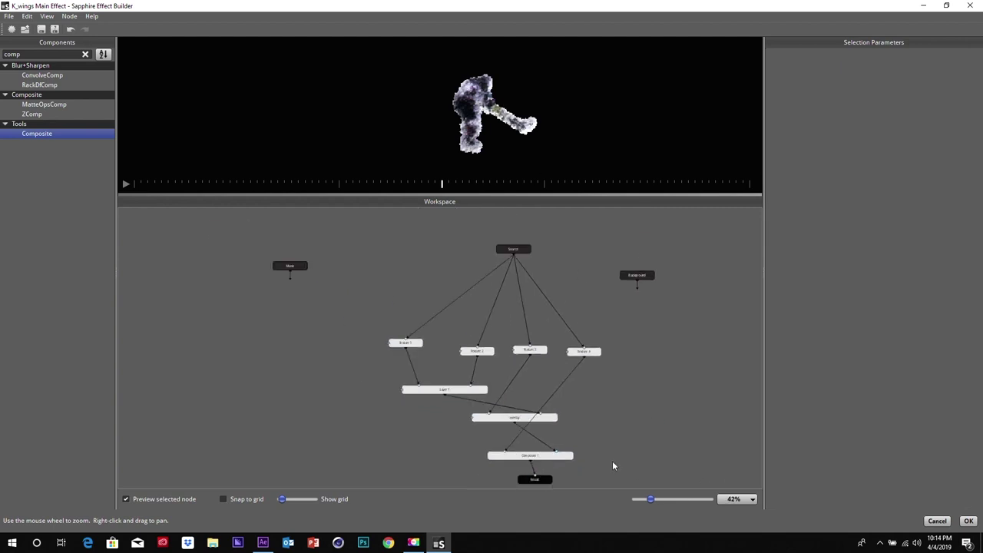
scroll(613, 461, up, 2)
click(503, 485)
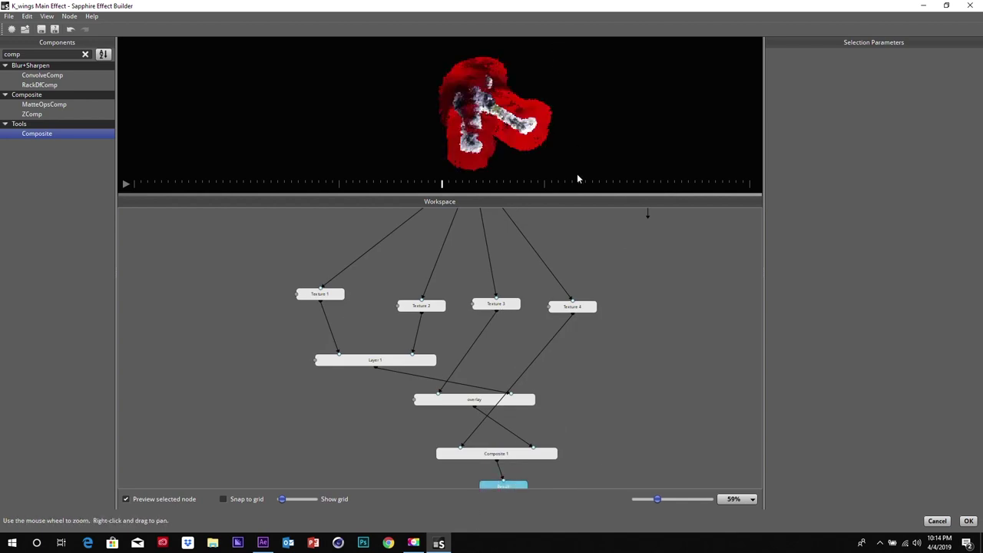
click(969, 521)
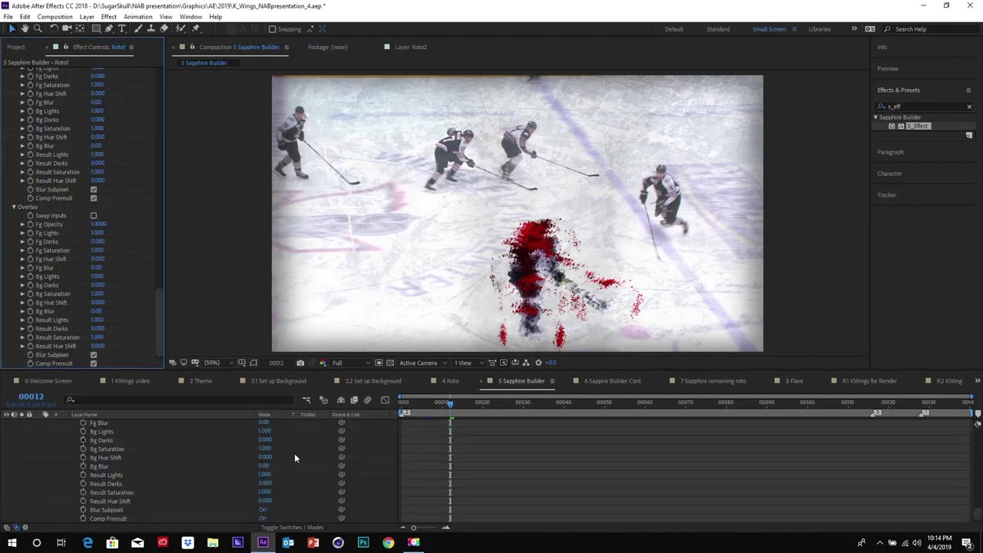
Step: Collapse the S_Effect parameters and all expanded layer properties in the S Sapphire Builder composition
drag(160, 332, 162, 81)
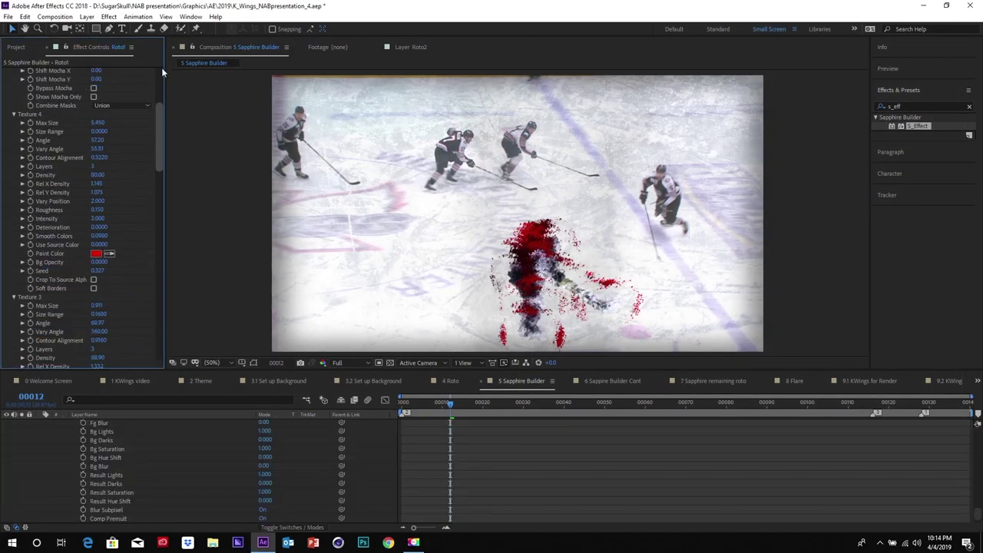
click(6, 73)
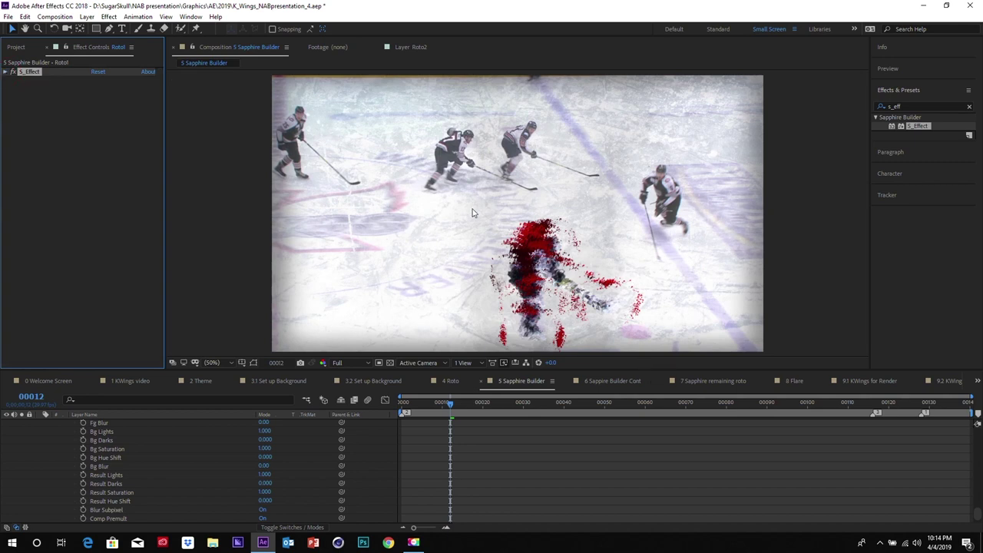
drag(980, 513, 980, 523)
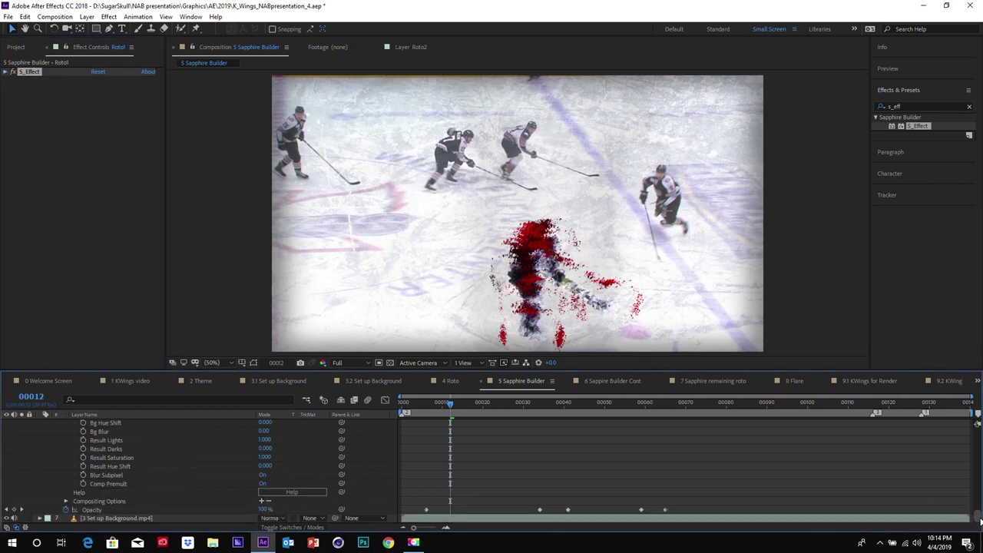
scroll(88, 521, up, 6)
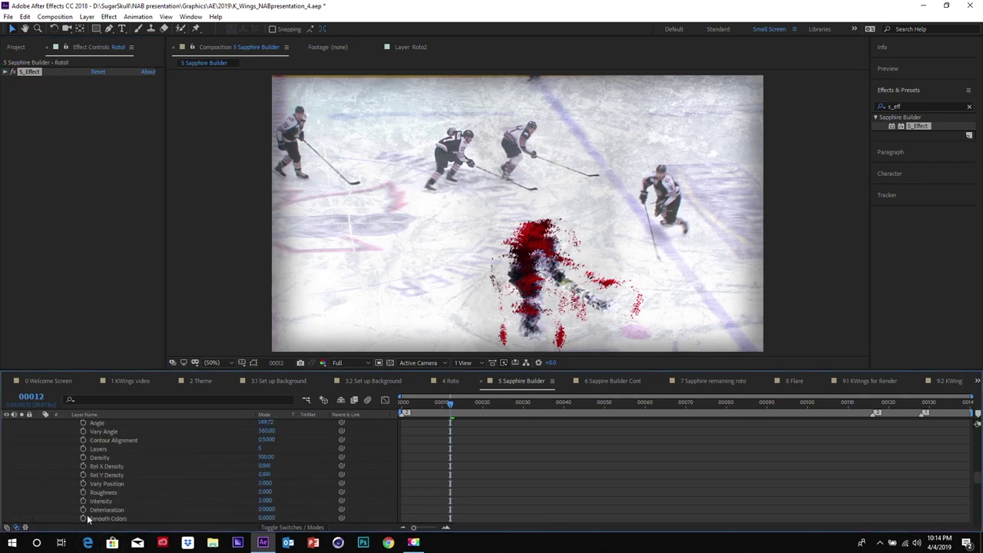
key(ctrl+grave)
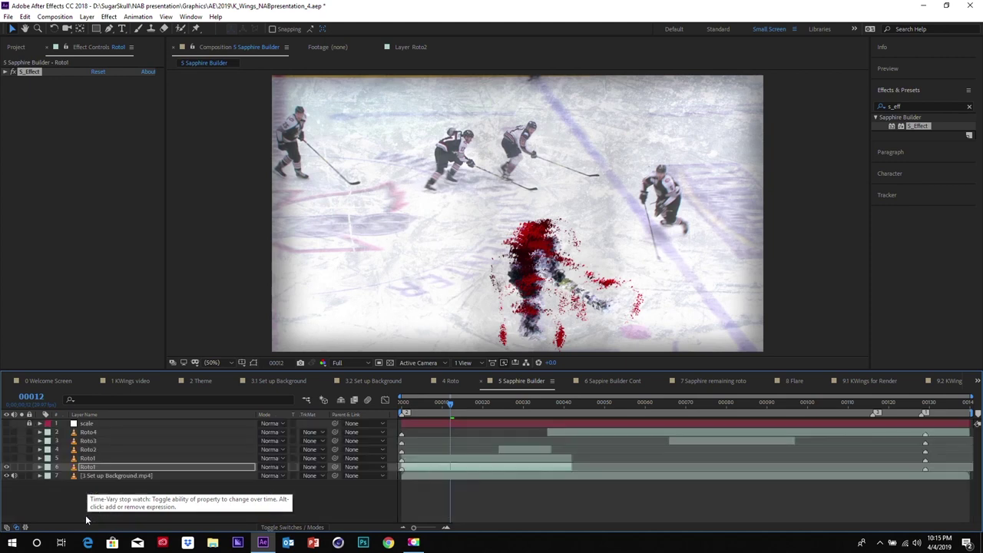
Step: Set the lower Roto1 layer's blending mode to Pin Light and its track matte to Alpha Inverted Matte "Roto1"
click(284, 468)
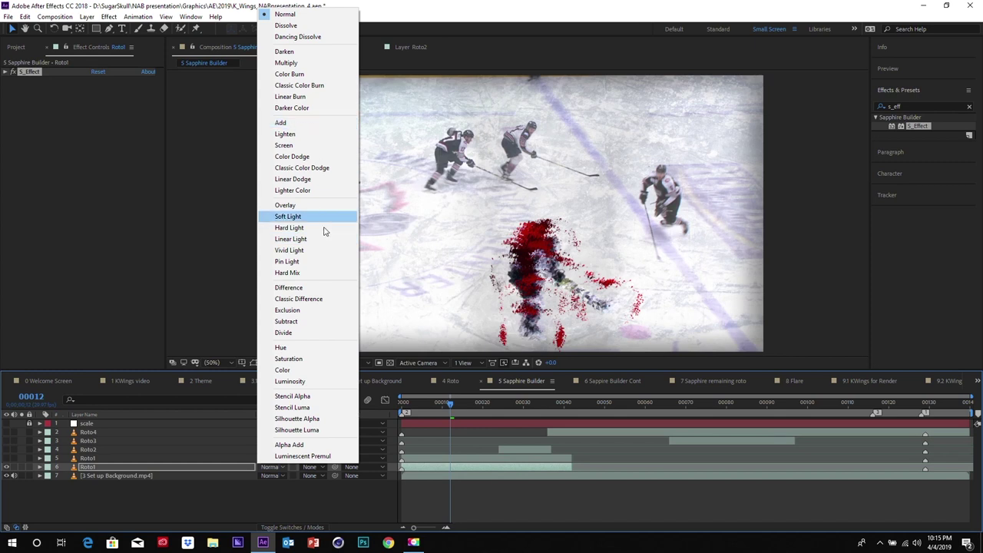
click(317, 261)
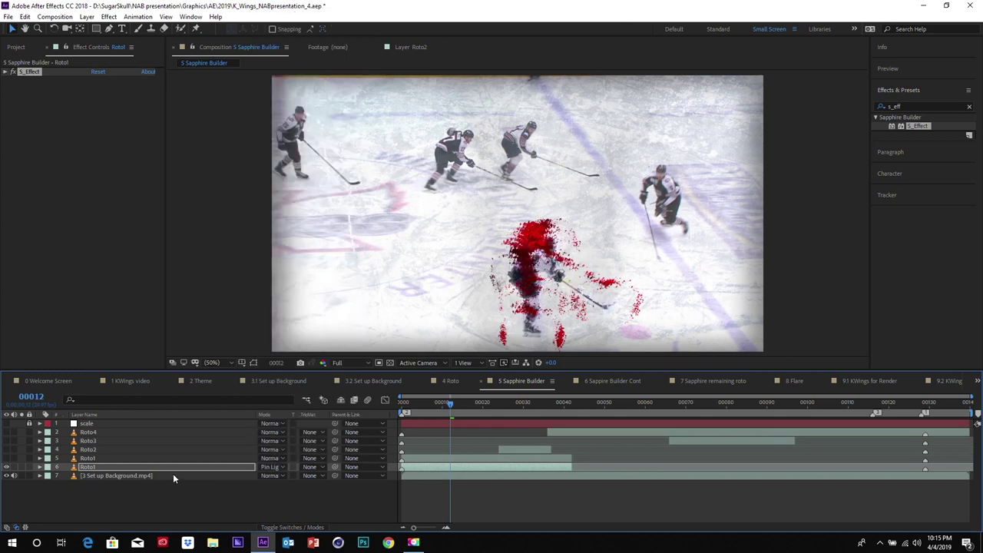
click(90, 458)
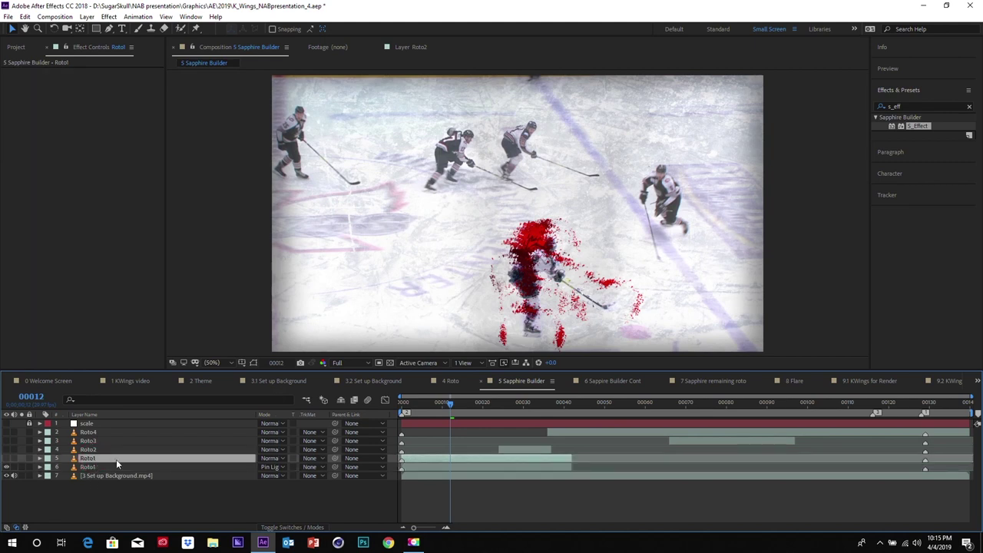
click(309, 476)
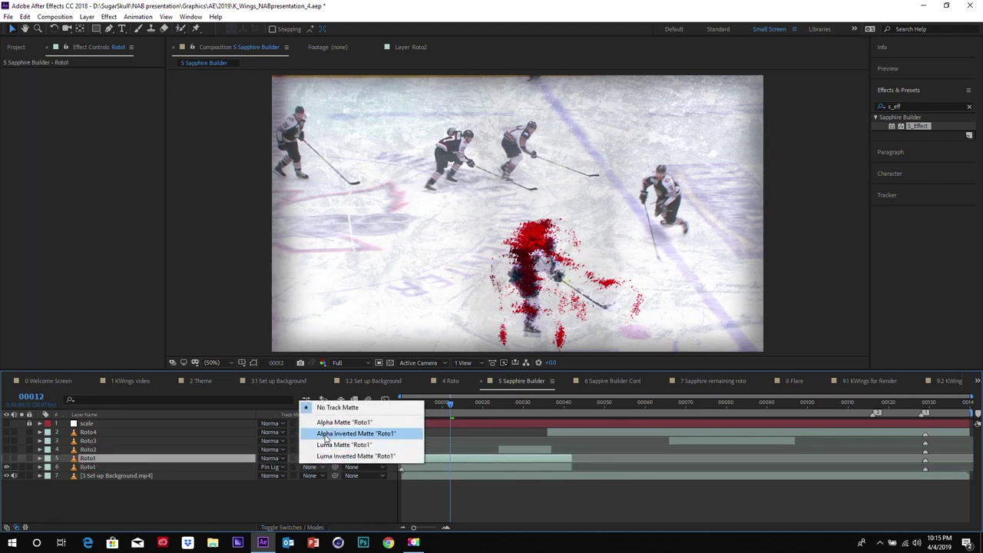
click(356, 434)
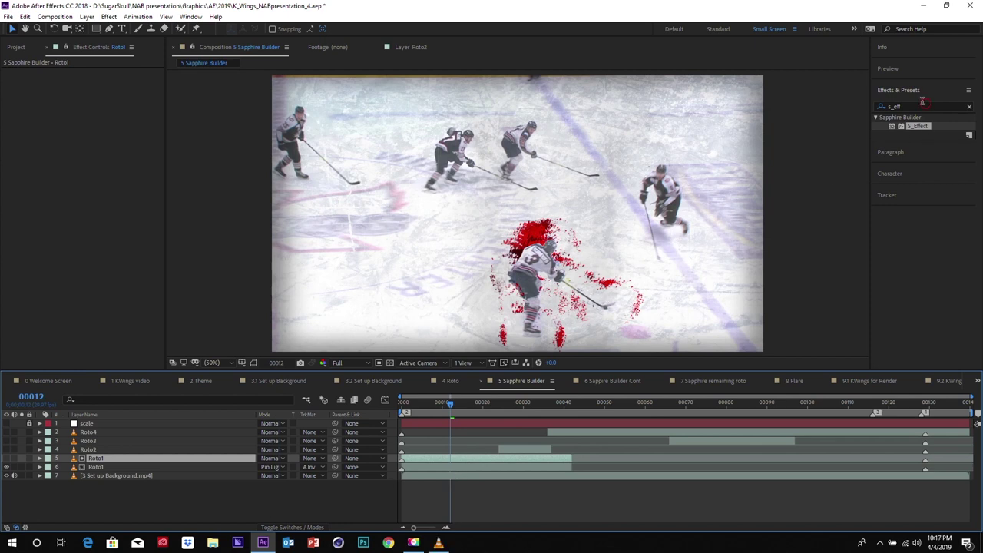
Step: Search the effects for "glow" and apply the Stylize Glow effect to the lower Roto1 layer, below S_Effect
click(926, 106)
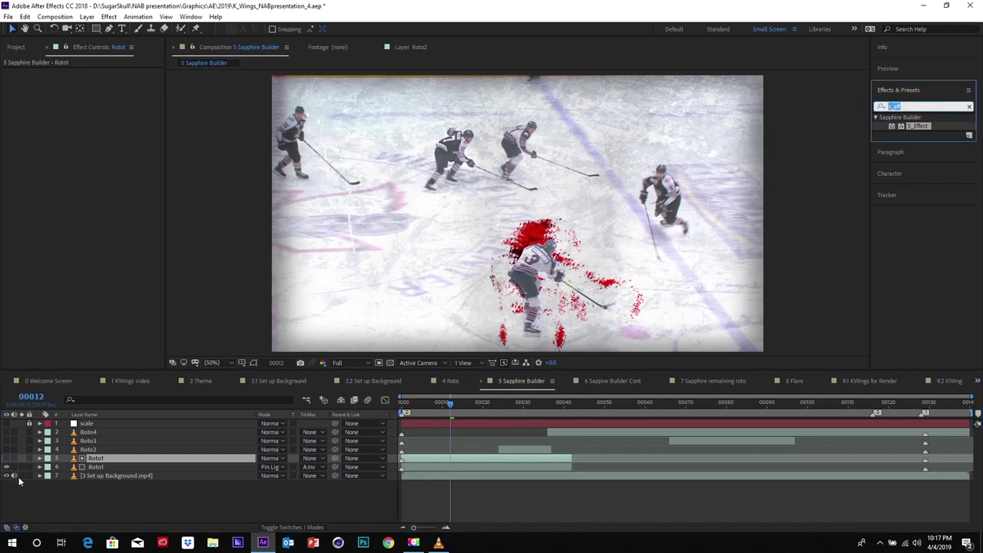
click(124, 468)
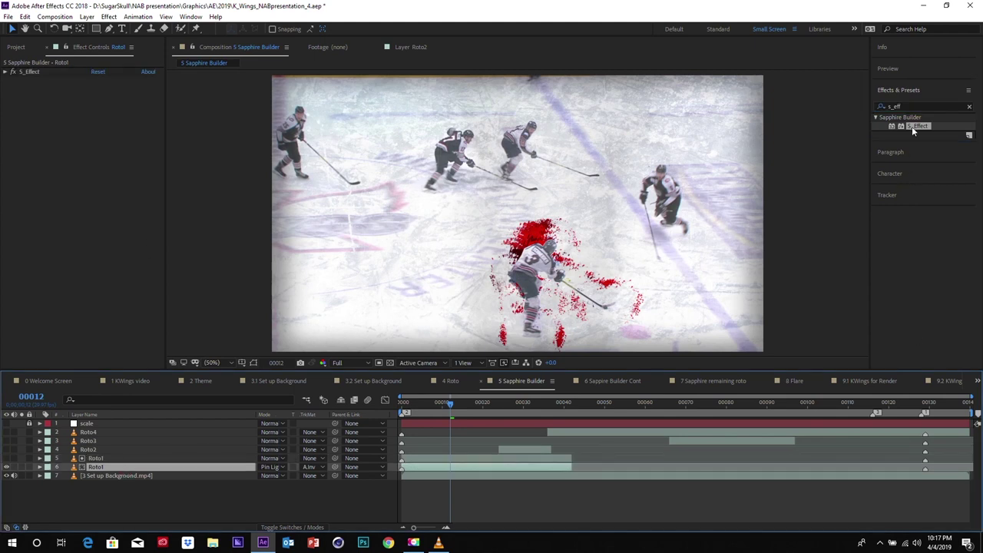
click(885, 107)
text(glow)
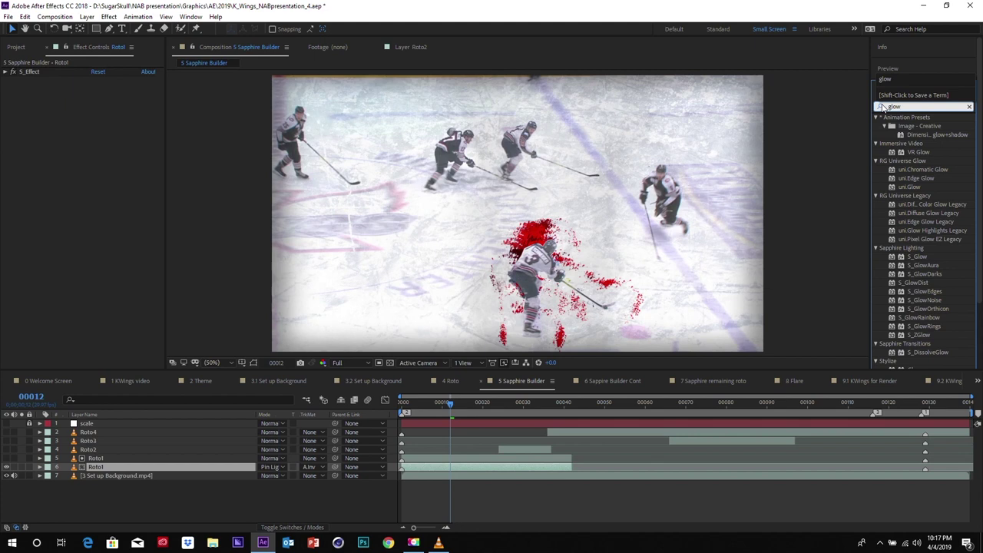
click(883, 107)
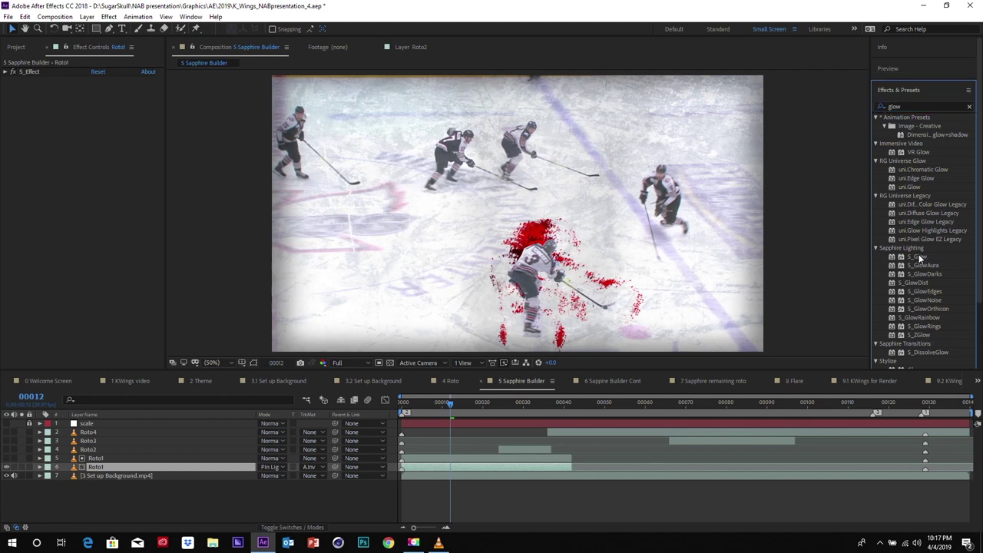
scroll(924, 324, down, 2)
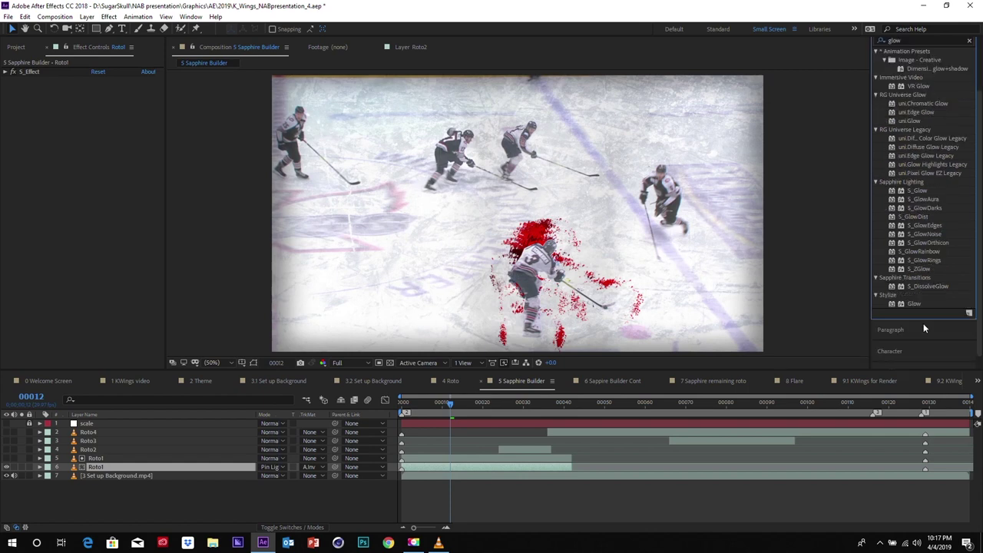
drag(919, 306, 42, 160)
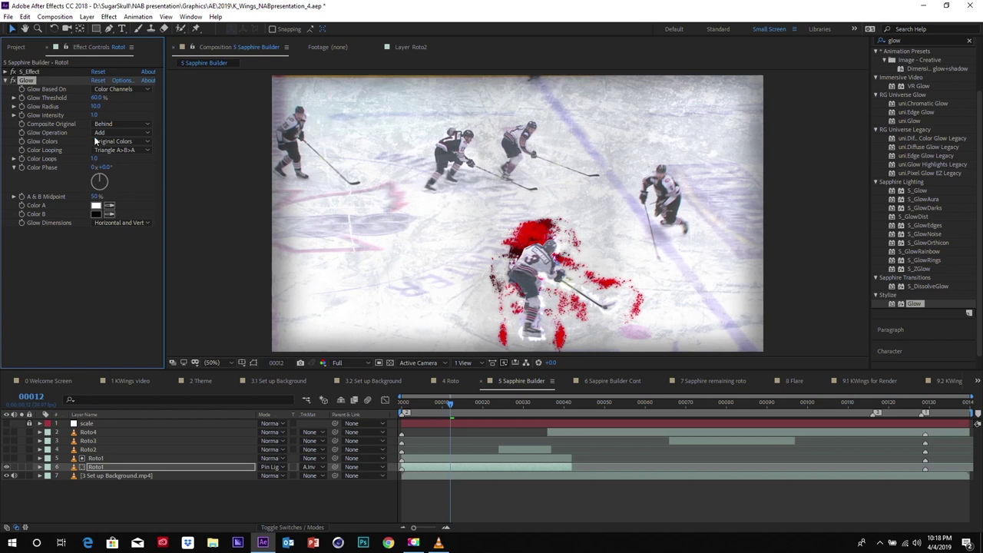
Step: Set the Glow effect's Glow Radius to 100
click(98, 110)
text(100)
key(Return)
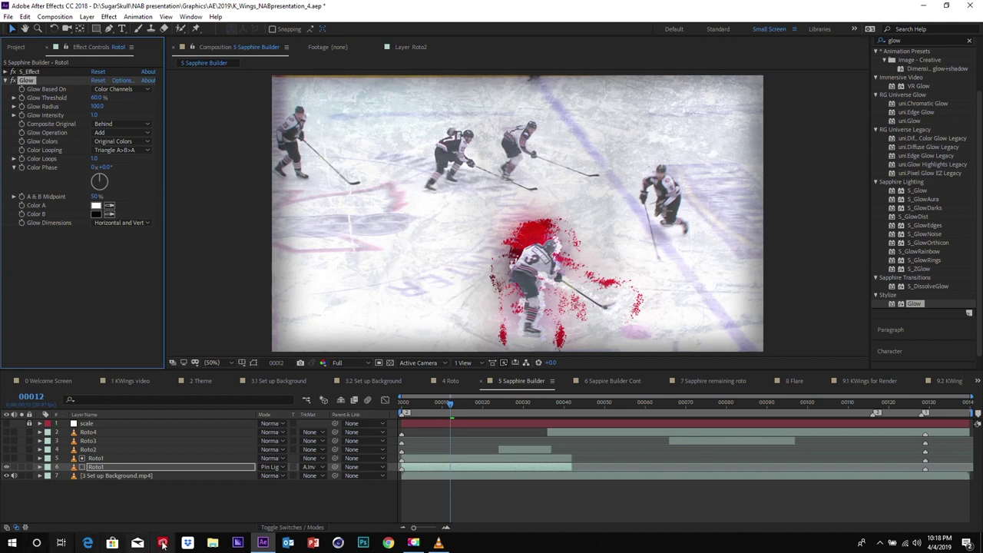
Step: Open the 6 Sappire Builder Cont composition and make its Roto1 chunk layer visible
click(615, 381)
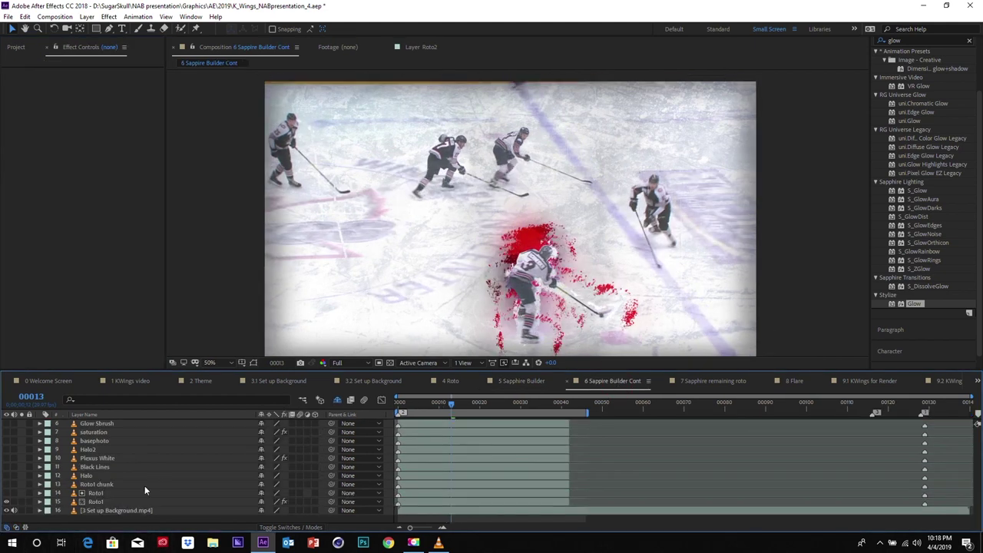
click(102, 485)
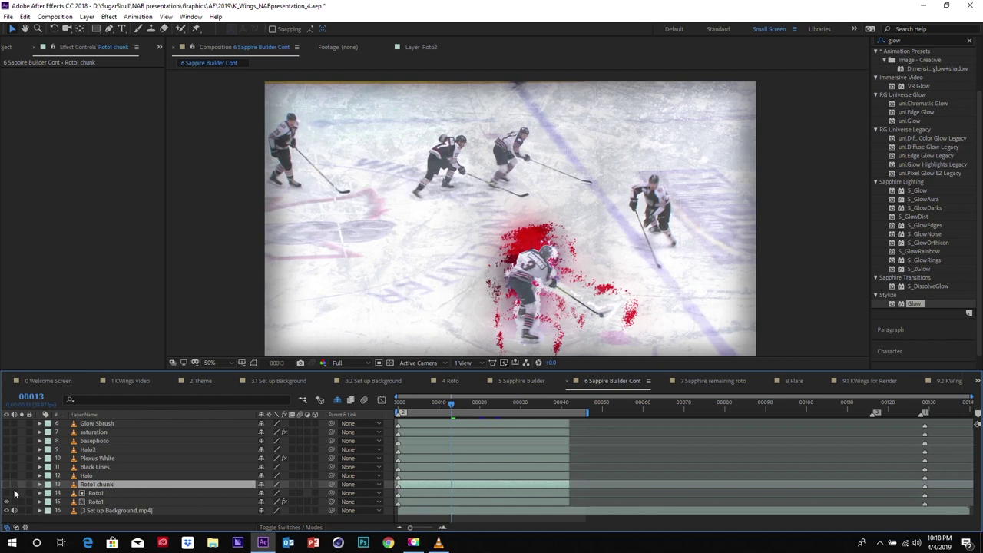
click(7, 484)
Step: Search the effects for "s_ef" and apply S_Effect to the Roto1 chunk layer
click(946, 40)
scroll(978, 108, up, 2)
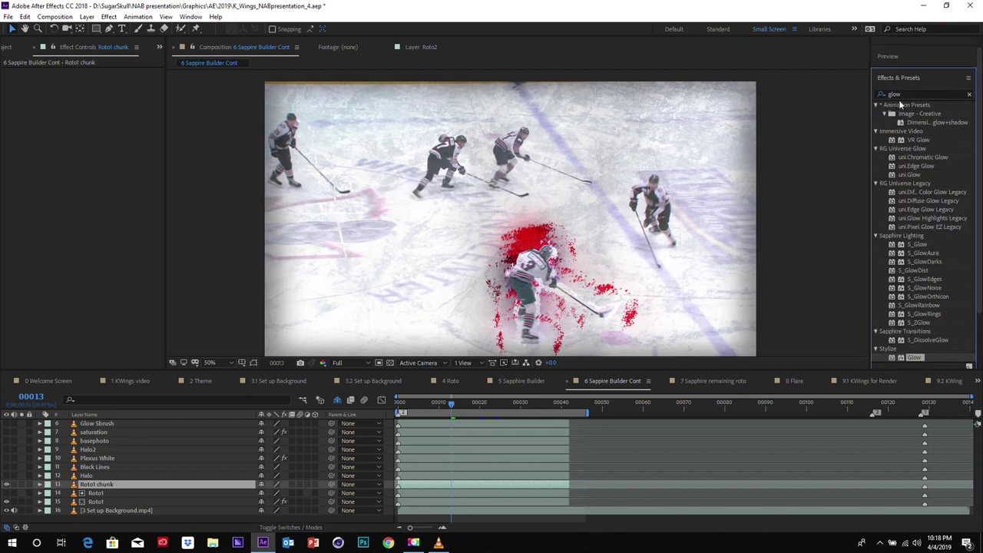
click(895, 94)
text(s_ef)
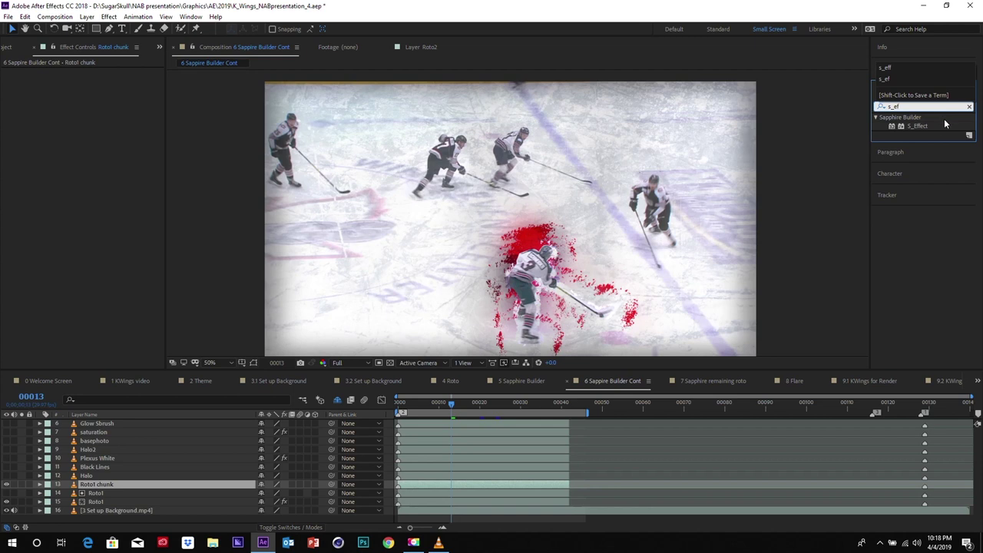
drag(922, 128, 85, 223)
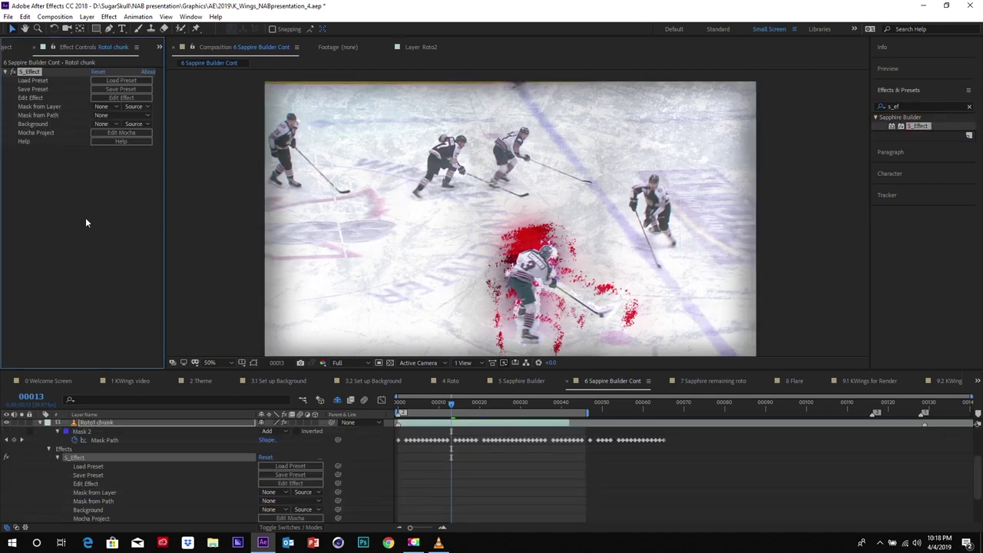
Step: Search the S_Effect presets for "kw", load KWings Roto Chunk onto the Roto1 chunk layer, and collapse that layer's properties
click(105, 81)
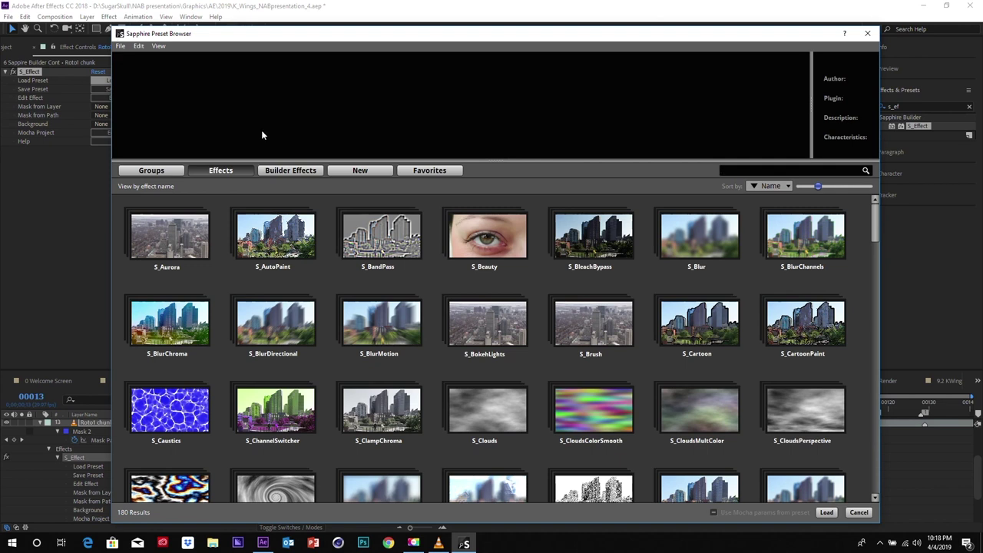
click(289, 176)
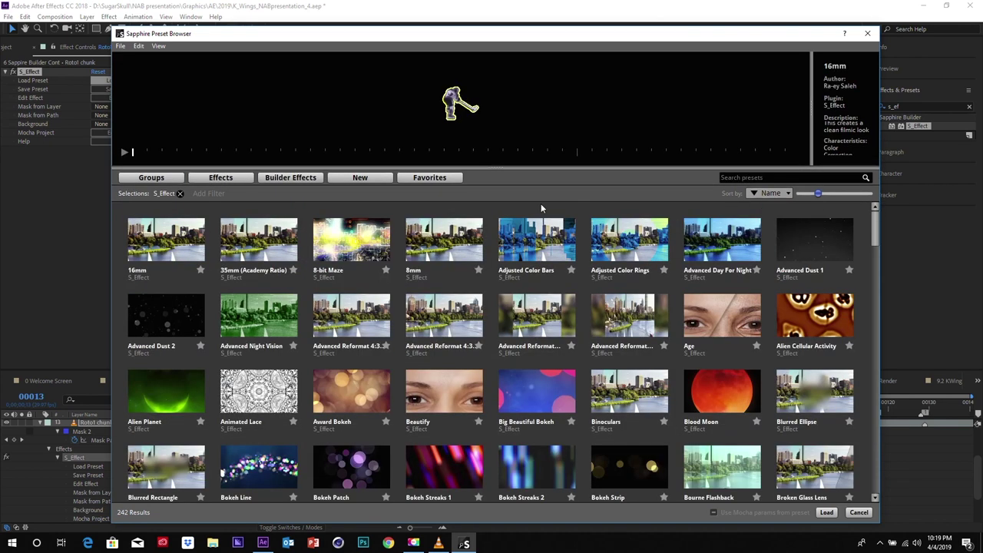
click(767, 177)
text(kw)
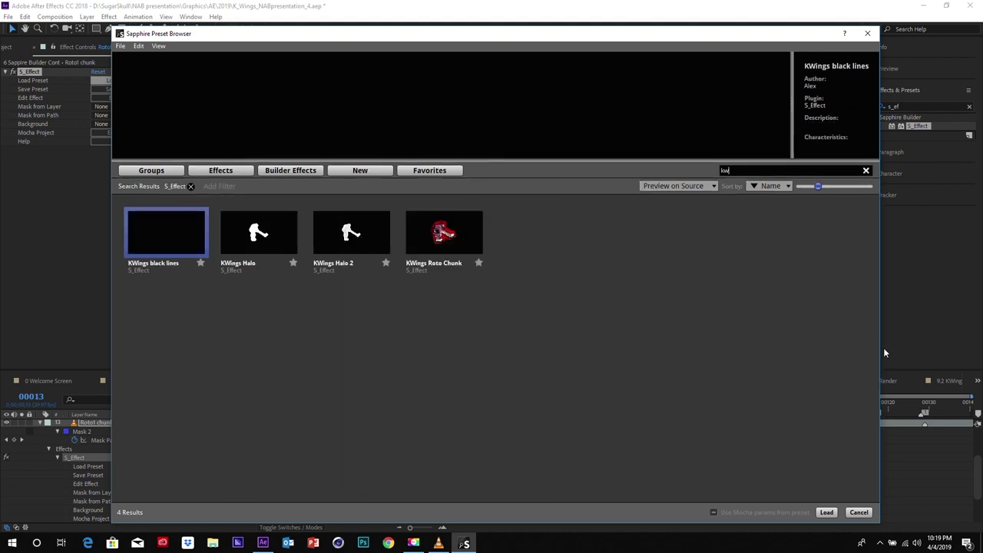
click(424, 234)
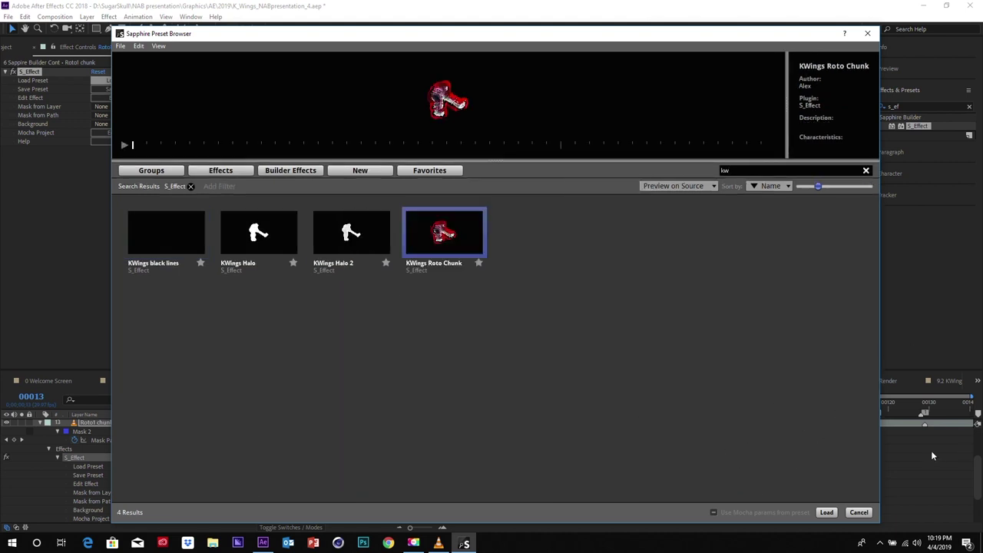
click(826, 512)
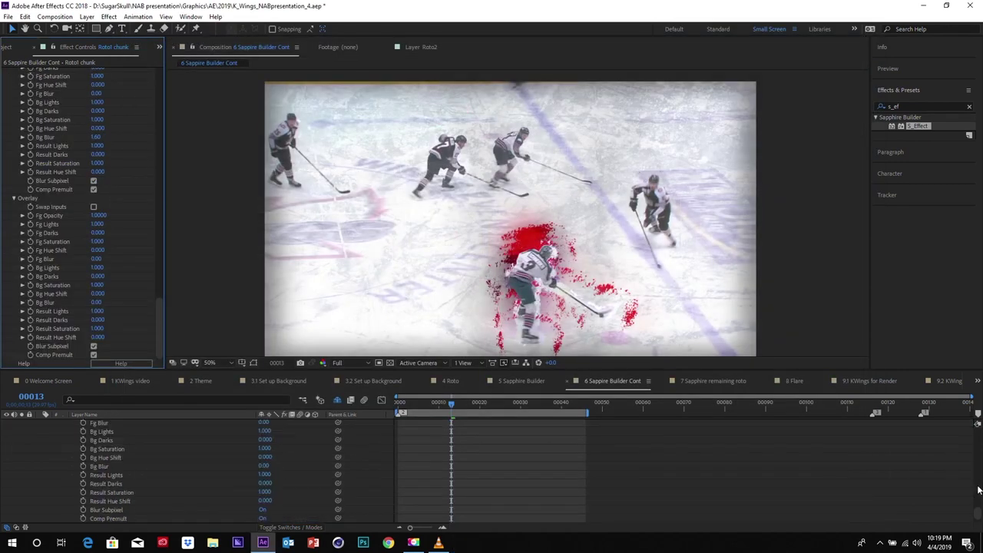
click(974, 486)
drag(979, 511, 978, 413)
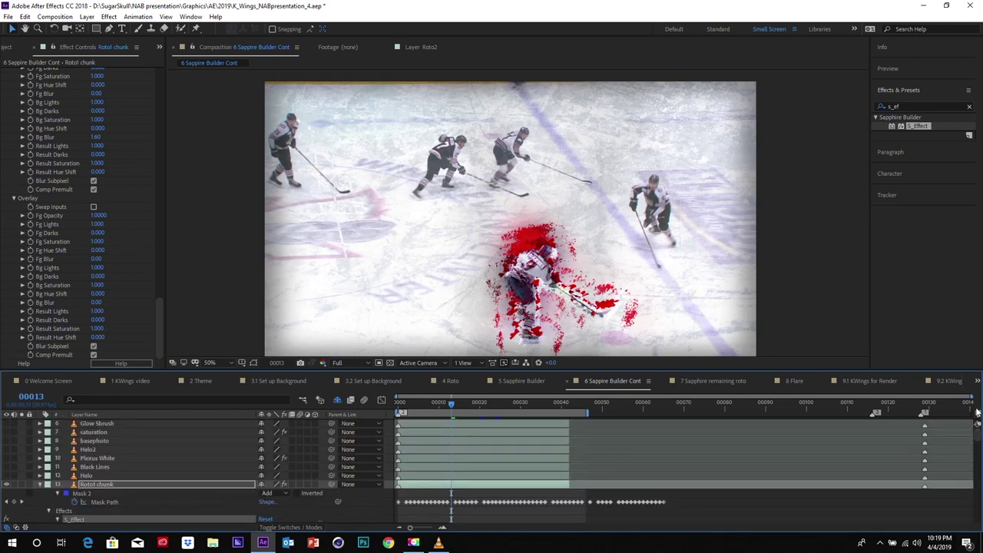
click(40, 485)
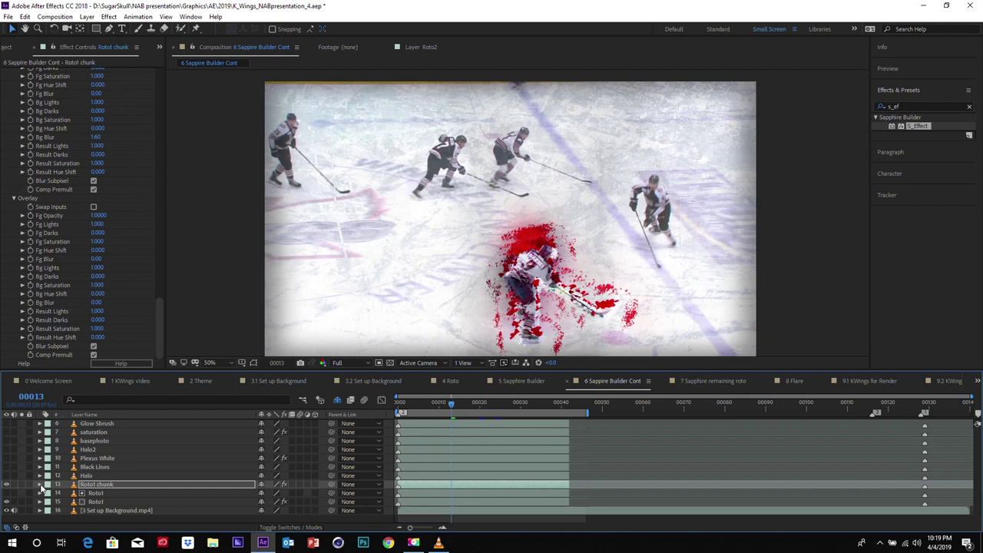
Step: Open the KWings Roto Chunk effect for editing and preview its HockeyTexture, Brush outsideColor, AutoPaint 2 and Result nodes
drag(156, 334, 171, 59)
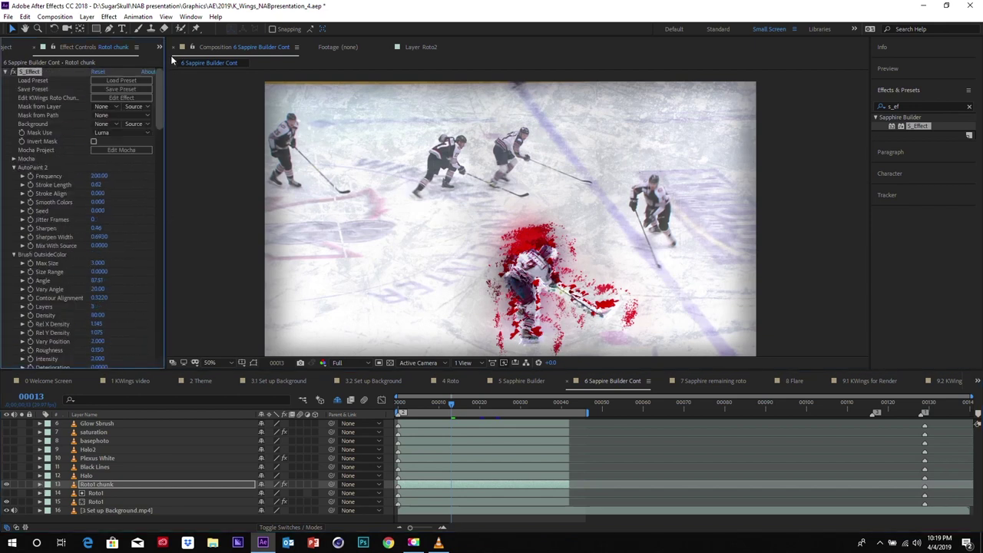
click(136, 98)
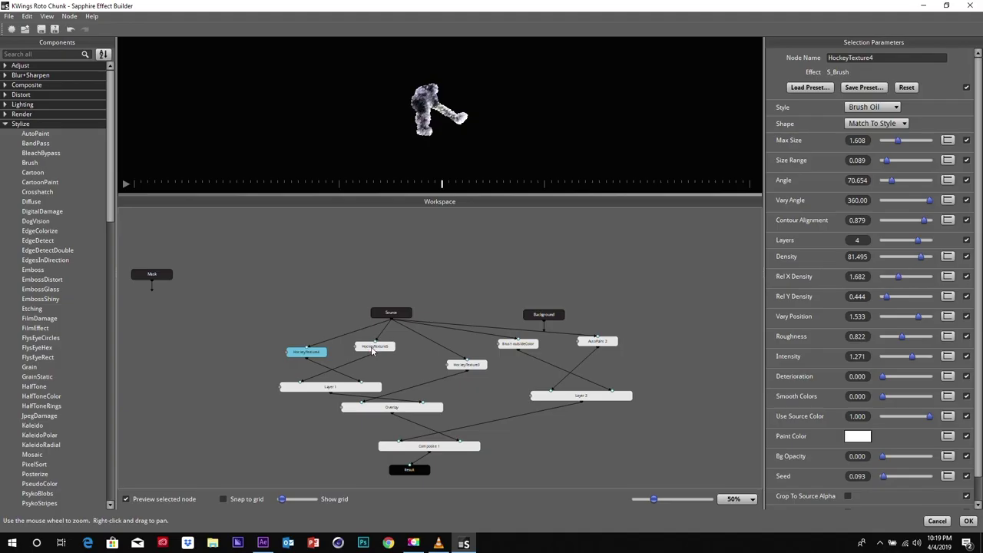
click(375, 346)
click(466, 366)
drag(467, 368, 433, 368)
click(501, 346)
drag(501, 345, 487, 359)
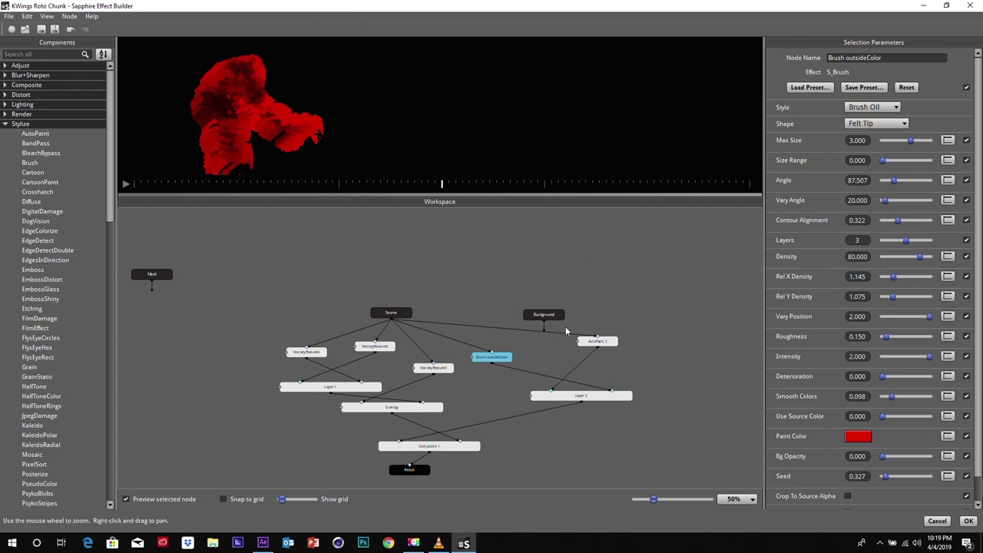
drag(591, 343, 566, 348)
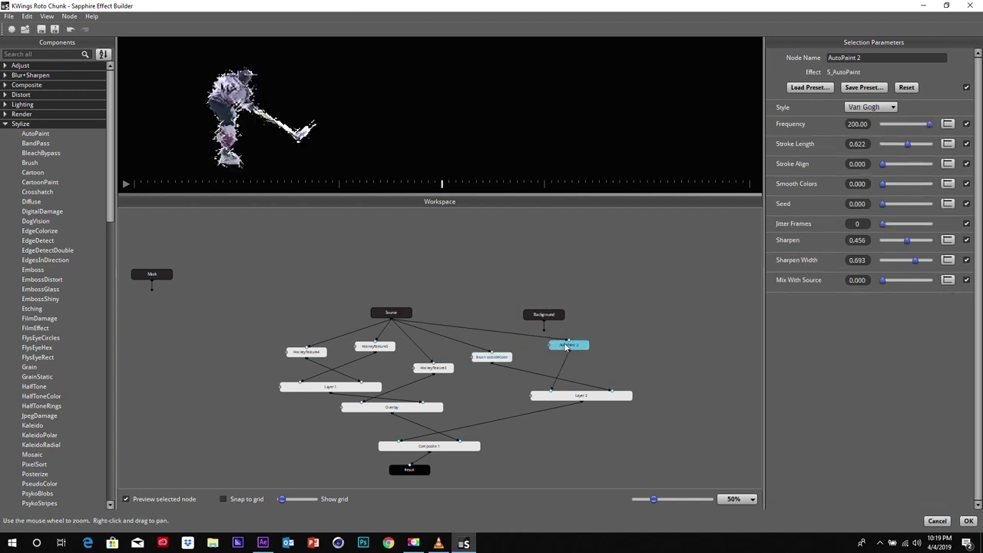
click(409, 471)
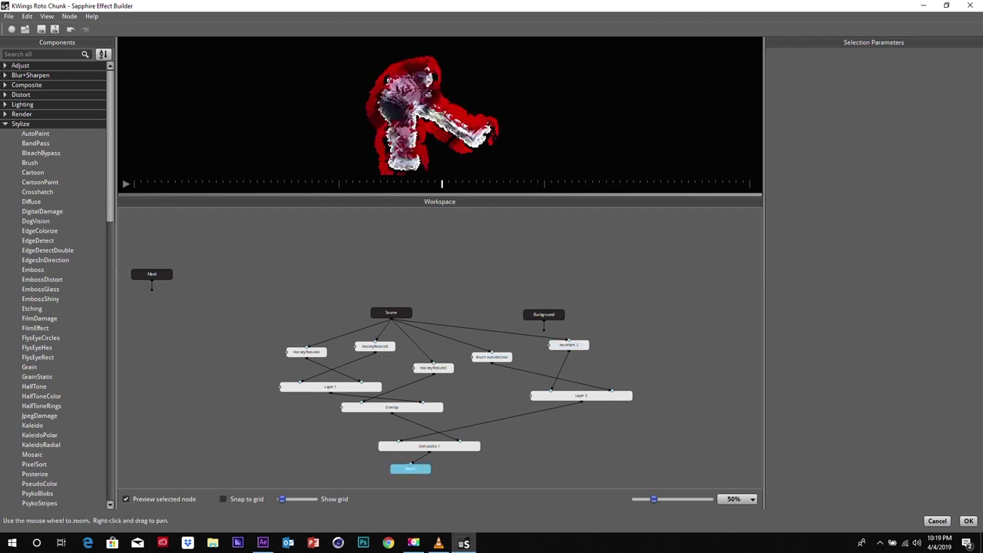
click(971, 523)
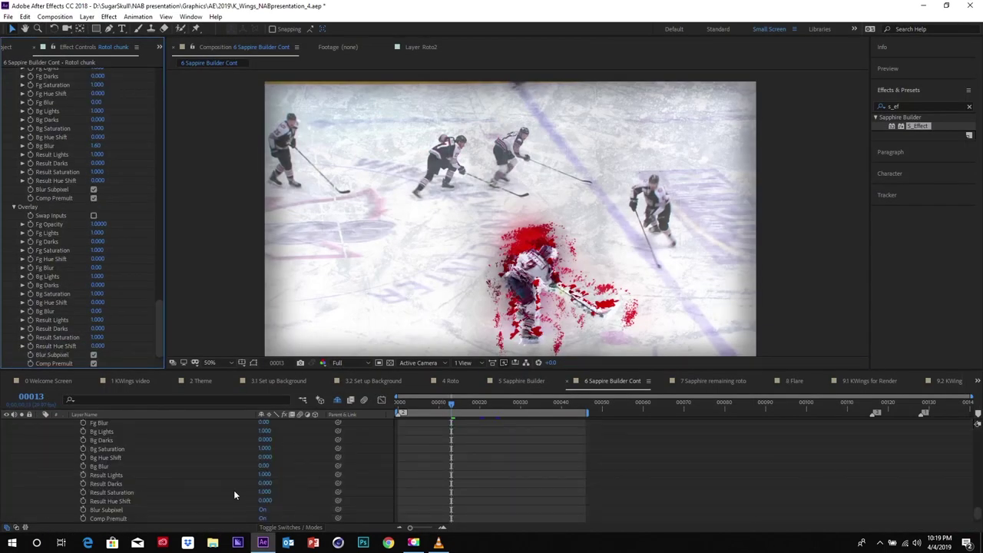
key(e)
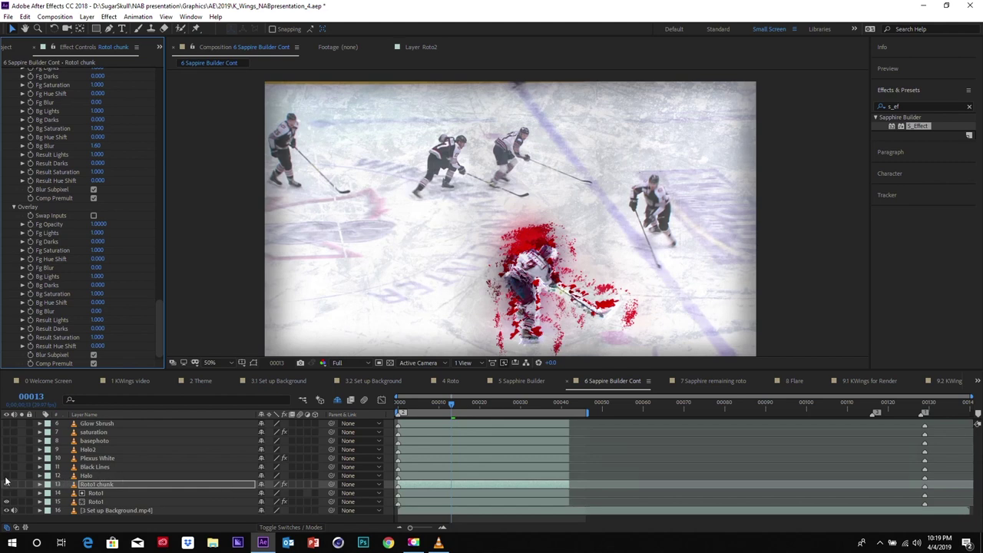
Step: Make the Halo layer visible and apply S_Effect to it with the KWings Halo preset, found by searching "kw"
click(88, 476)
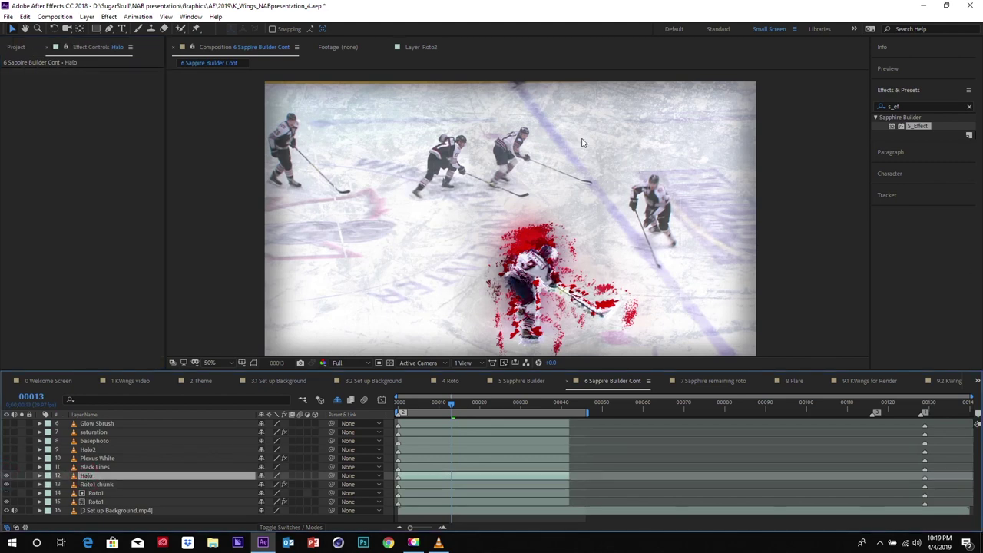
drag(120, 148, 117, 146)
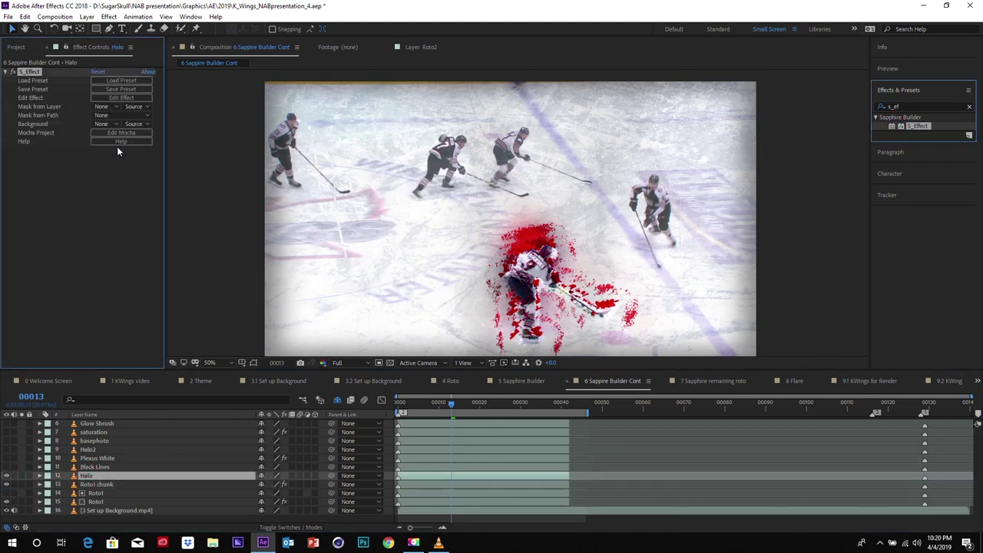
click(95, 81)
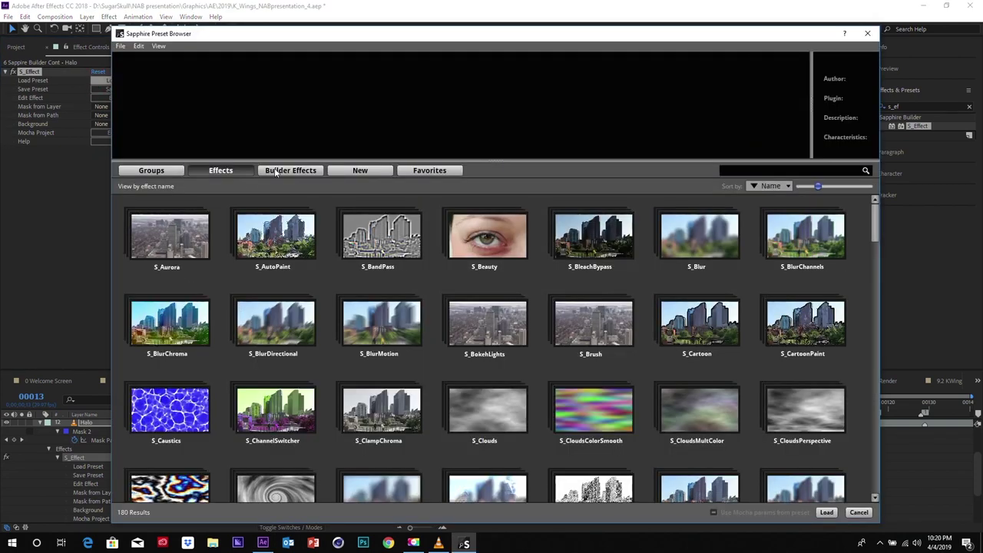
click(277, 170)
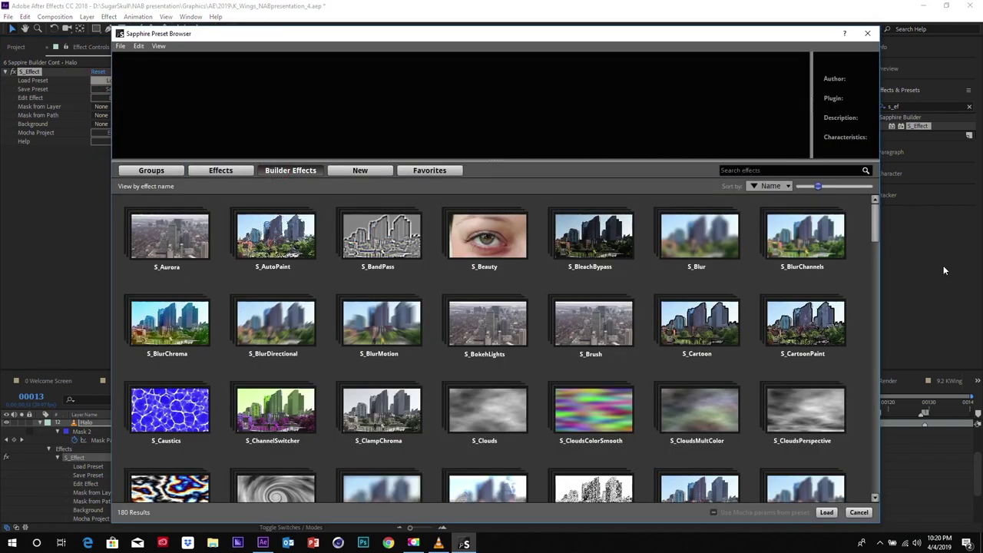
click(779, 171)
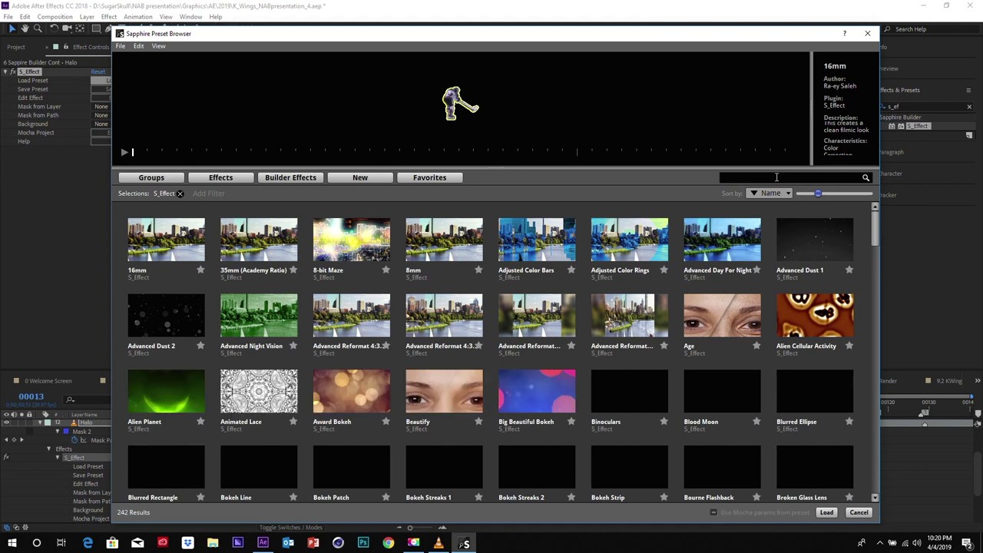
text(h)
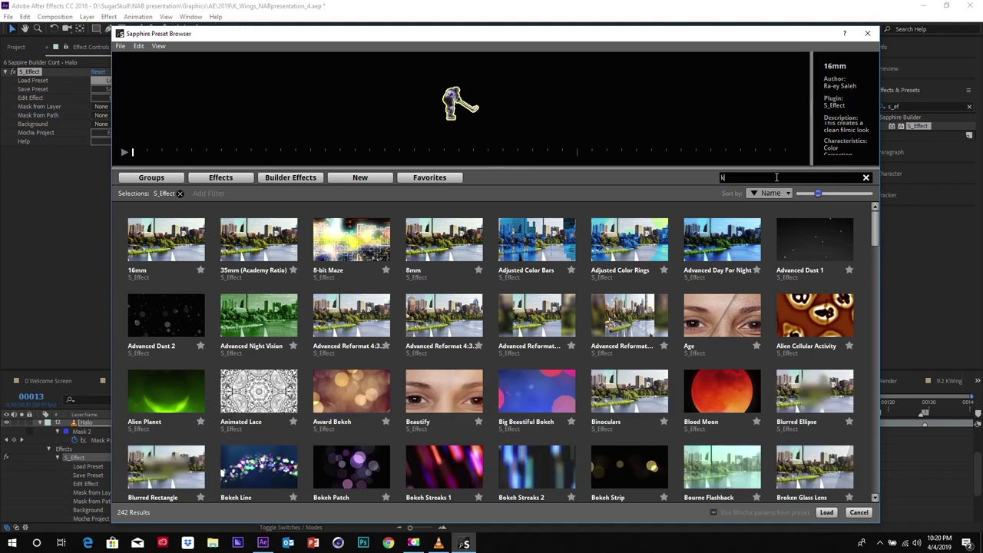
text(w)
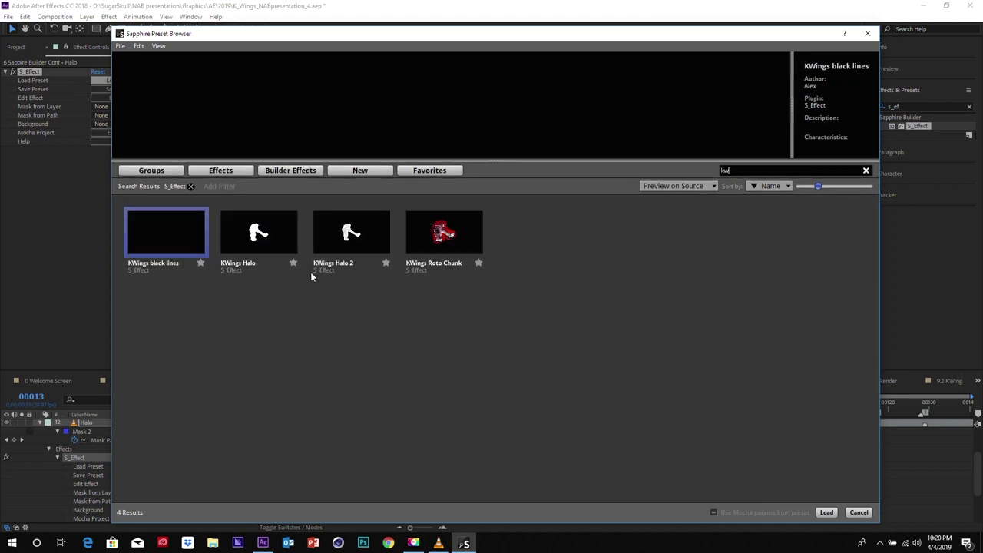
click(283, 229)
click(827, 513)
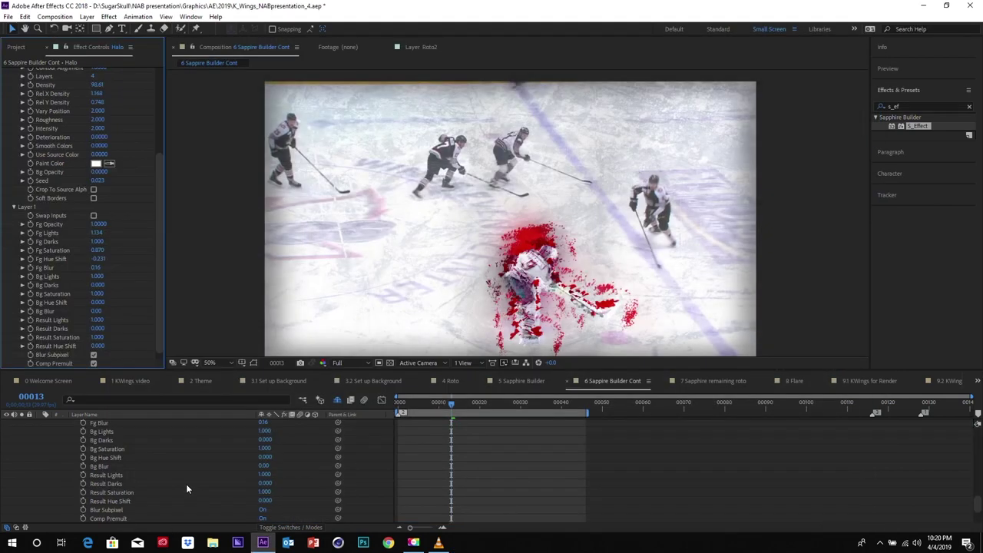
Step: Make the Black Lines layer visible and apply S_Effect to it with the KWings black lines preset, found by searching "kw"
click(103, 467)
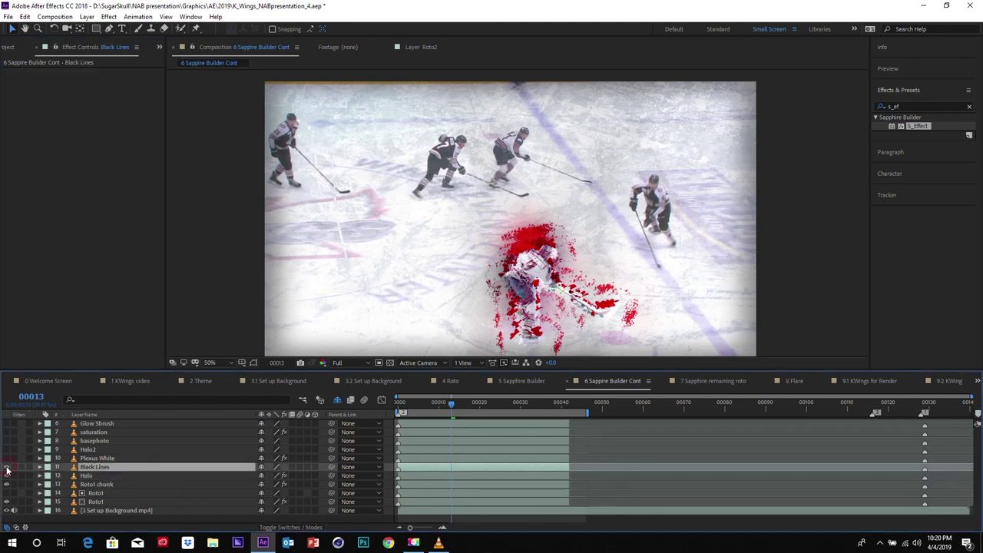
drag(892, 123, 137, 193)
click(110, 80)
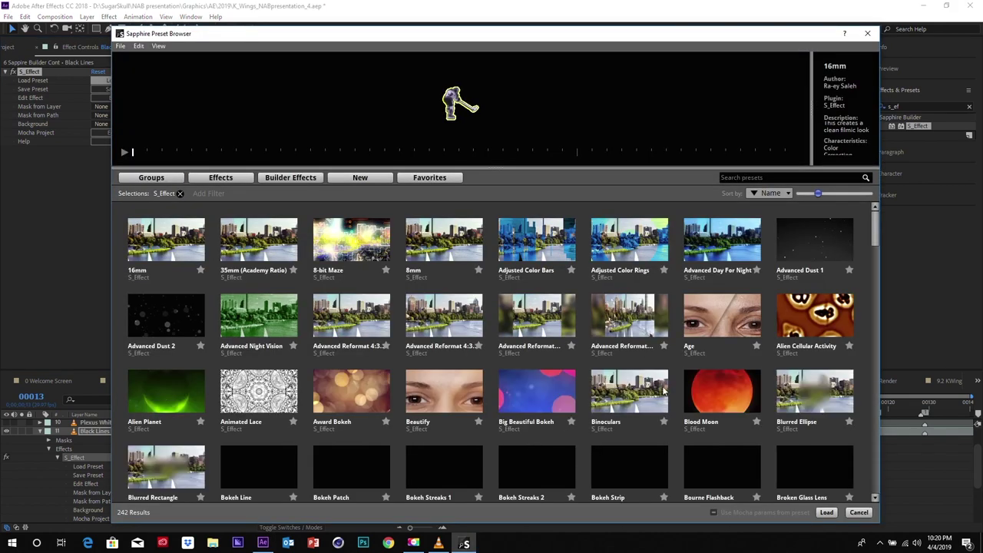
click(778, 176)
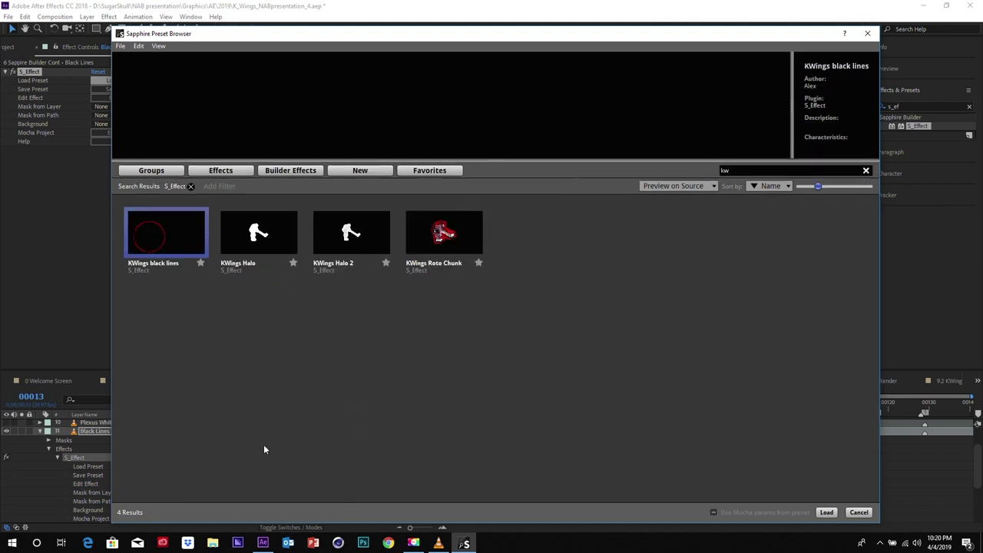
click(826, 513)
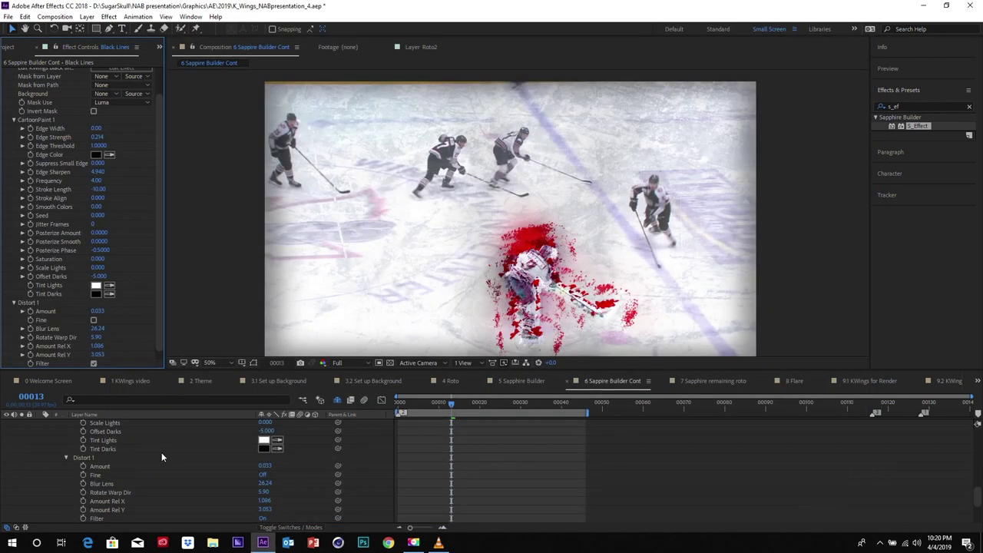
key(u)
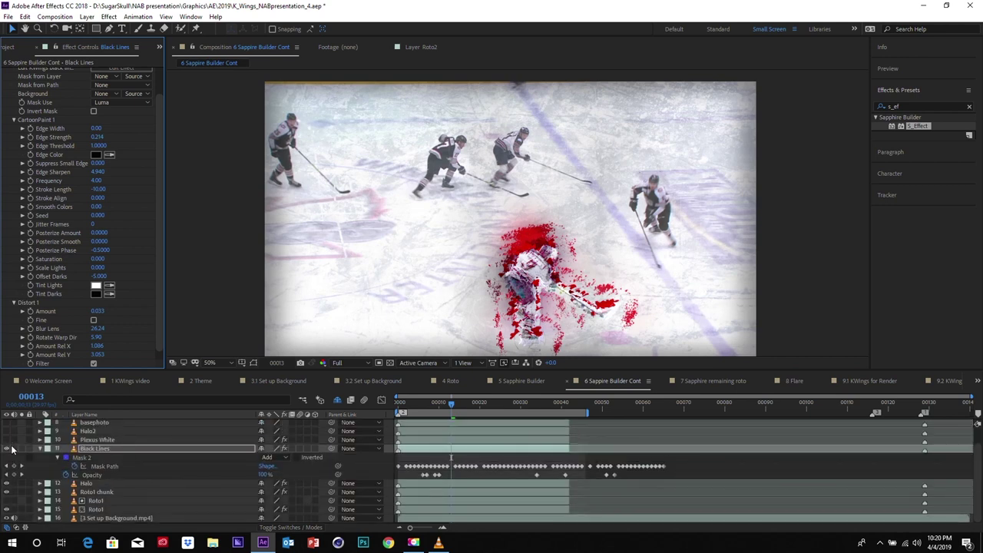
Step: Make the Plexus White layer visible, collapse the Black Lines properties, and inspect the painted player up close
click(9, 447)
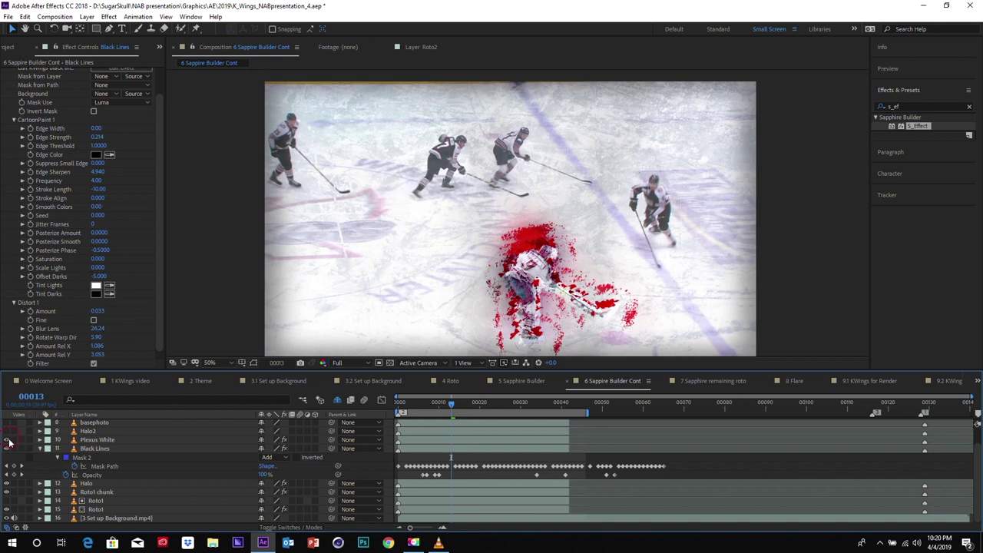
click(40, 448)
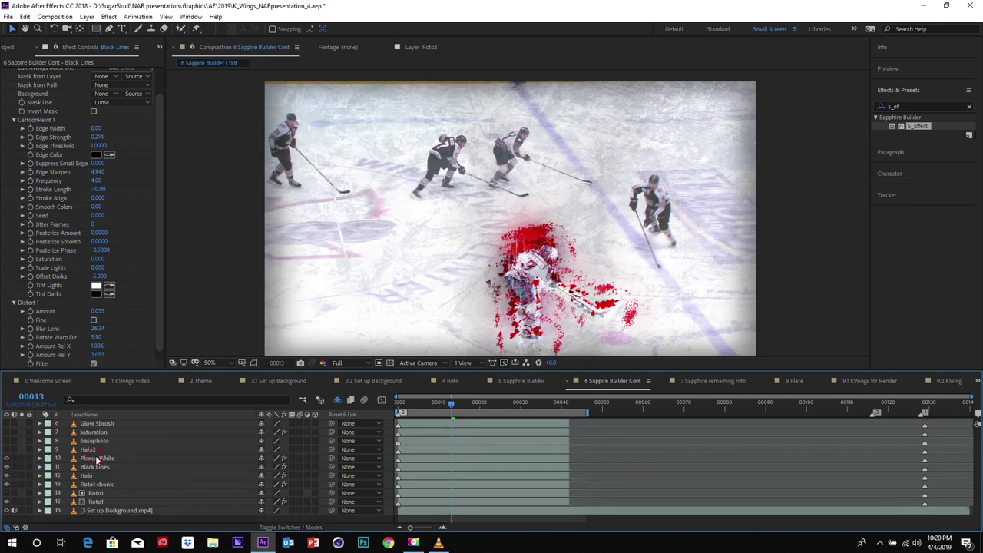
click(95, 459)
click(573, 332)
drag(636, 299, 630, 239)
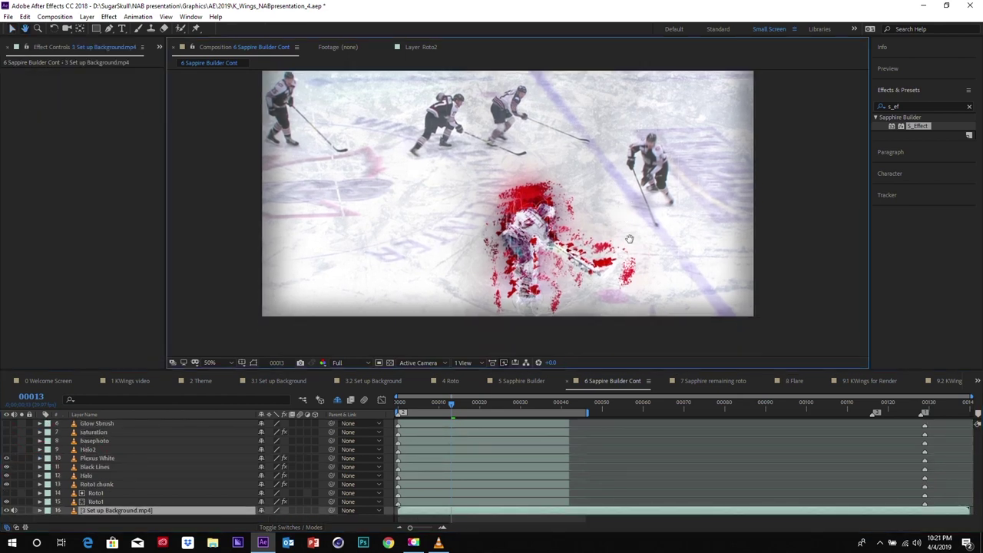
scroll(549, 278, up, 2)
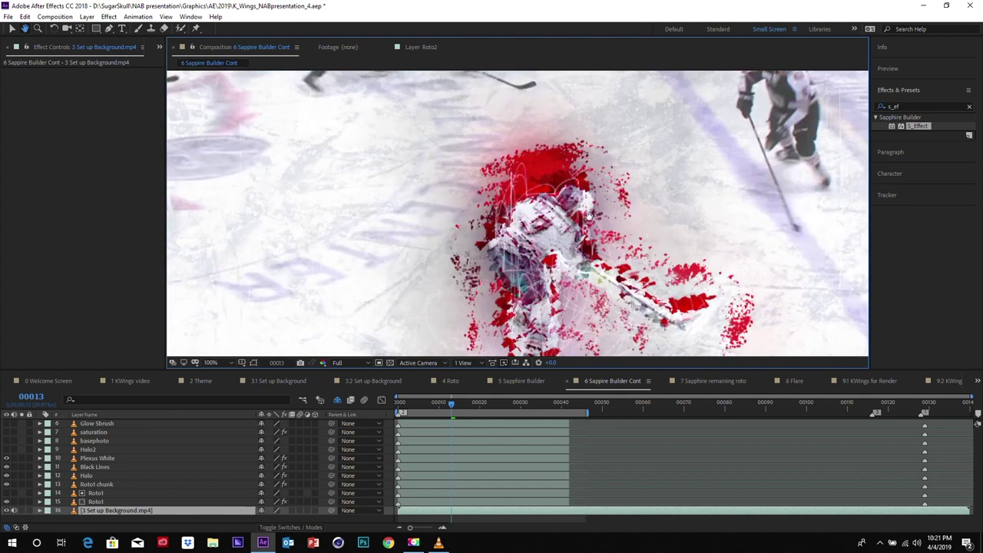
scroll(590, 213, down, 4)
scroll(590, 214, up, 2)
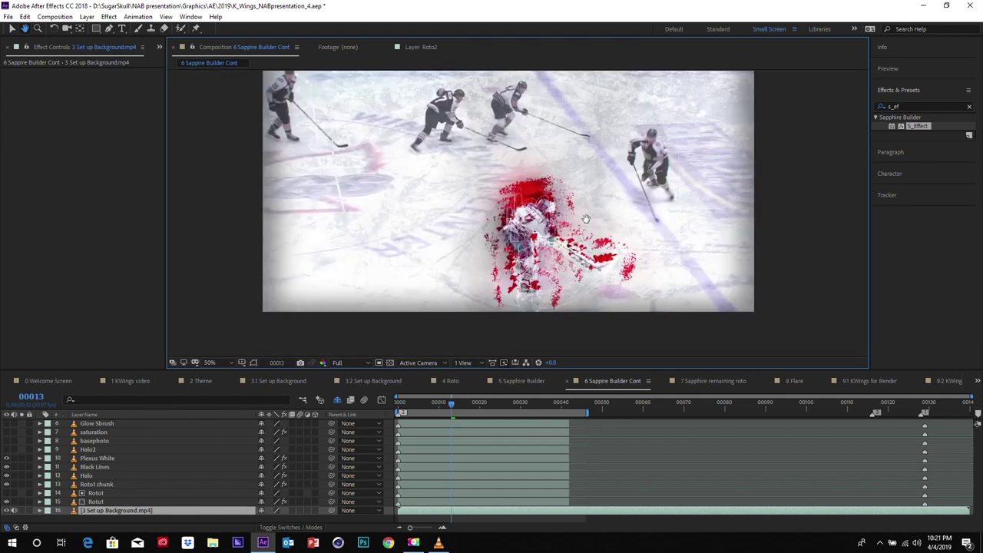
Step: Review the Plexus effects on the Plexus White layer and expand the Plexus Beams Renderer settings
click(87, 458)
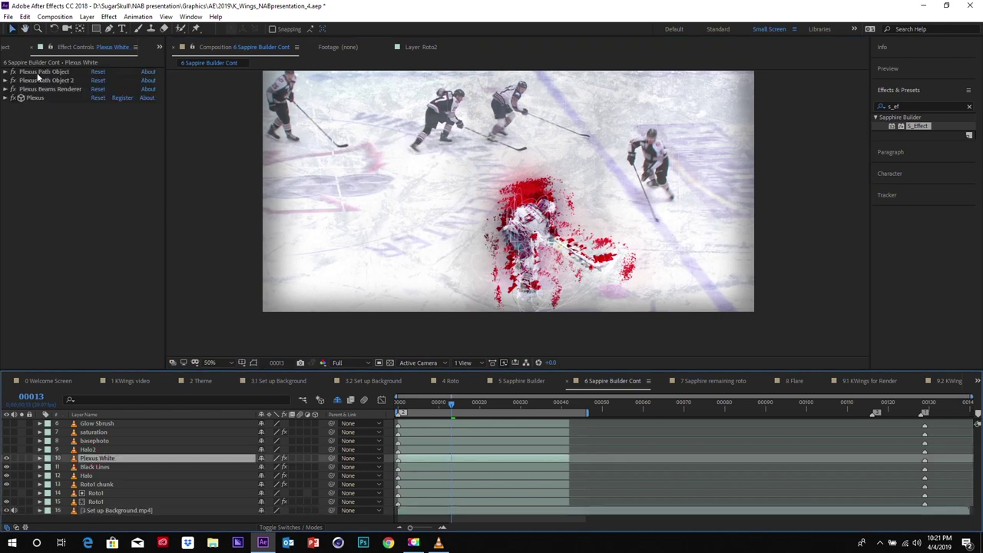
click(37, 72)
click(40, 81)
click(50, 90)
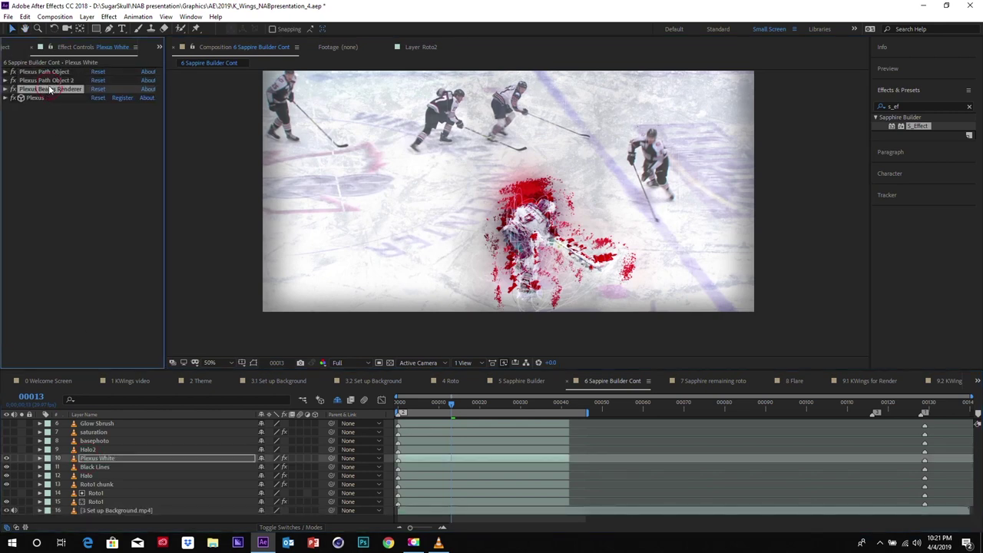
click(7, 90)
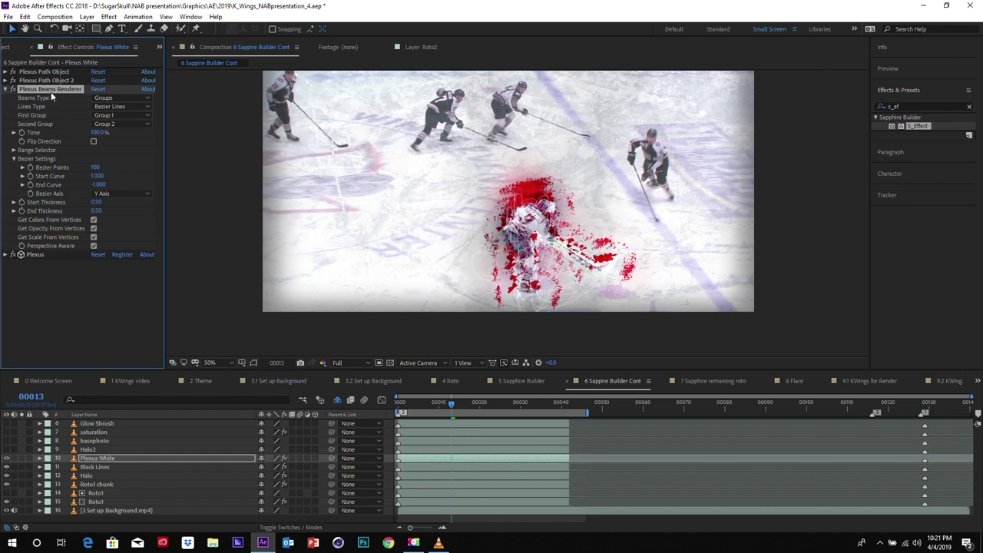
Step: Try Straight Lines as the Plexus Beams Renderer's lines type, compare the look on the player, and restore Bezier Lines
click(130, 108)
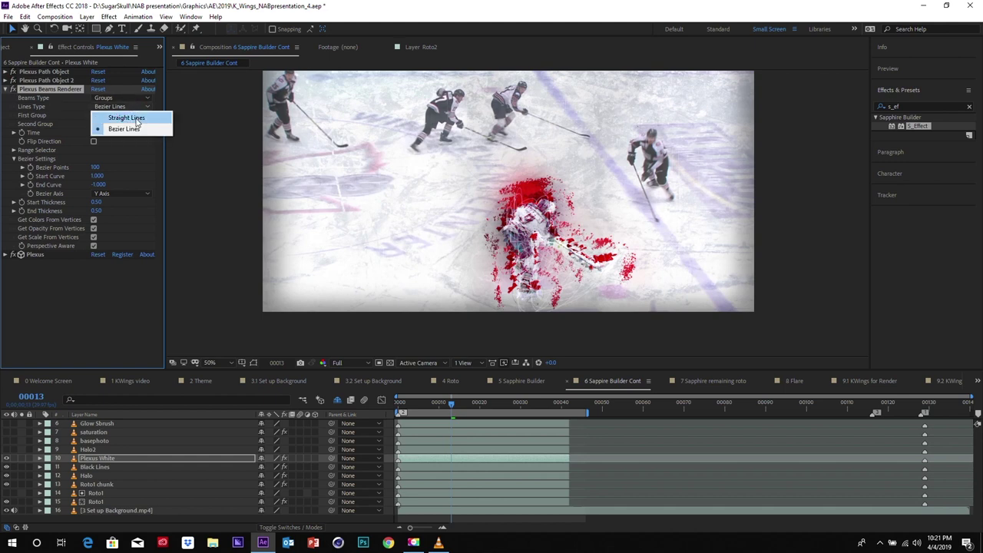
click(127, 119)
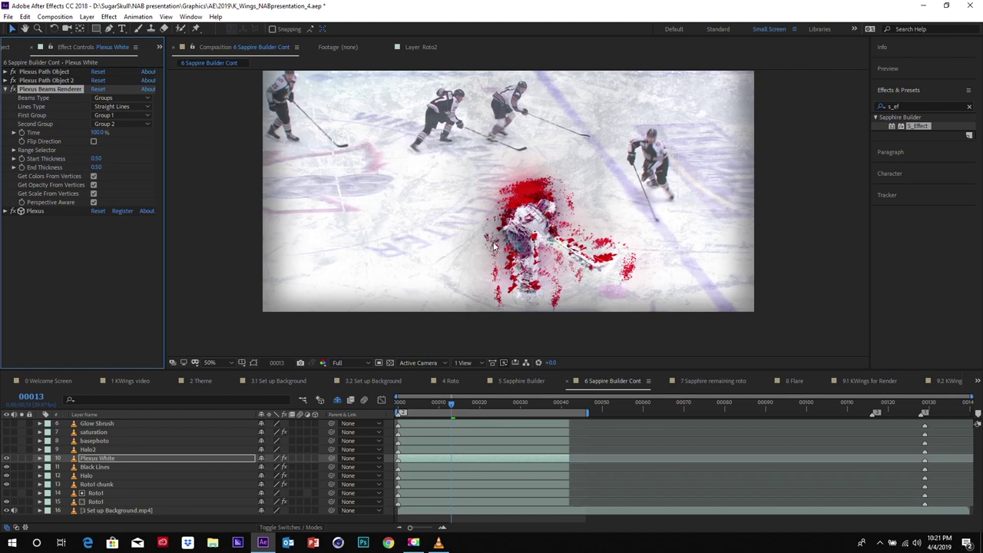
key(period)
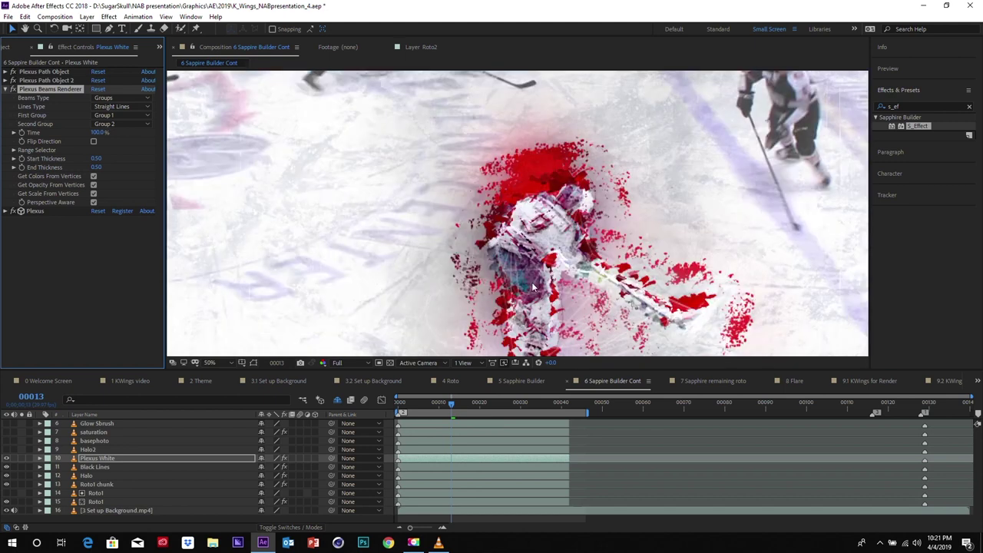
key(comma)
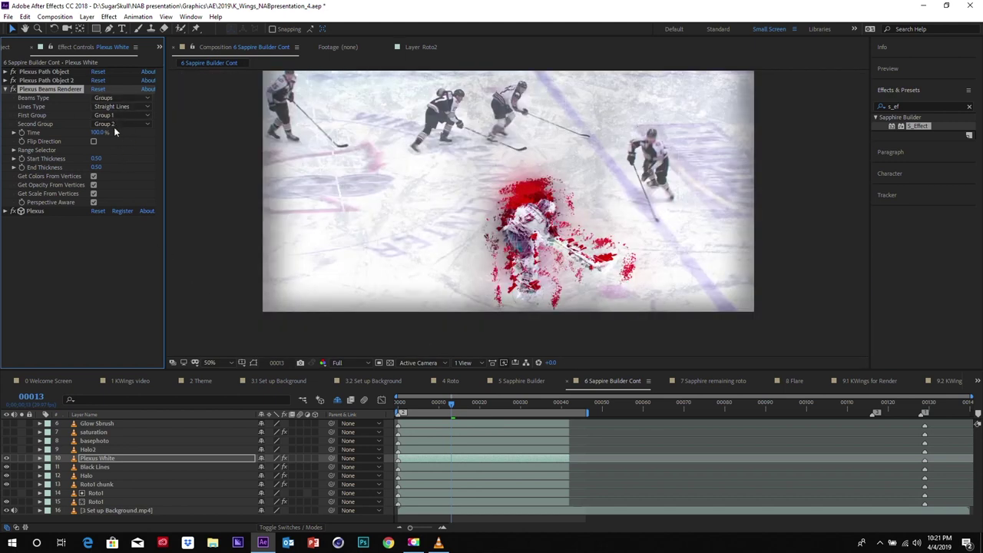
click(125, 108)
click(127, 125)
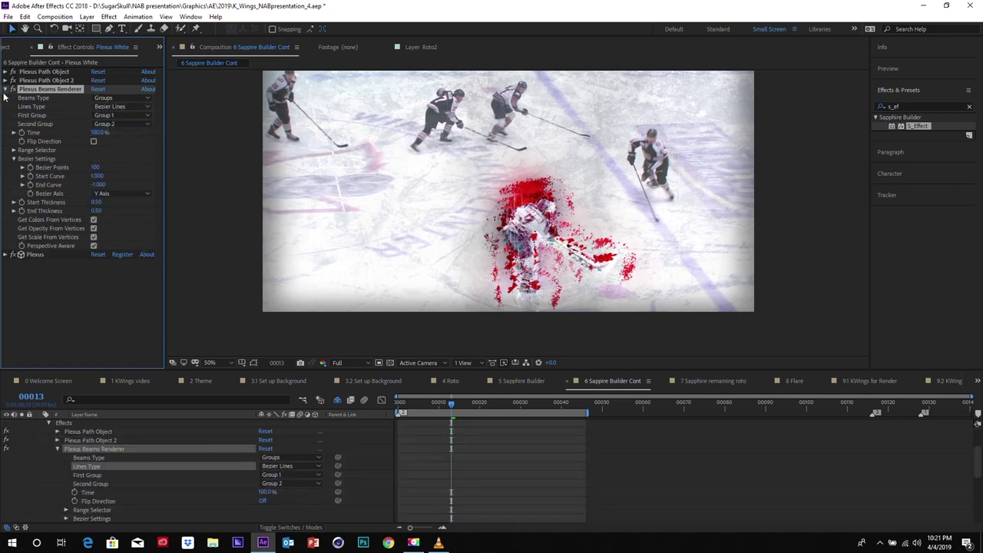
Step: Review the two Plexus Path Objects and their group assignments alongside the Beams Renderer groups on the Plexus White layer
click(6, 90)
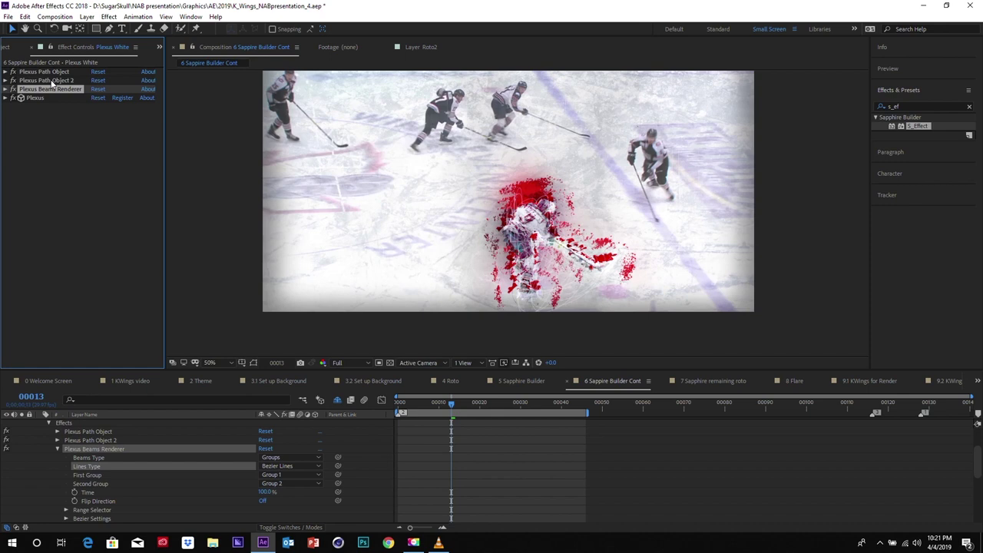
click(6, 90)
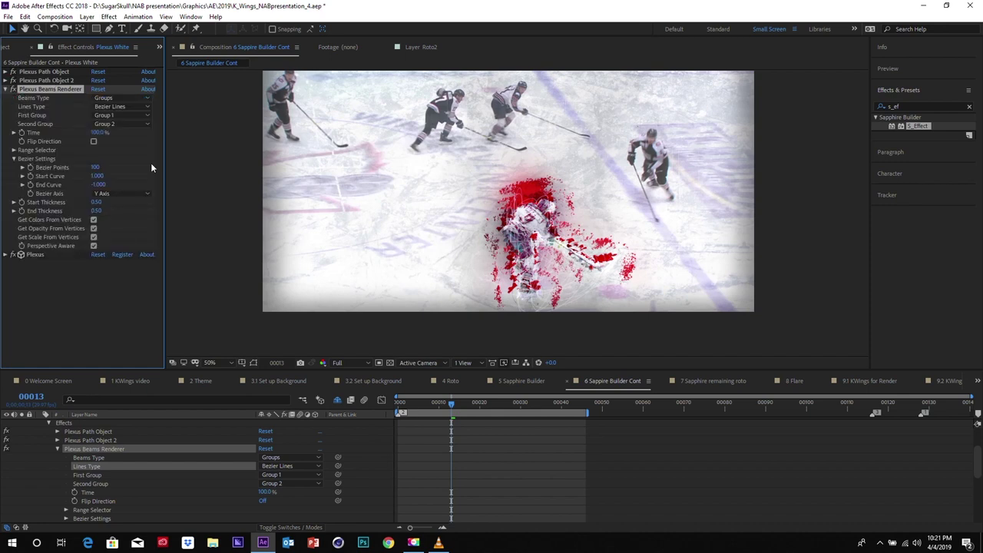
click(5, 81)
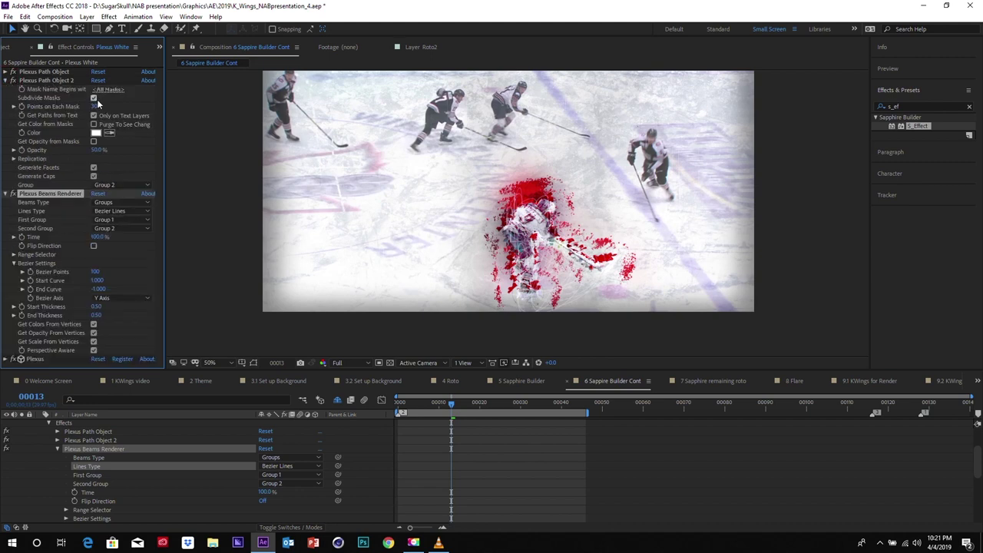
click(120, 184)
click(124, 204)
click(5, 71)
click(123, 176)
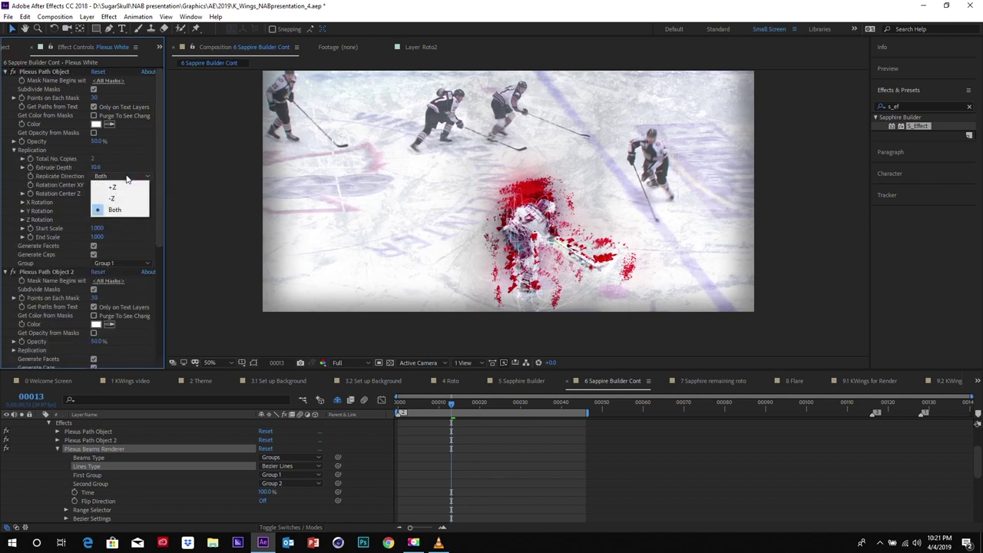
click(139, 263)
click(135, 263)
click(134, 271)
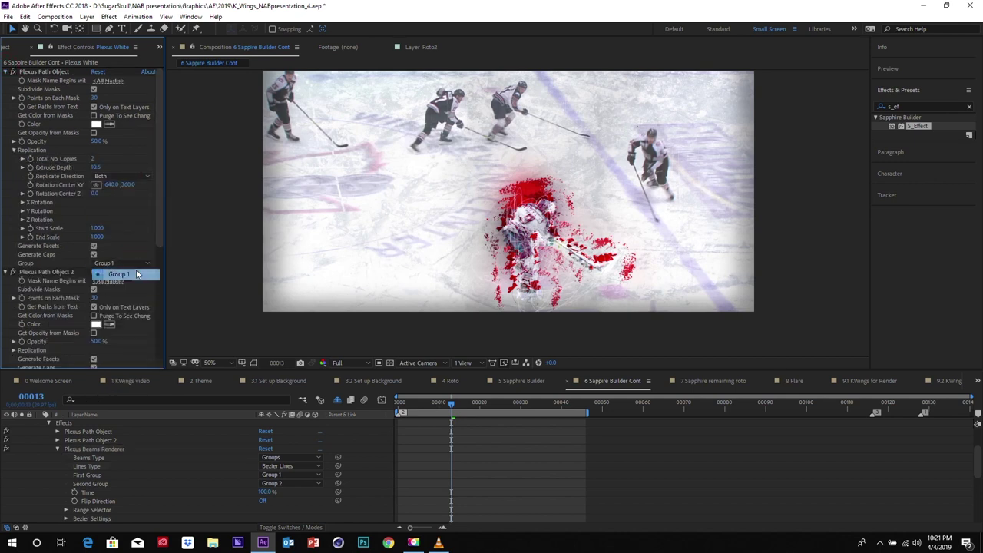
click(5, 73)
click(6, 80)
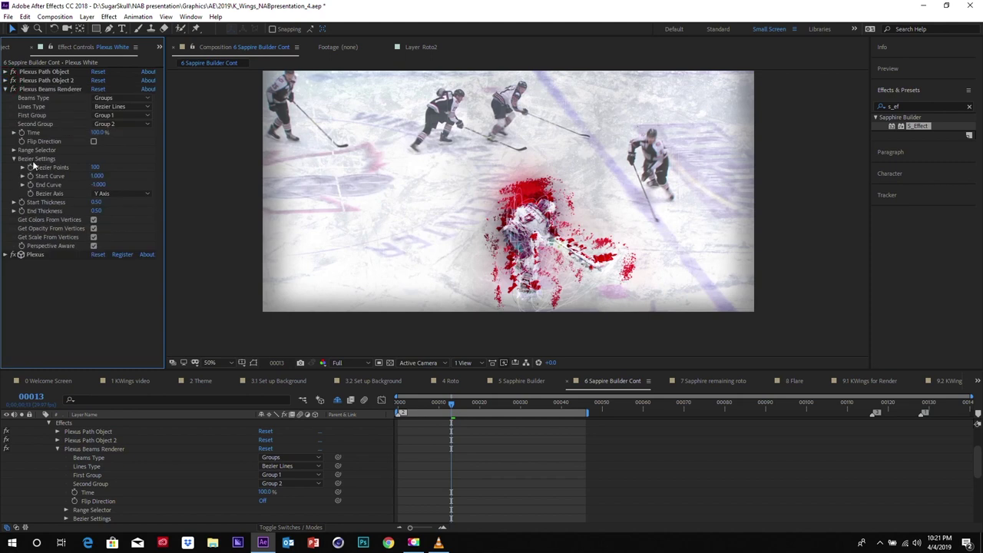
Step: Try a larger start and end thickness for the Plexus Beams Renderer lines
click(96, 202)
text(1)
key(Tab)
key(shift+Tab)
text(2)
key(Return)
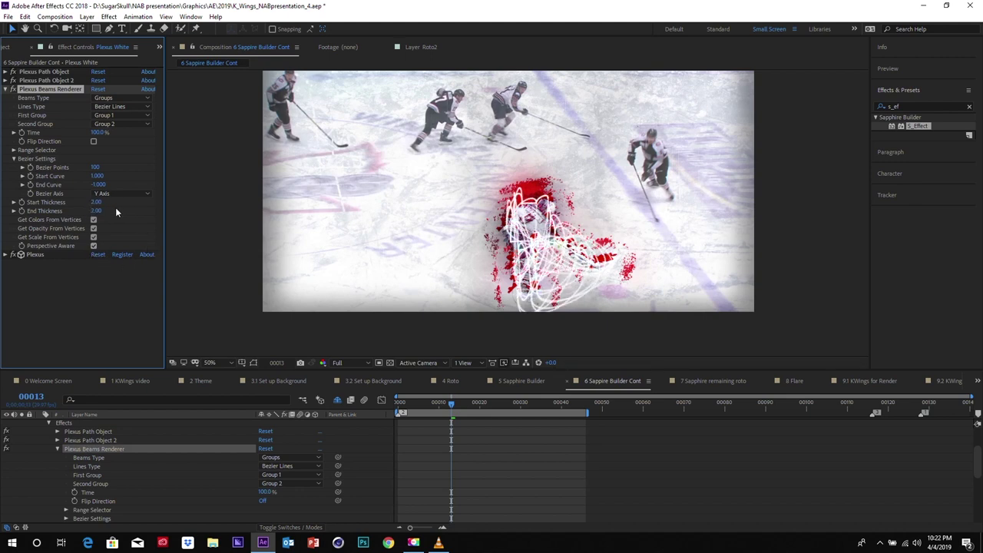
Step: Set the Plexus Beams Renderer's start and end thickness back to 0.5
click(95, 202)
text(.5)
key(Tab)
text(.5)
key(Return)
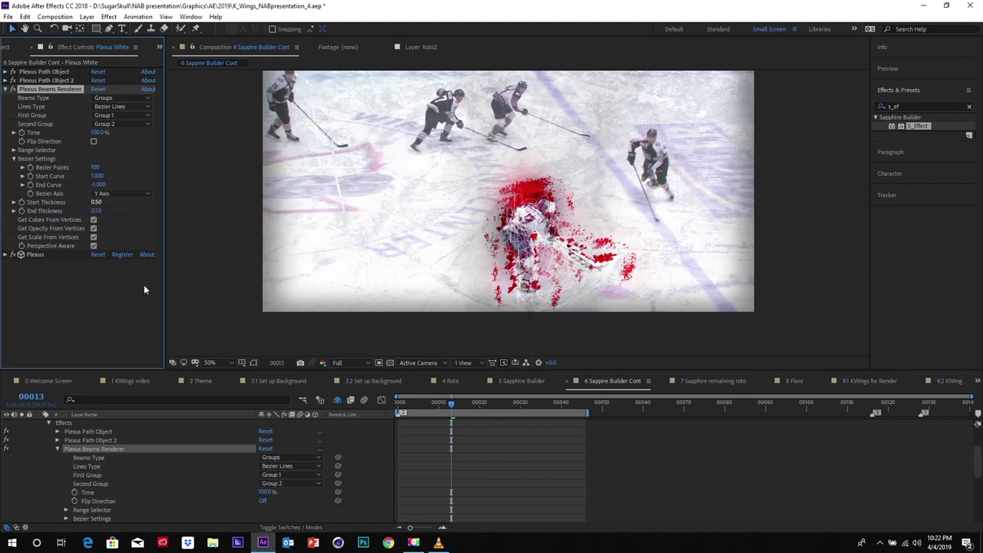
Step: Collapse the Plexus Beams Renderer settings and the Plexus White layer's properties
click(5, 90)
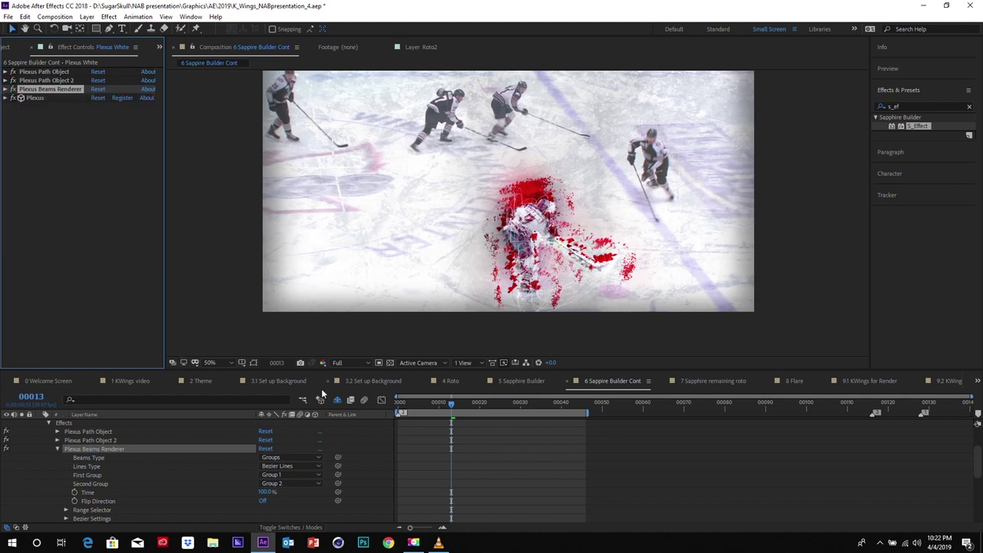
click(265, 363)
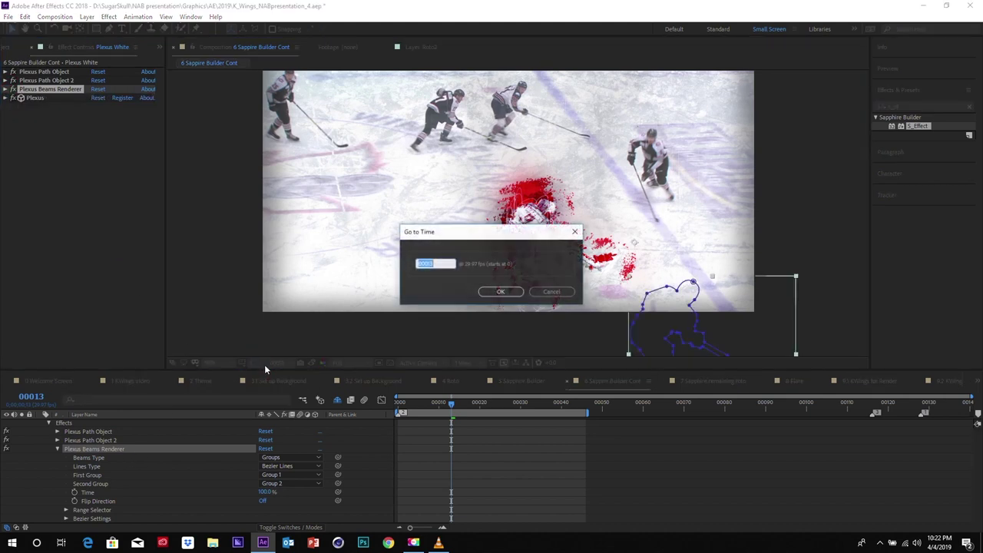
click(549, 291)
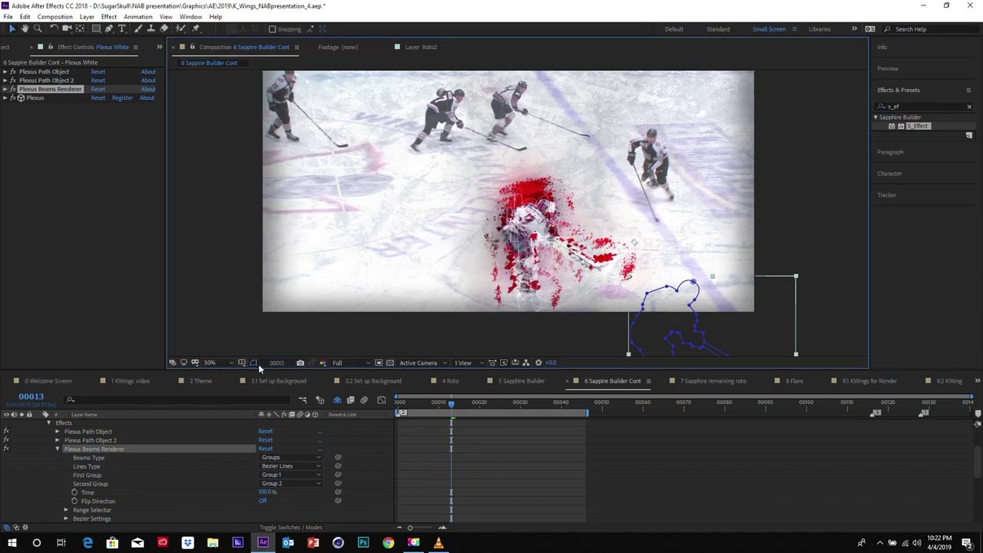
scroll(41, 439, up, 3)
click(41, 440)
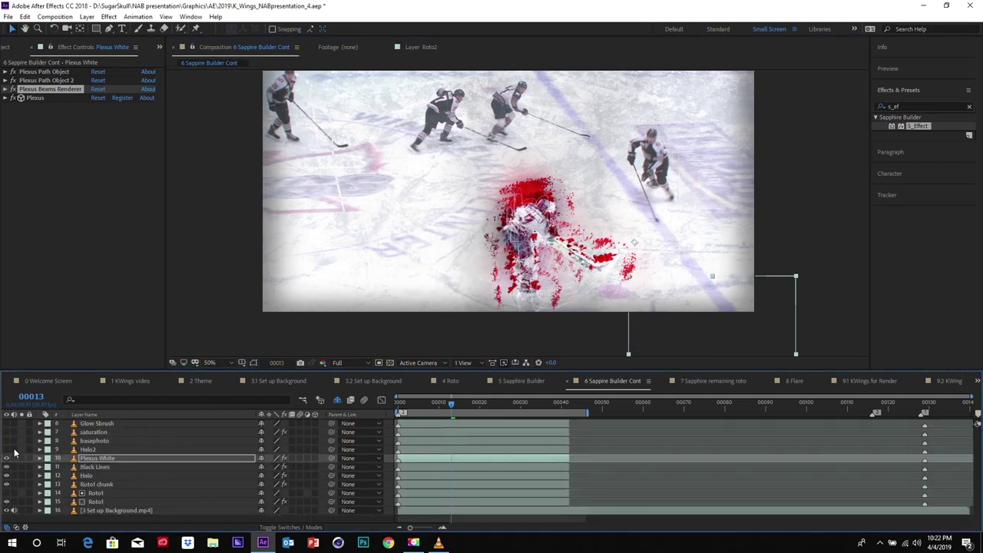
Step: Make the Halo2 layer visible and apply S_Effect to it with the KWings Halo 2 preset, found by searching "kw"
click(8, 454)
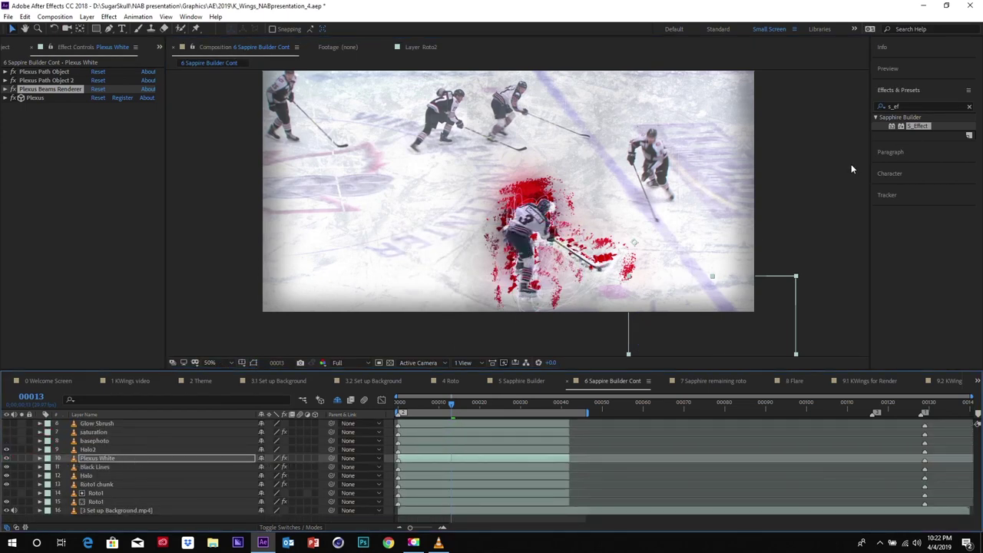
key(ctrl+Up)
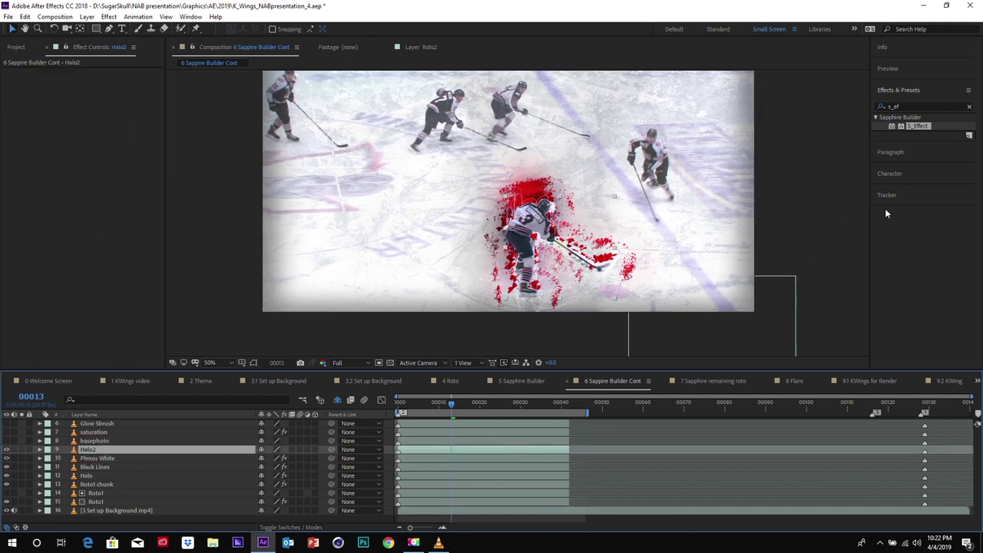
drag(891, 126, 54, 164)
click(121, 80)
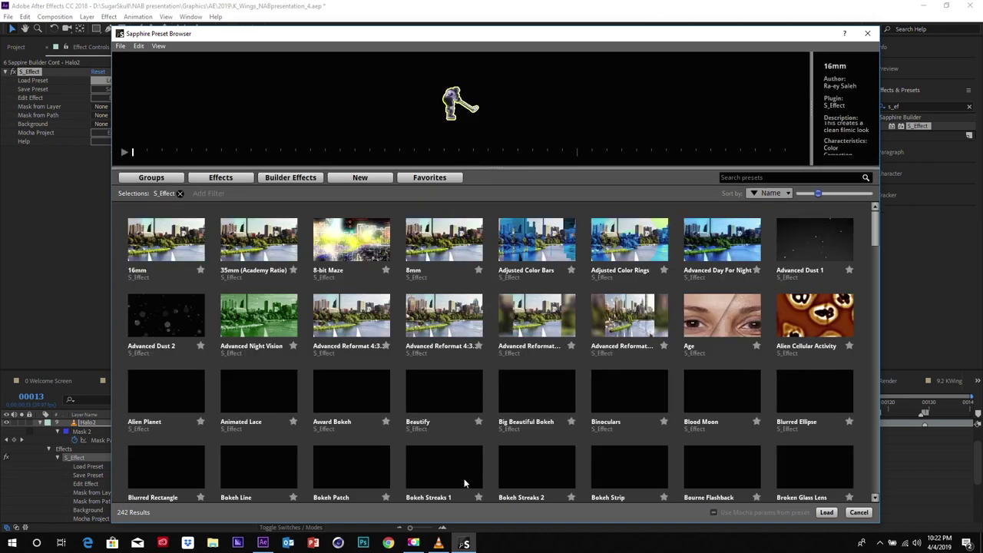
click(763, 176)
text(kw)
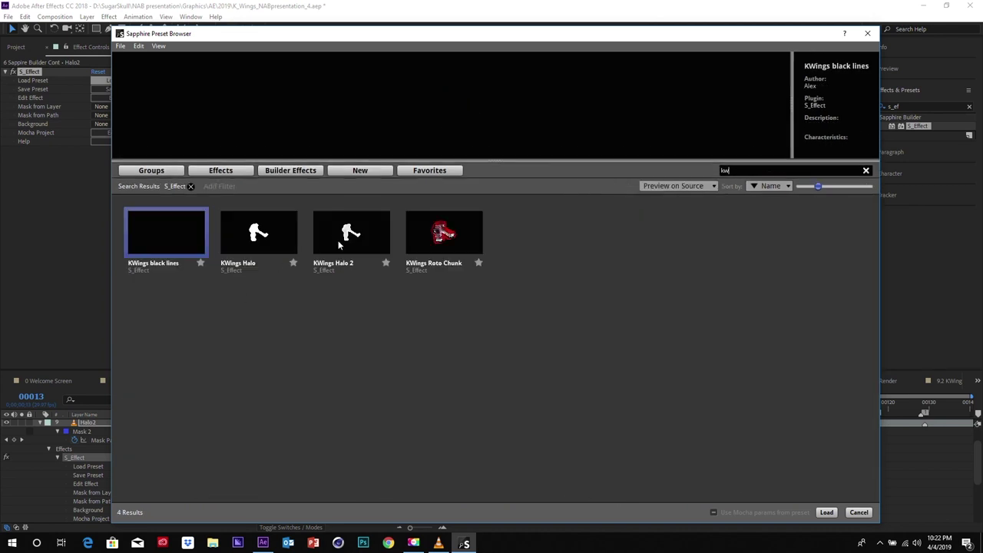
click(351, 232)
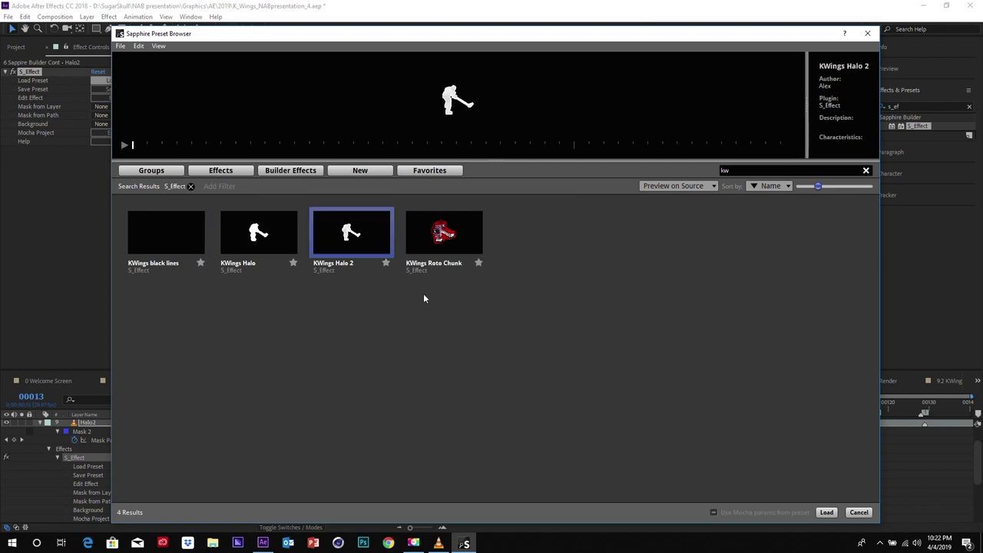
click(827, 512)
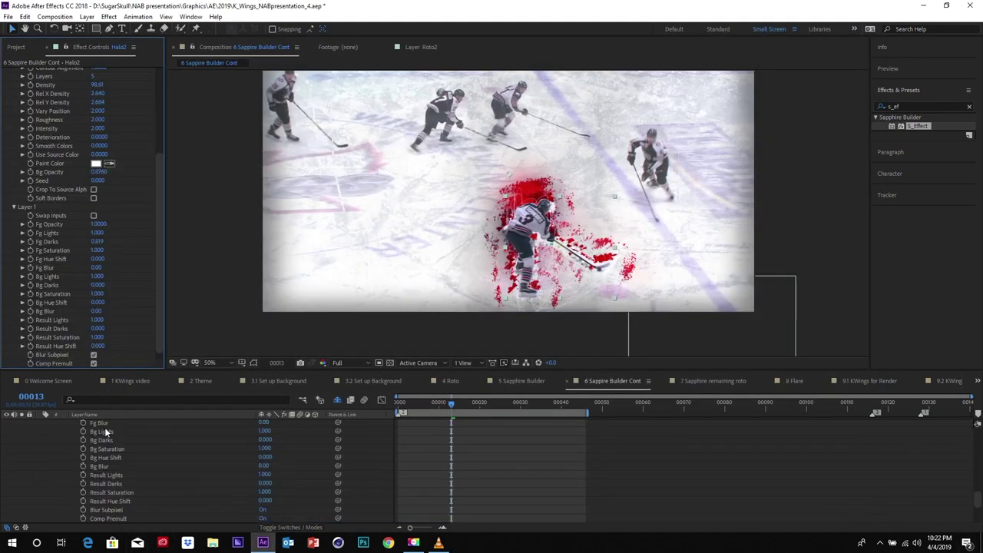
Step: Make the basephoto layer visible and reveal its Mask 2 properties
click(107, 441)
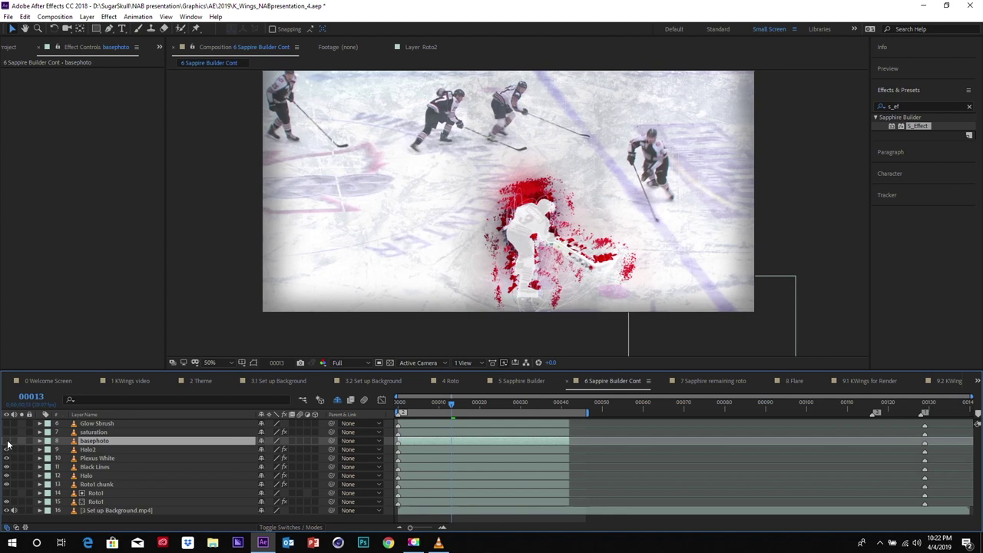
click(8, 442)
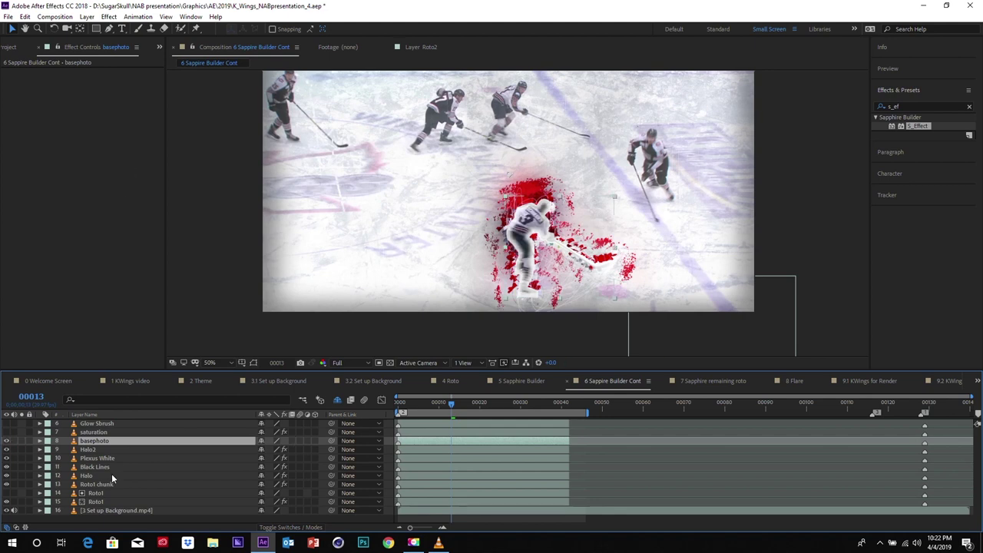
key(m)
key(m)
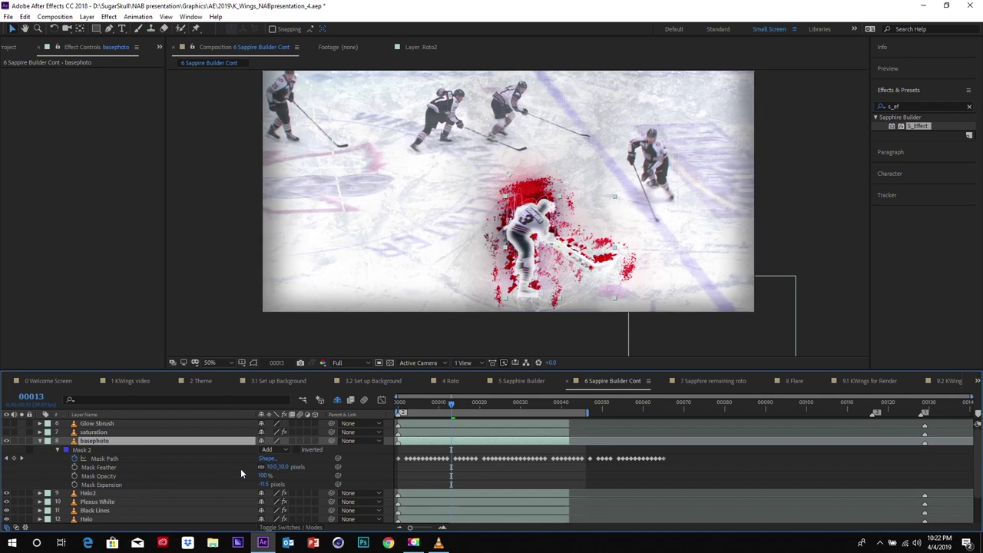
Step: Try Mask 2 of the basephoto layer with both mask feather and mask expansion at 0 pixels
click(272, 467)
text(0)
key(Return)
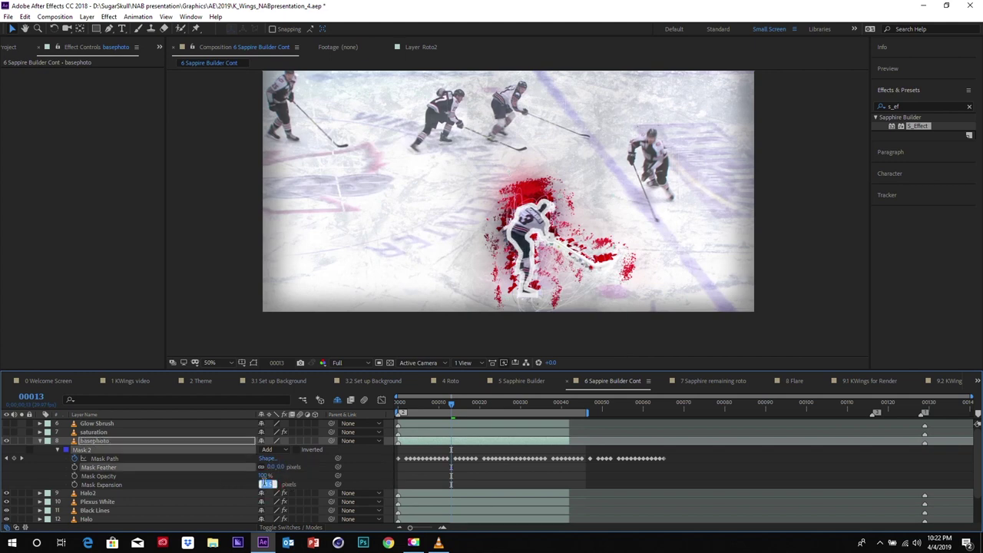
click(264, 487)
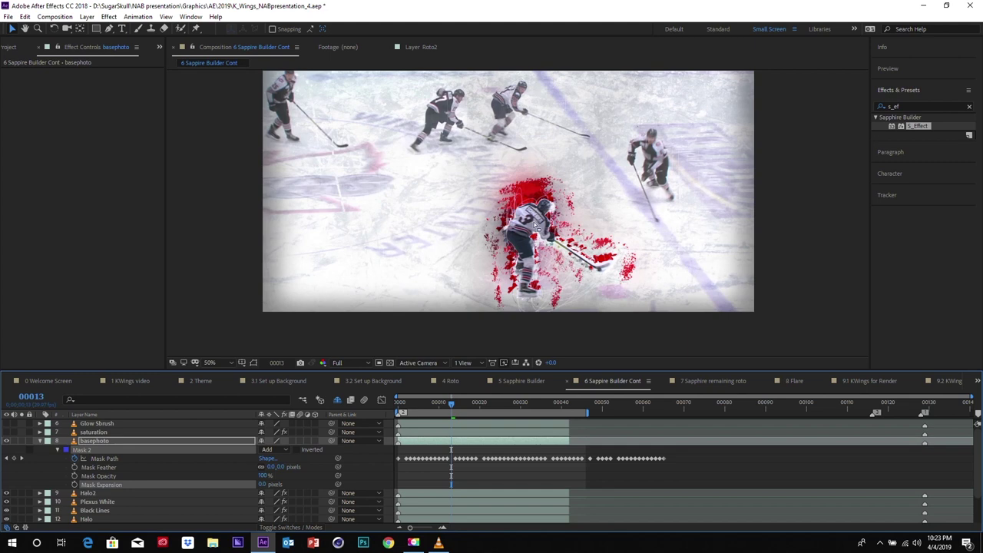
Step: Restore the basephoto mask to a 10-pixel feather and -11.5-pixel expansion, and collapse the layer
click(266, 465)
text(10)
key(Return)
click(262, 484)
text(-15)
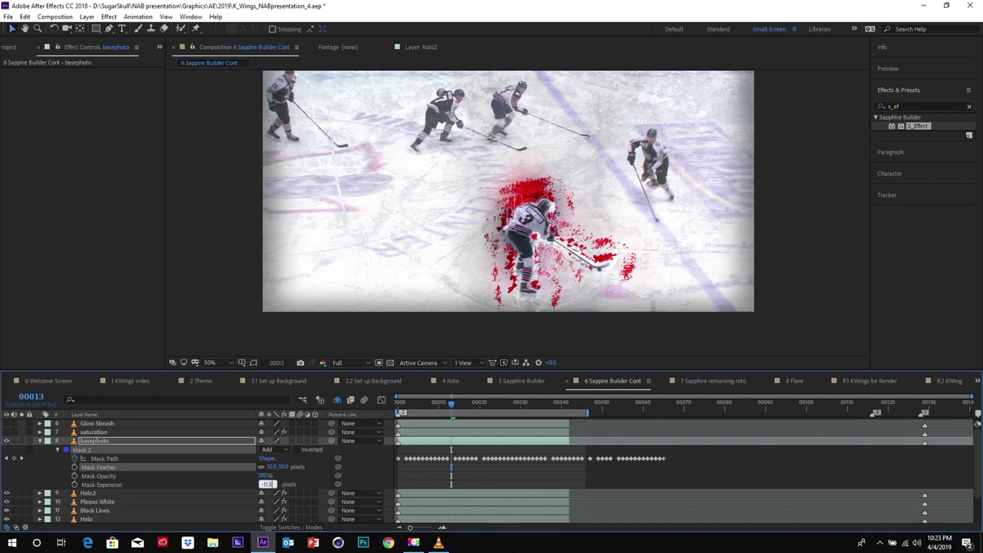
key(Return)
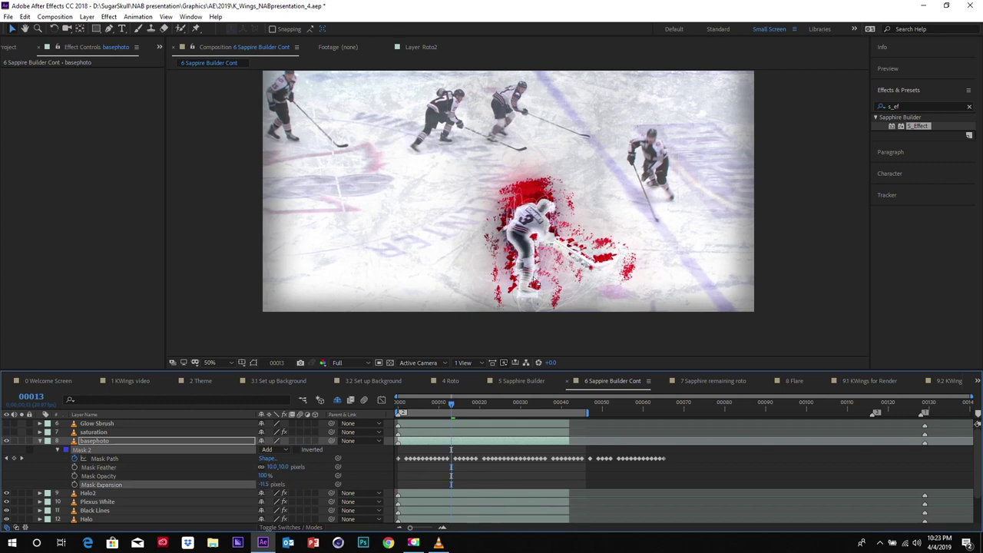
click(41, 441)
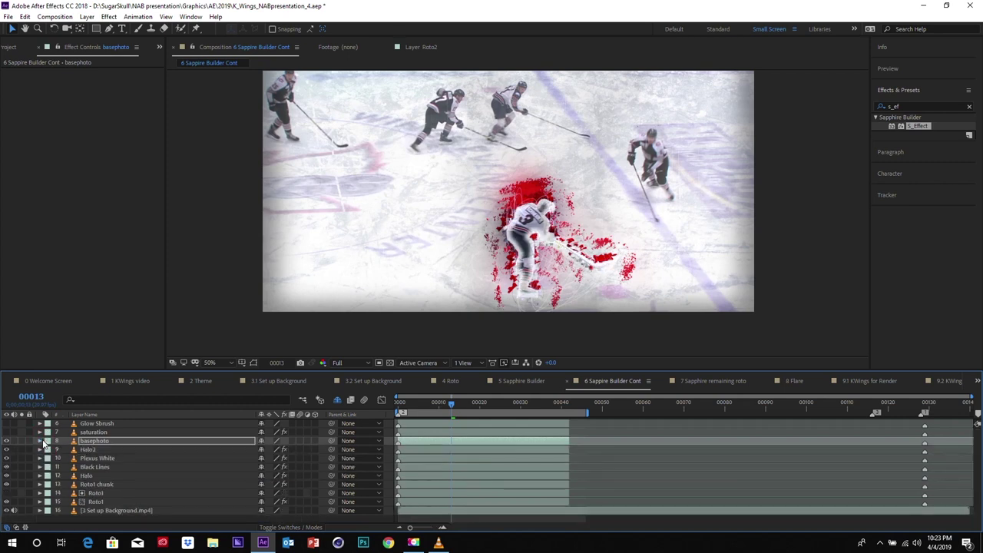
Step: Make the saturation layer visible and expand its Hue/Saturation effect settings
click(94, 434)
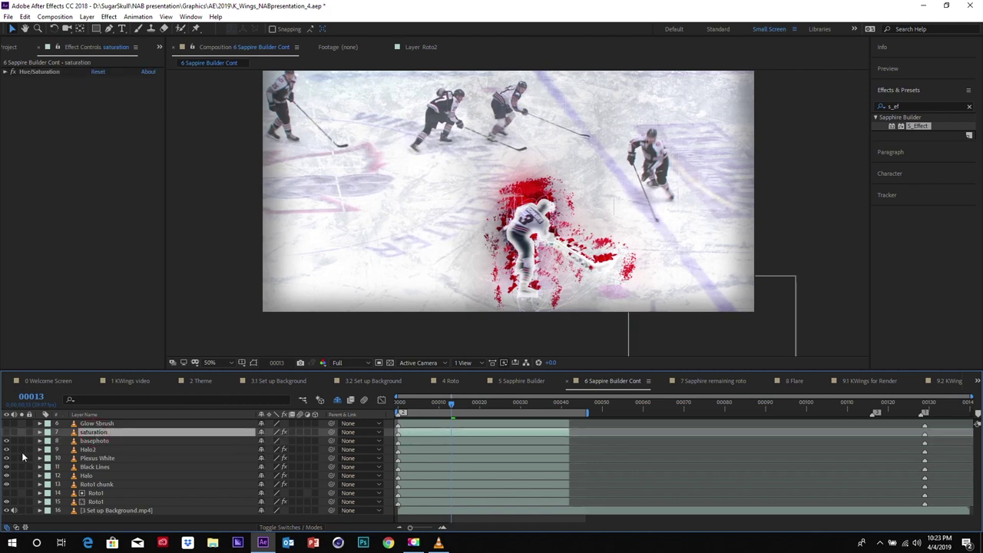
click(7, 71)
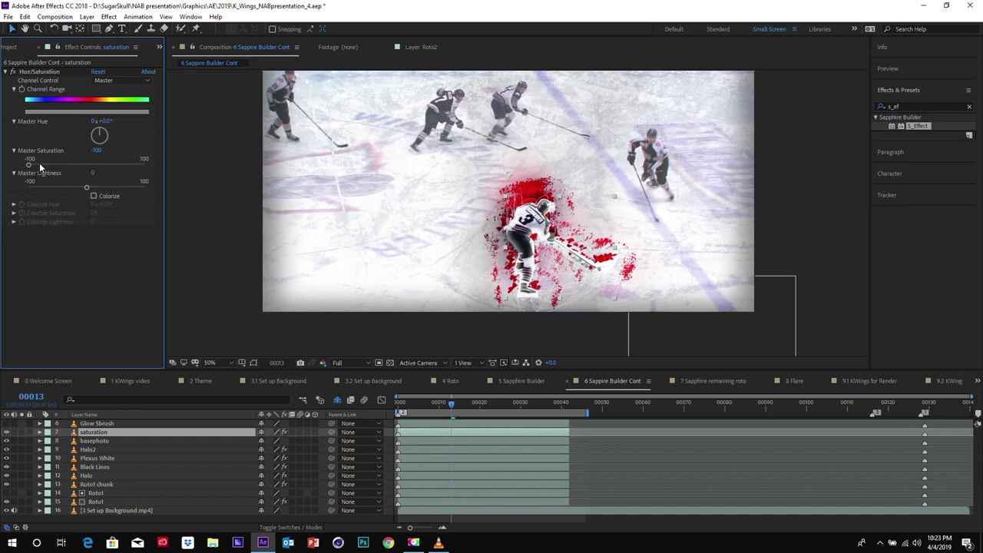
Step: Make the Glow Sbrush layer visible and apply the Sapphire S_Brush effect to it
click(97, 424)
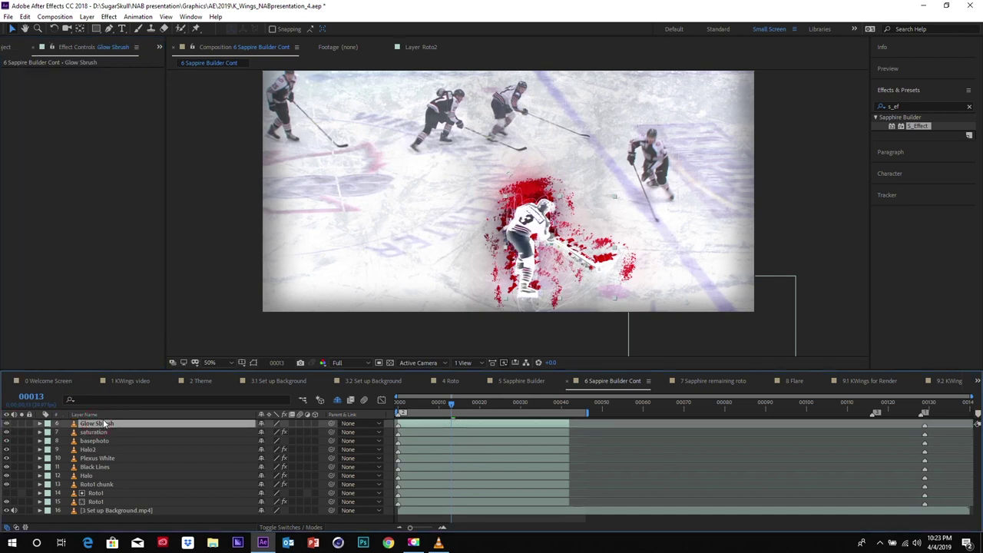
click(924, 106)
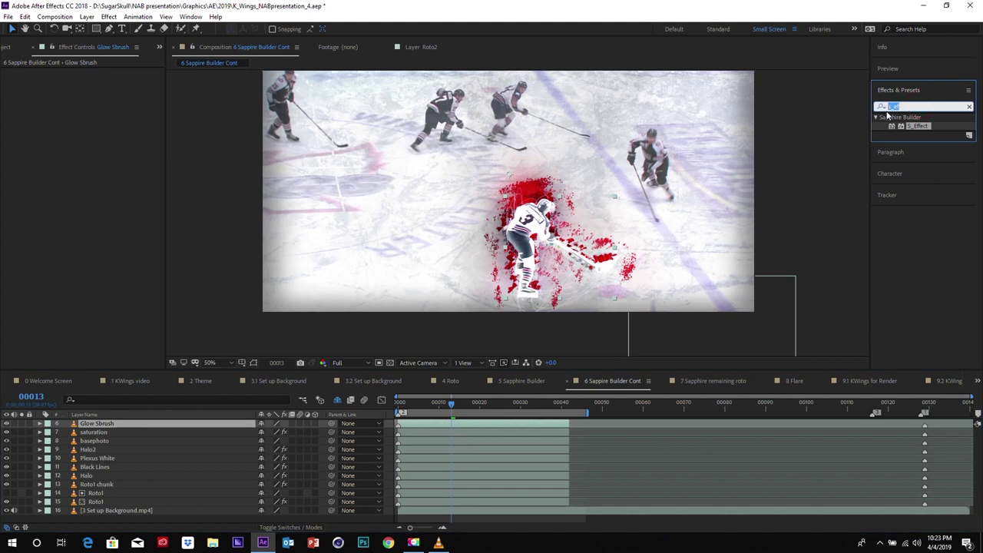
text(s_br)
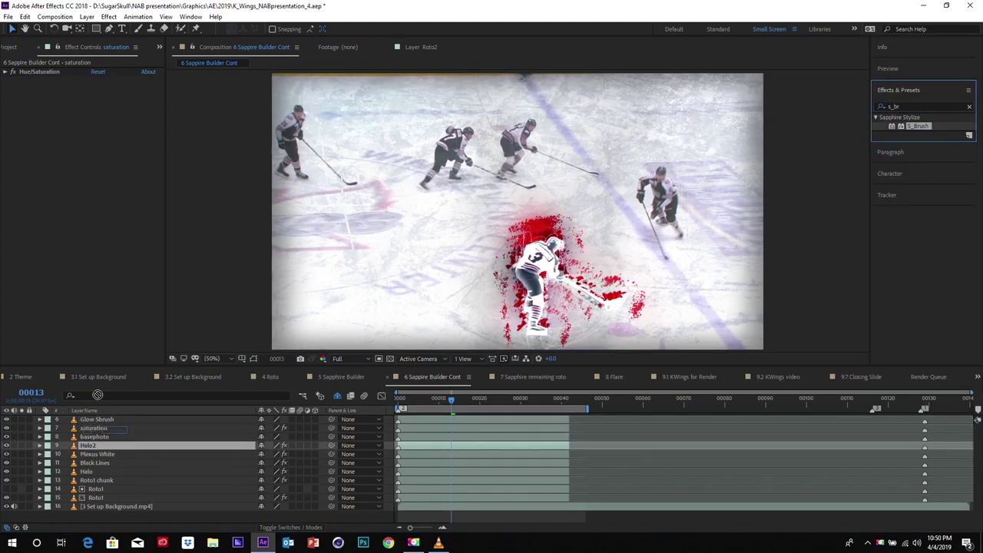
click(97, 419)
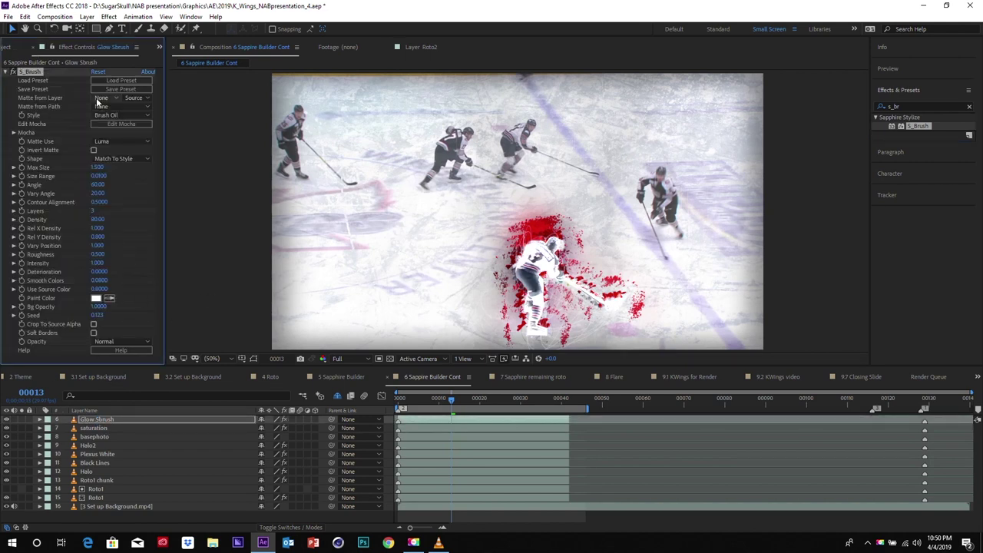
Step: Load the KWings Glow1 preset into the S_Brush effect on the Glow Sbrush layer
click(120, 80)
click(637, 299)
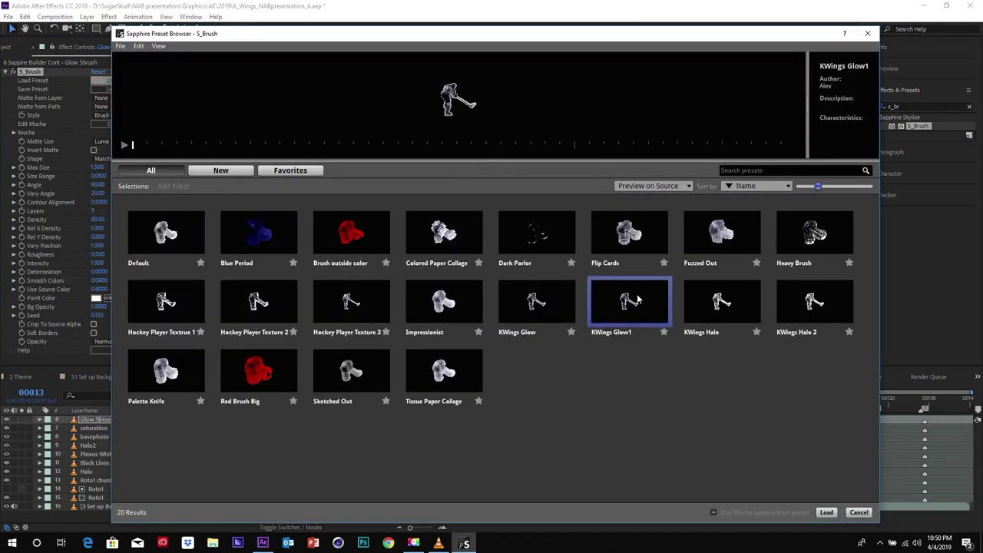
click(826, 512)
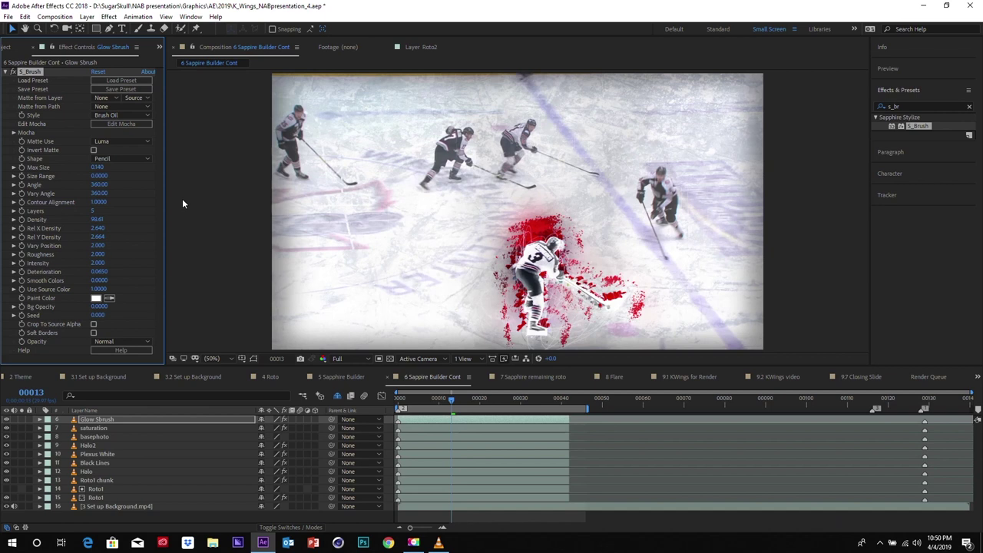
Step: Select the 6 Sappire Builder Cont.mp4 layer and play back the composition to review the finished look
click(298, 359)
key(ctrl+Up)
key(space)
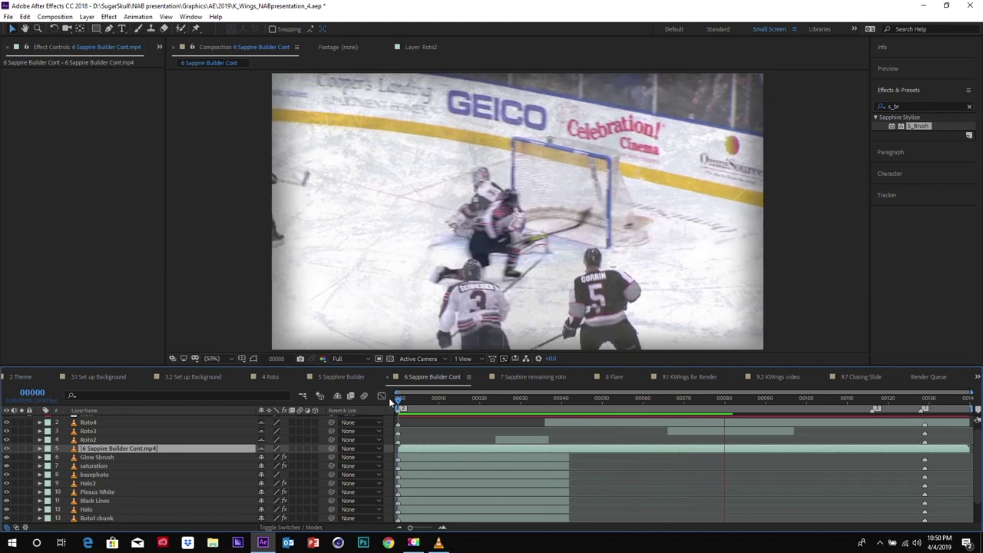
key(space)
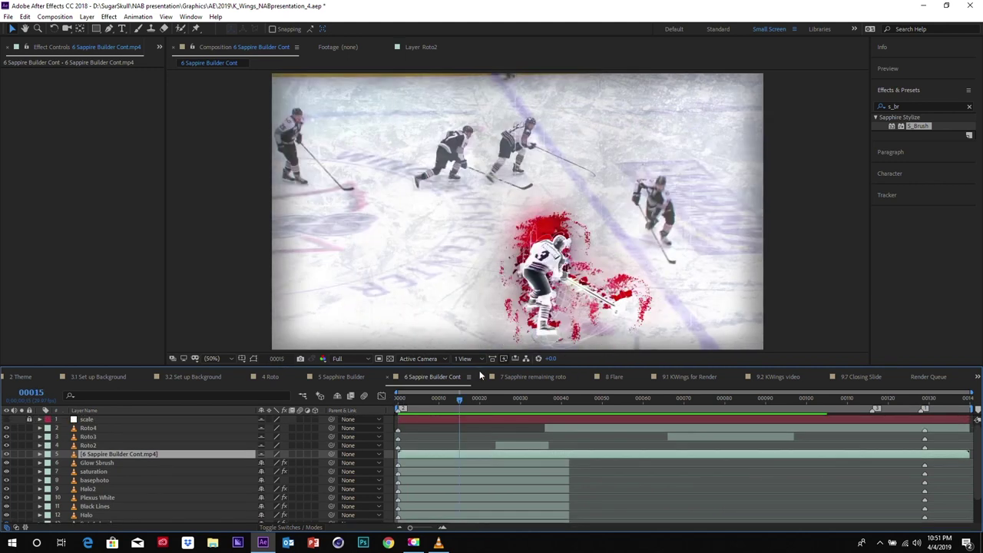
Step: Open the 7 Sapphire remaining roto composition and examine its full layer stack in an enlarged timeline
click(528, 375)
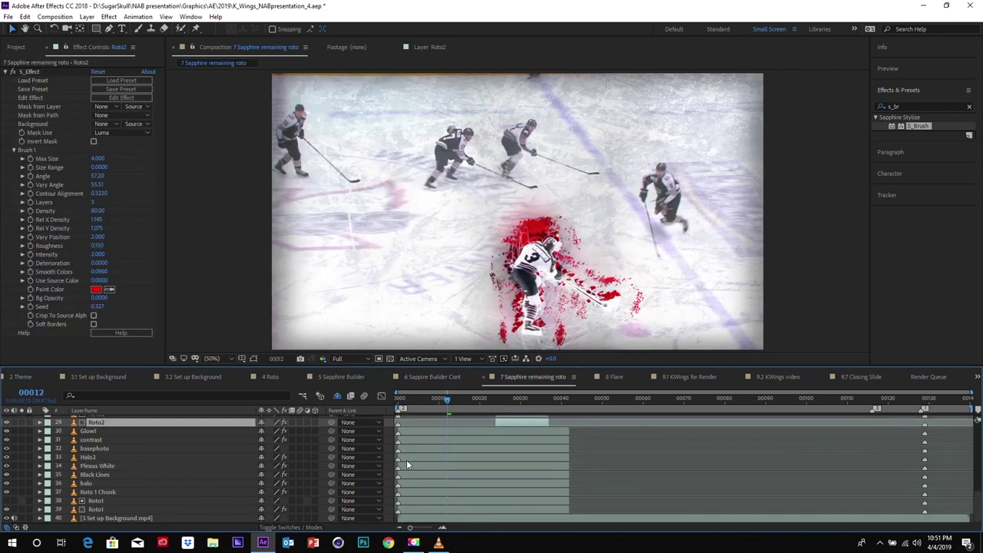
key(grave)
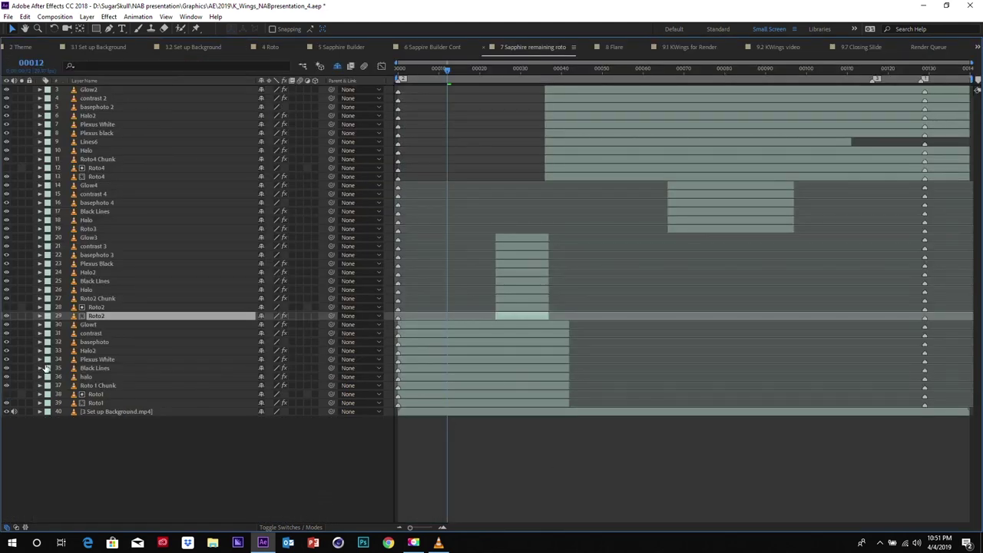
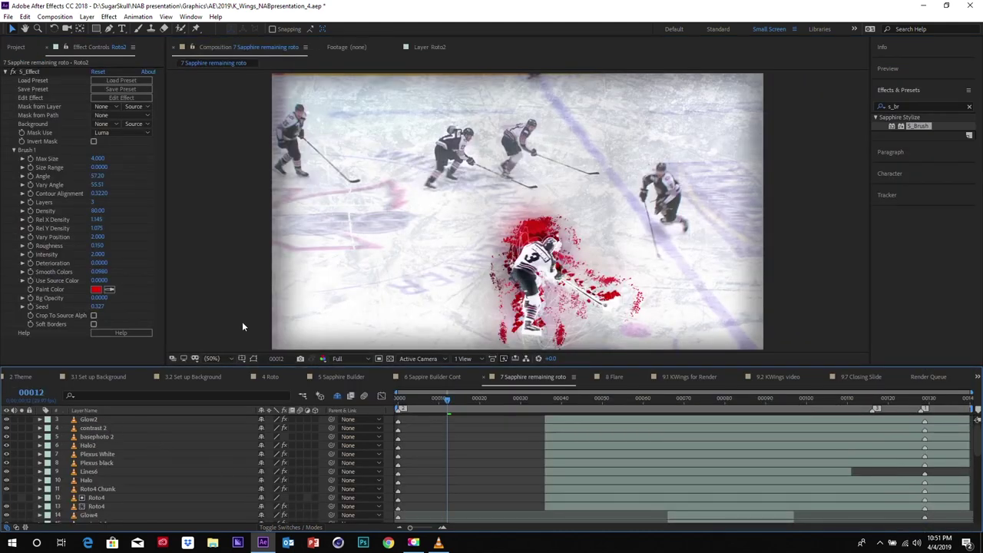
click(338, 396)
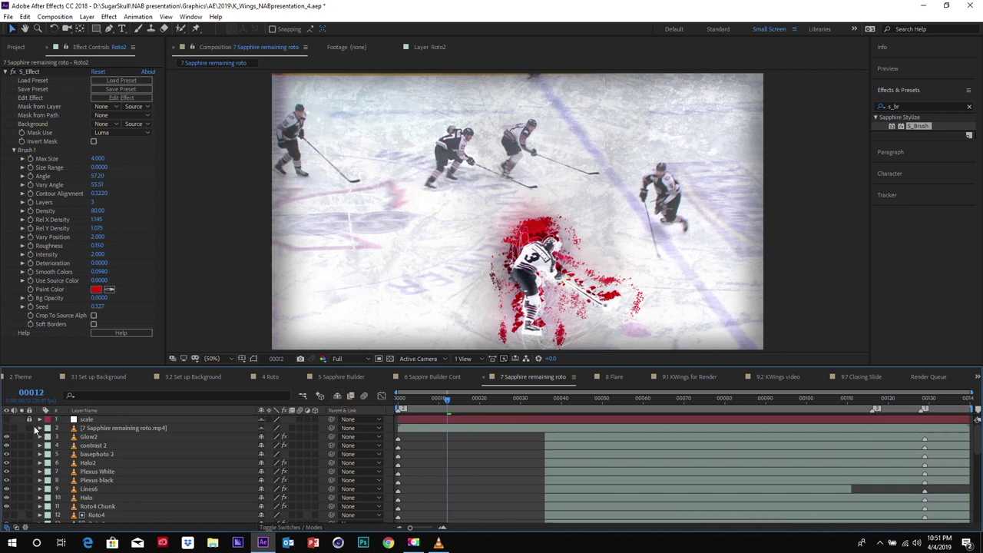
Step: Make the 7 Sapphire remaining roto.mp4 layer visible and play the composition from frame 0
click(431, 431)
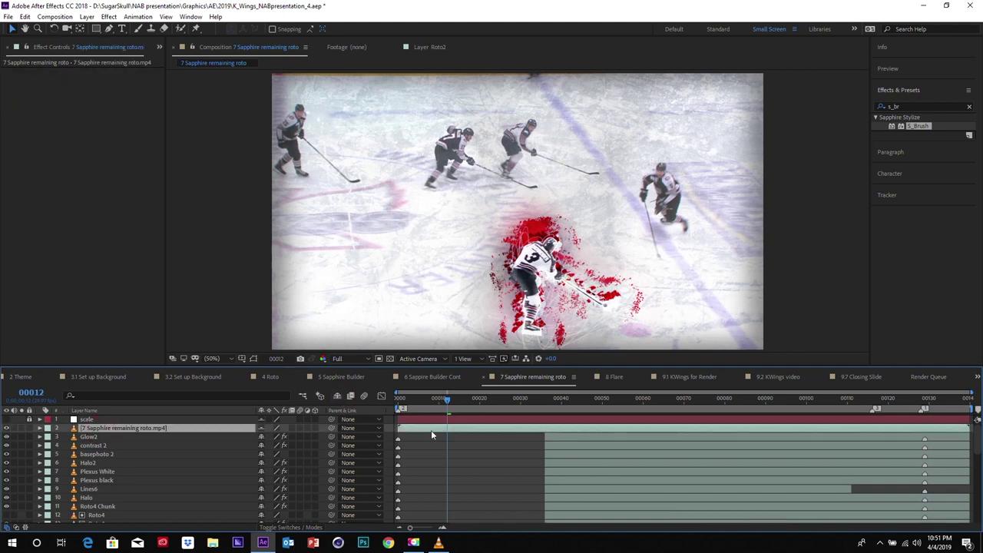
drag(443, 399, 398, 399)
key(space)
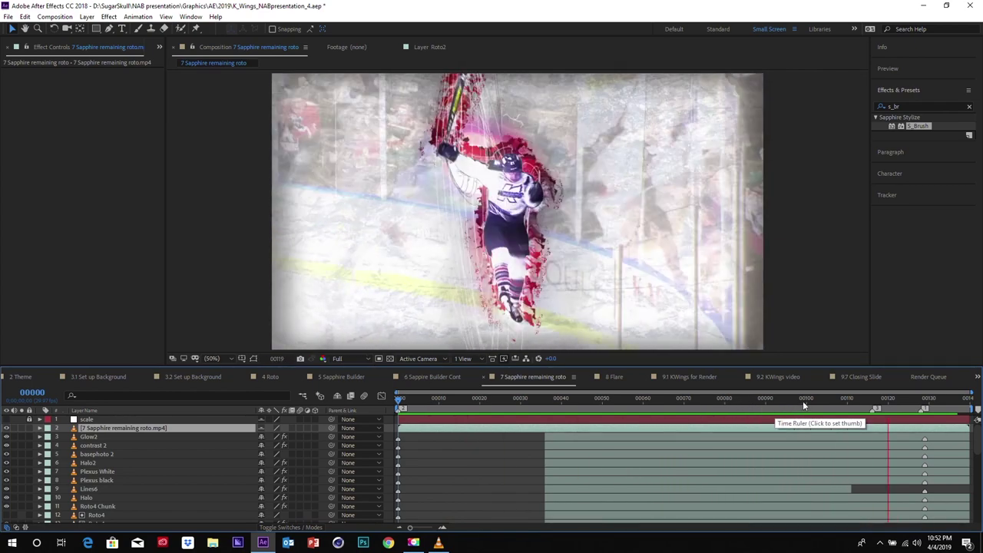
Step: Step between frames 115 and 116 to compare the celebrating player's look across them
drag(831, 411, 873, 417)
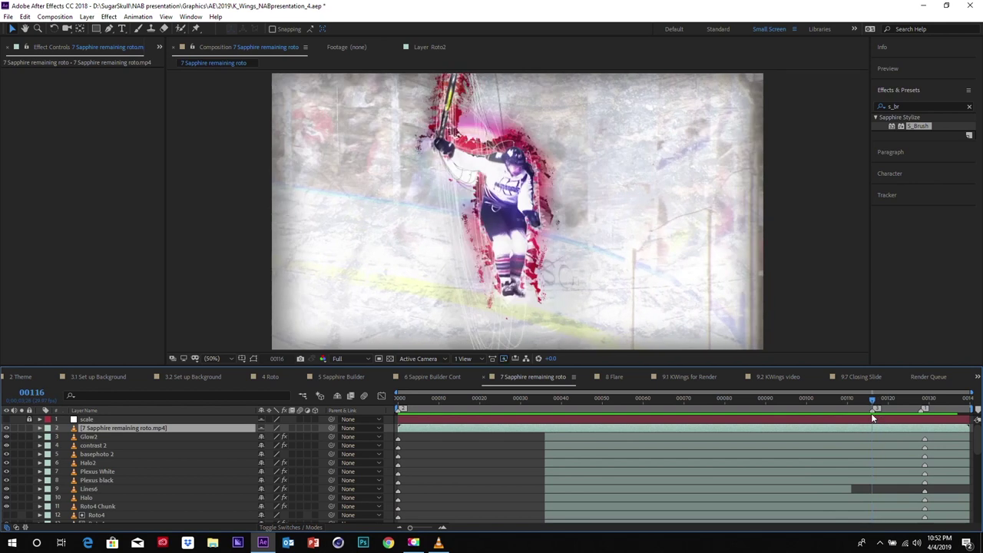
drag(871, 417, 870, 417)
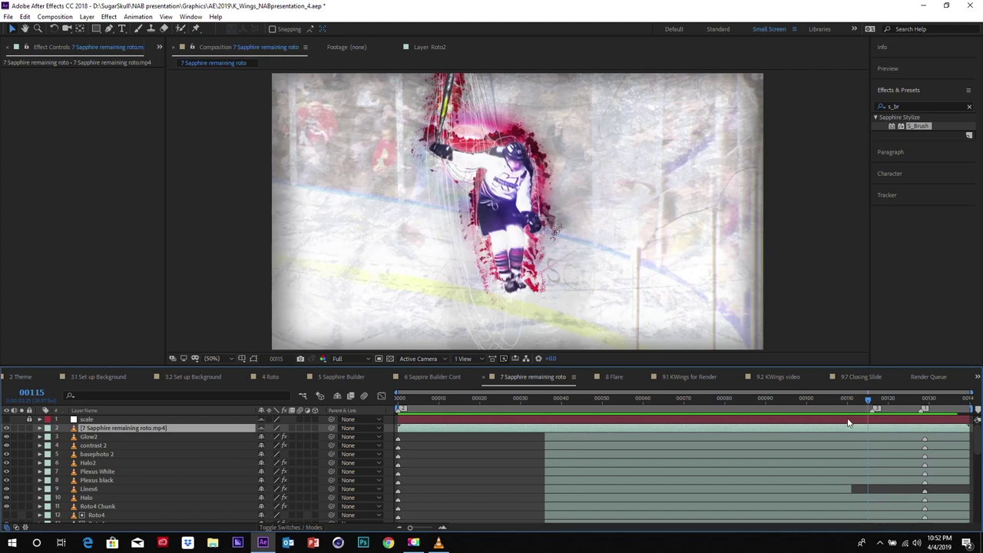
click(871, 399)
drag(871, 399, 868, 400)
Step: Open the 8 Flare composition and set the current time to frame 116
click(619, 376)
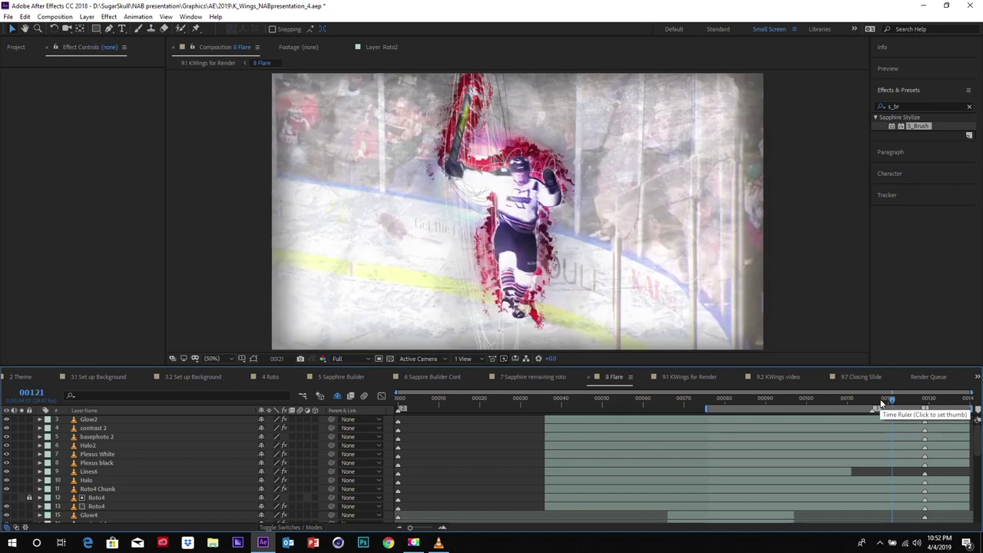
click(873, 399)
drag(872, 399, 869, 401)
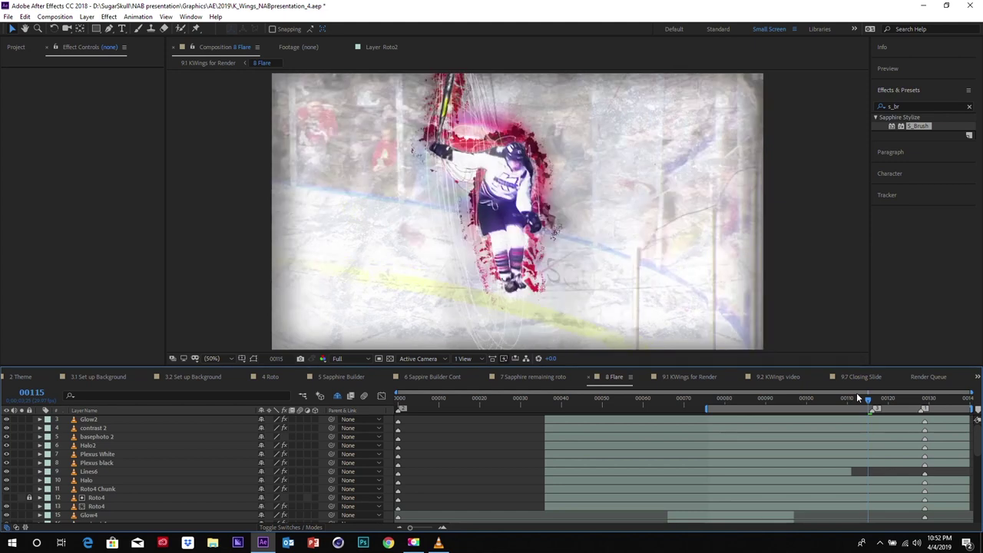
click(872, 399)
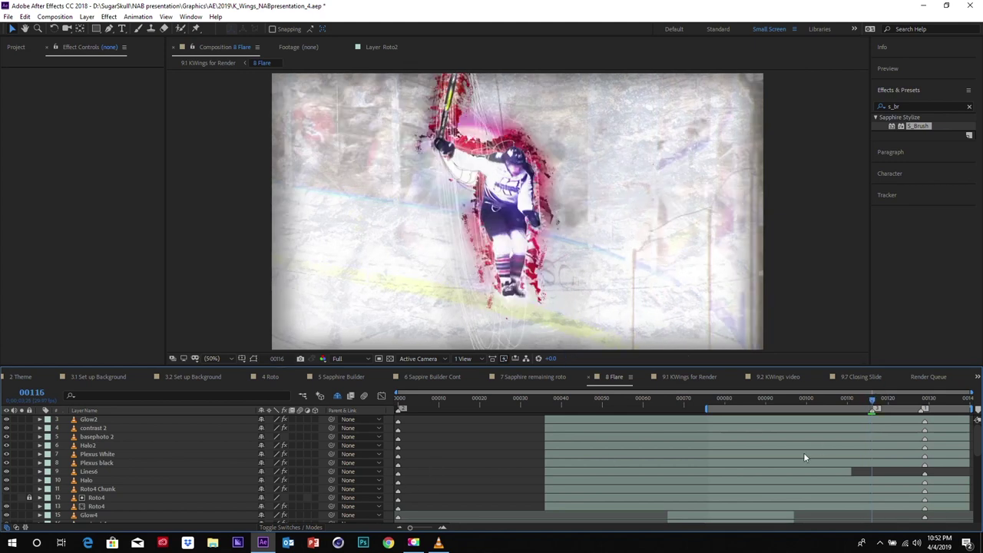
Step: Inspect the Glow4 layer's effects and animated mask properties, and collapse the layer
click(89, 515)
key(e)
key(m)
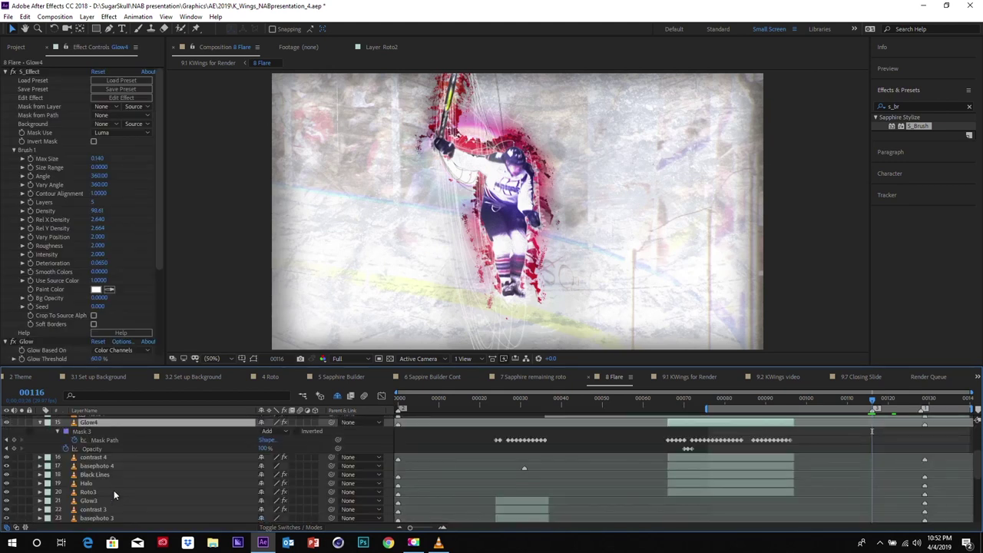
key(m)
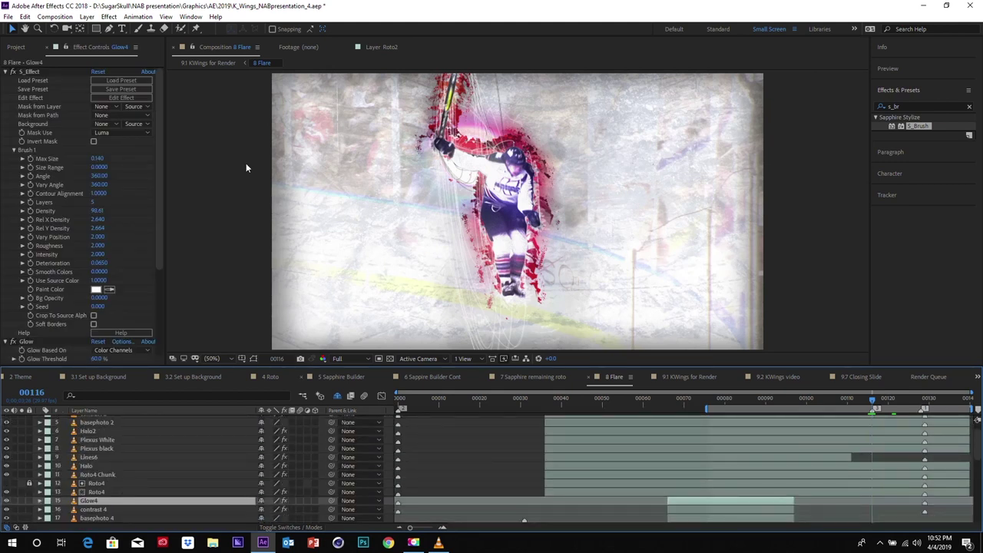
Step: Add a new adjustment layer and place it directly above the Glow4 layer
click(87, 17)
mouse_move(96, 29)
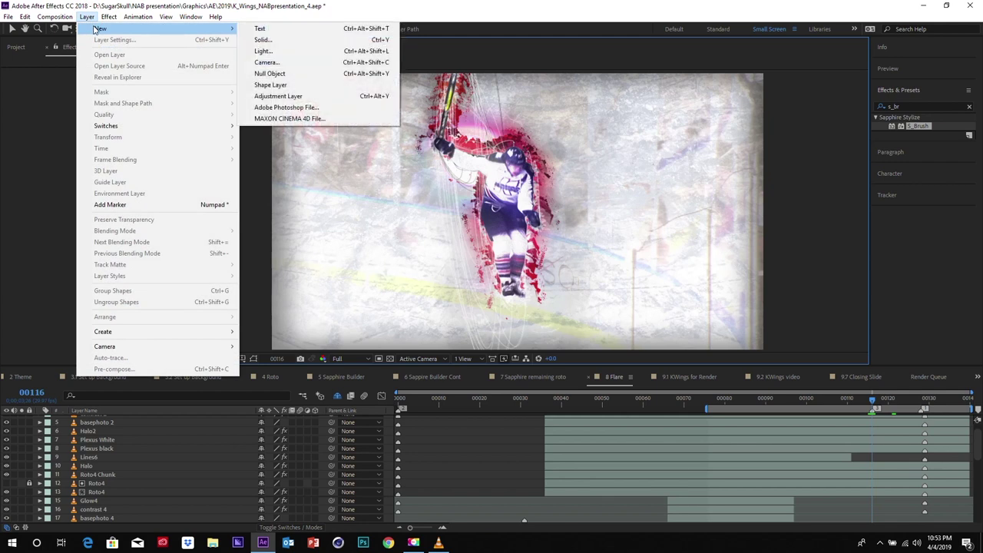
click(278, 96)
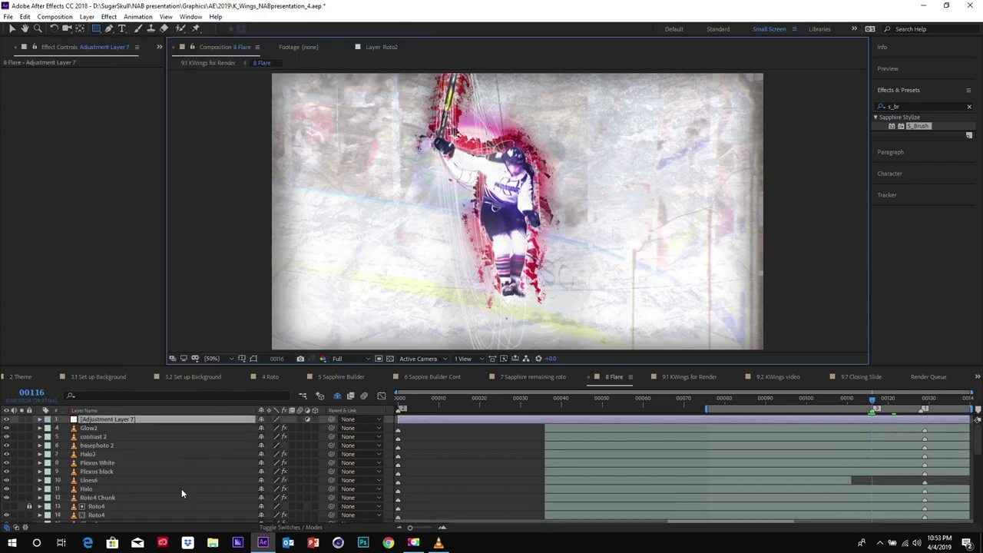
scroll(185, 496, down, 2)
scroll(183, 491, up, 3)
drag(132, 420, 154, 438)
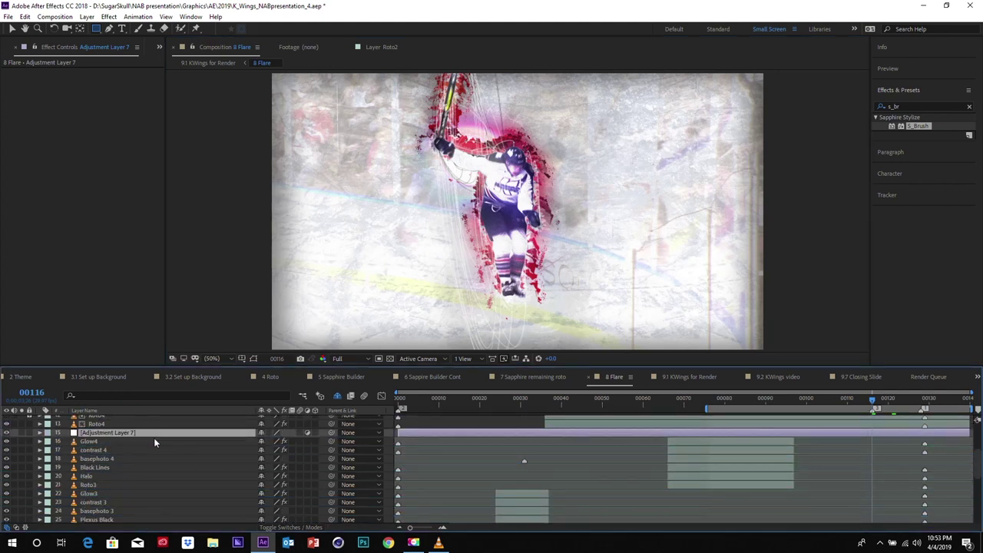
Step: Rename the new adjustment layer as Flare
key(Return)
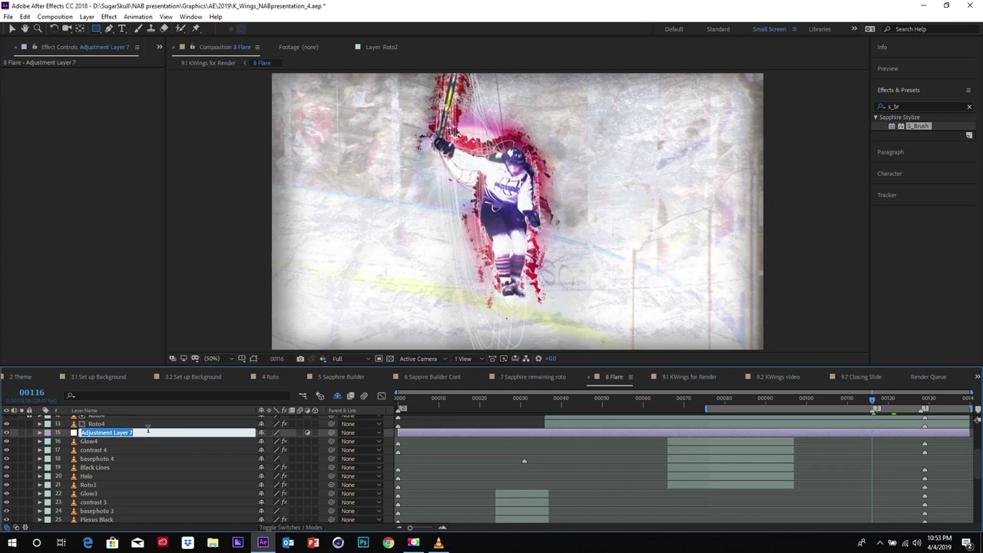
click(131, 433)
key(BackSpace)
key(BackSpace)
key(BackSpace)
key(BackSpace)
key(BackSpace)
key(BackSpace)
key(BackSpace)
key(BackSpace)
key(BackSpace)
key(BackSpace)
key(BackSpace)
key(BackSpace)
key(BackSpace)
key(BackSpace)
key(BackSpace)
key(BackSpace)
key(BackSpace)
key(BackSpace)
text(Flare)
key(Return)
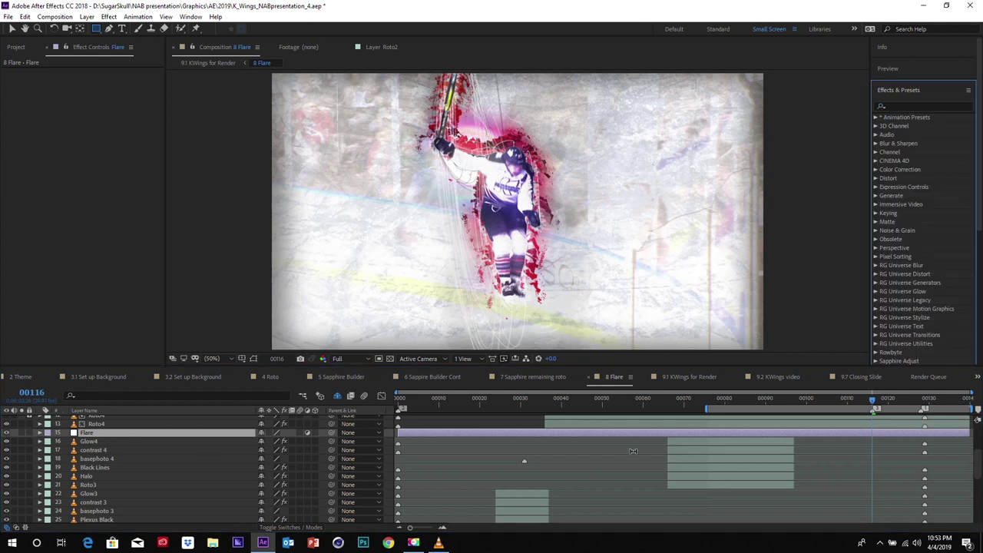
Step: Find the Sapphire S_LensFlare effect and apply it to the Flare layer
click(906, 106)
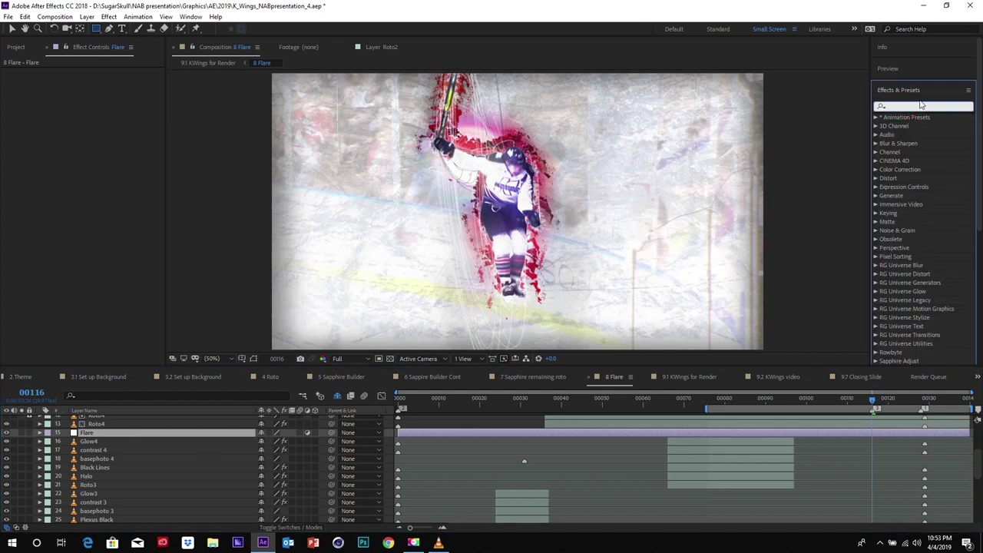
text(s_)
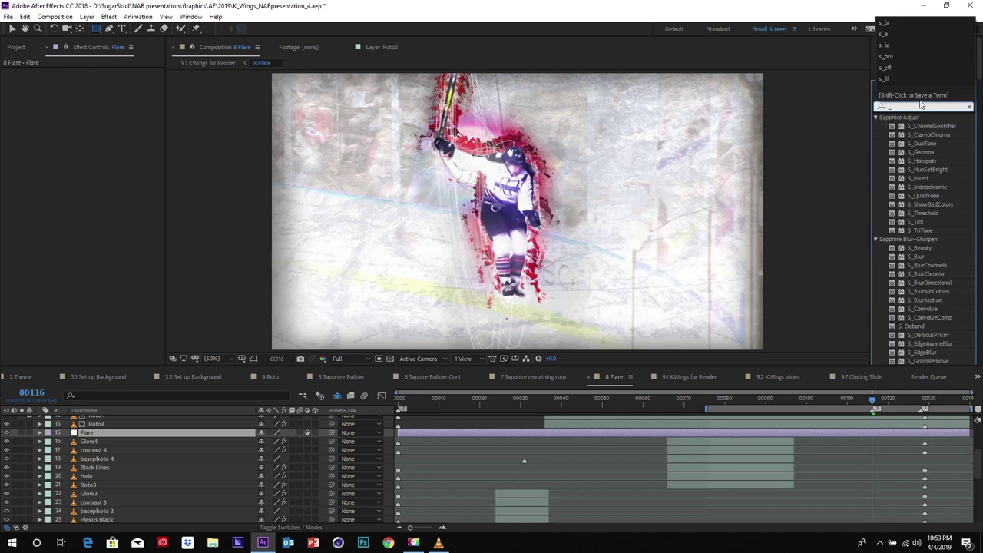
text(len)
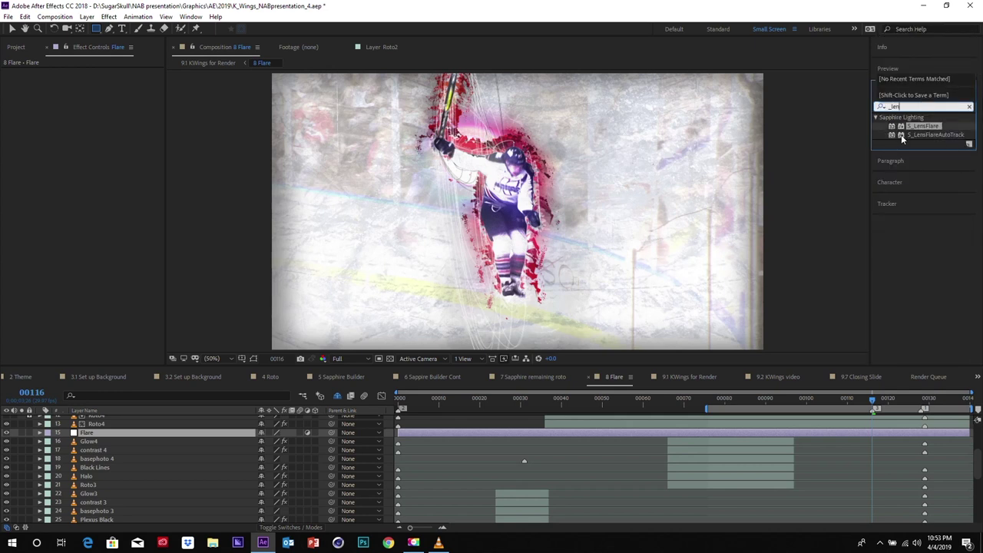
drag(903, 126, 89, 202)
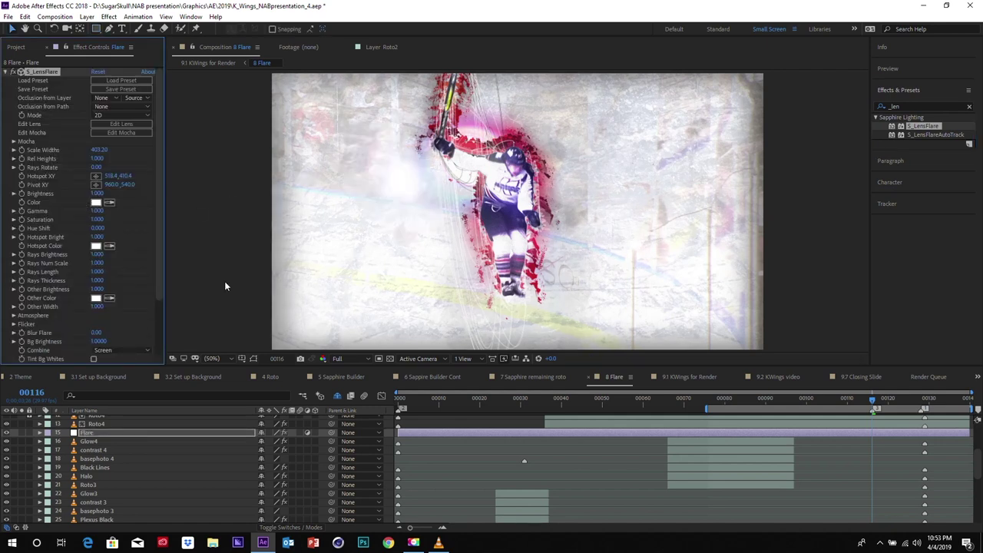
Step: Solo the Flare layer to examine the default lens flare on its own, and turn solo off again
click(29, 433)
click(22, 433)
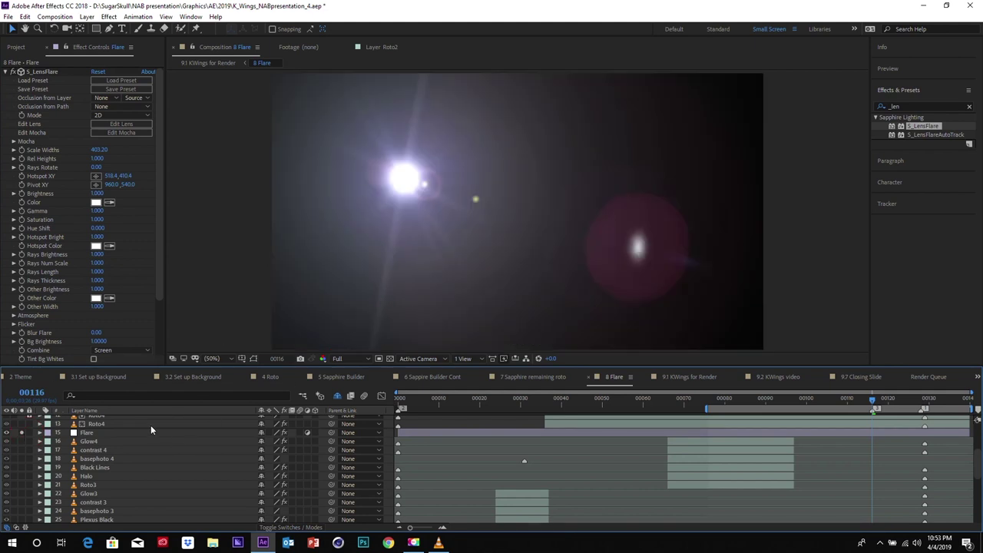
click(22, 433)
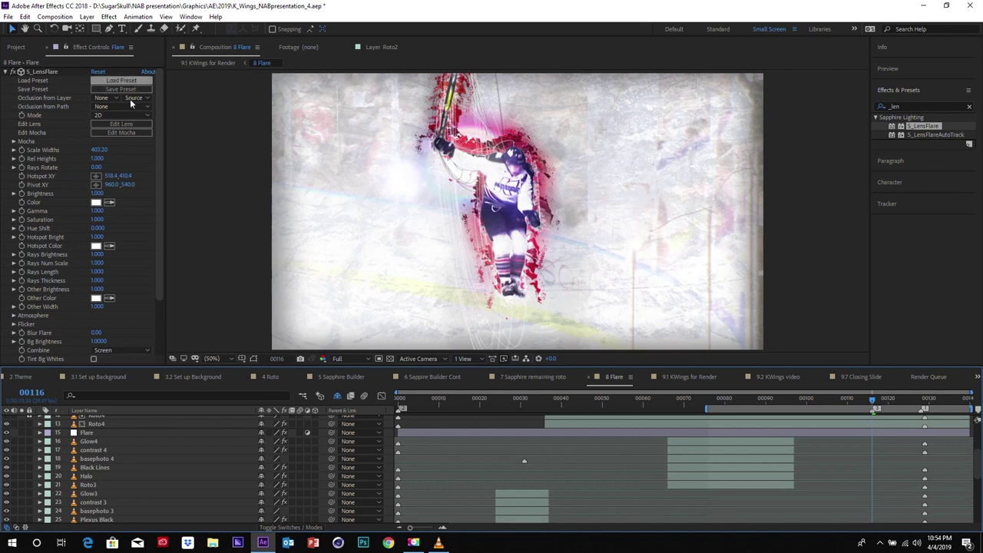
Step: Edit the lens in Sapphire Flare Designer, loading the Auror 3 preset and hiding the preview background
click(138, 125)
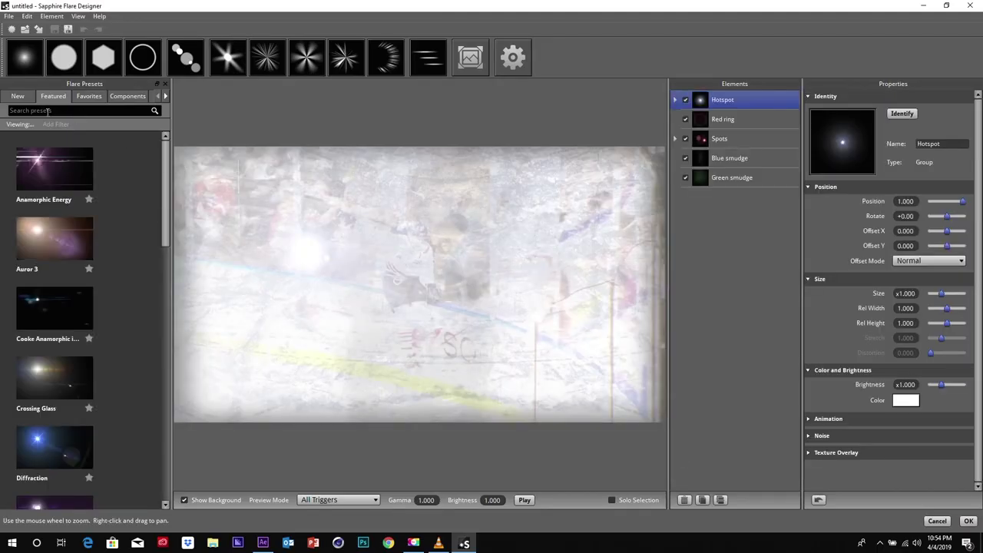
click(56, 231)
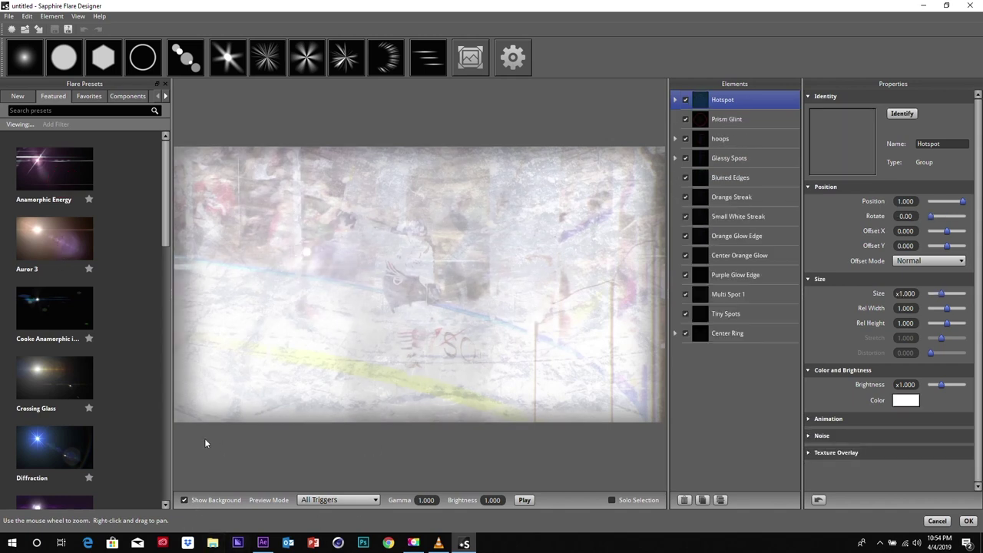
click(184, 500)
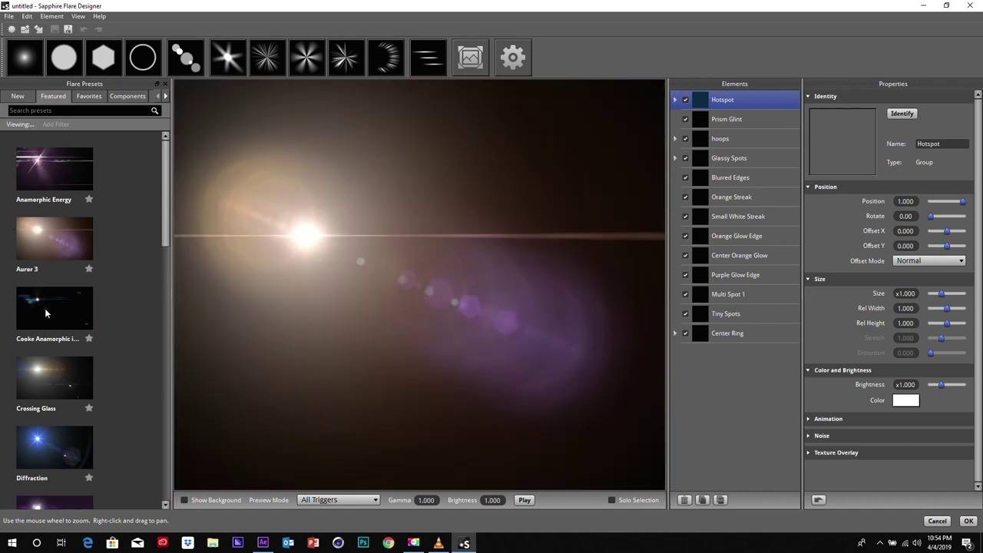
Step: Try the Cooke Anamorphic, Crossing Glass and Diffraction flare presets, and leave the Flare Designer without keeping any of them
click(56, 313)
click(56, 375)
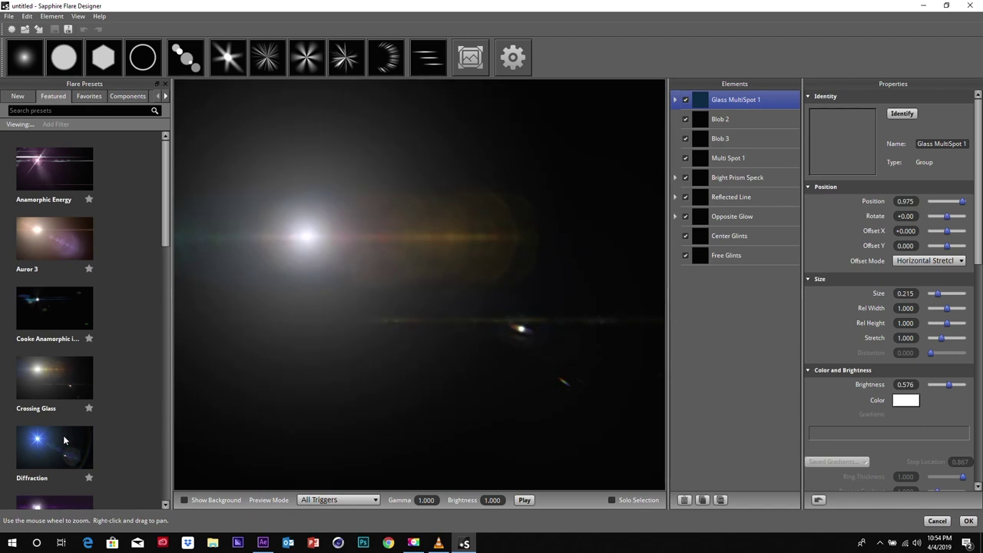
click(65, 440)
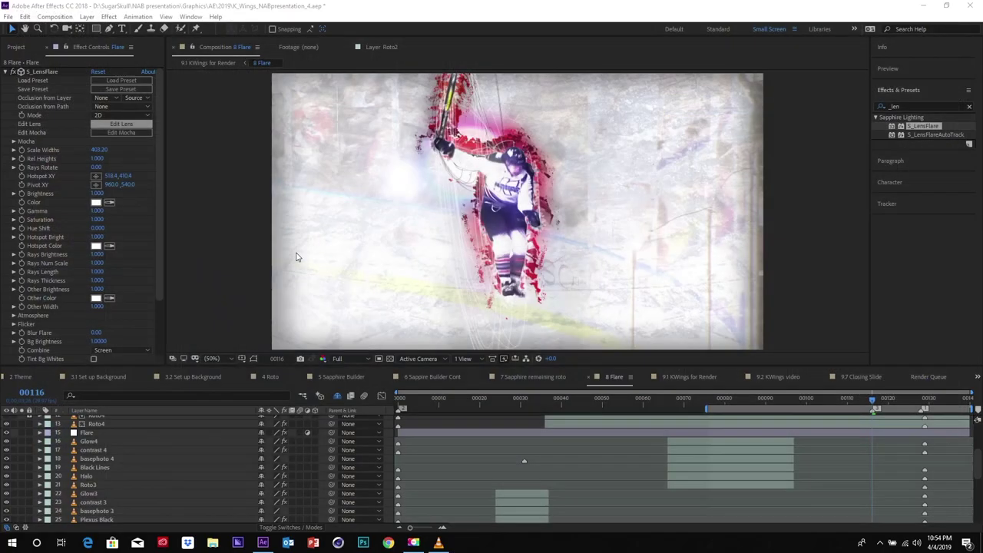
click(937, 521)
Step: Search the S_LensFlare presets for kw and load the KWings LensFlare preset on the Flare layer
click(121, 80)
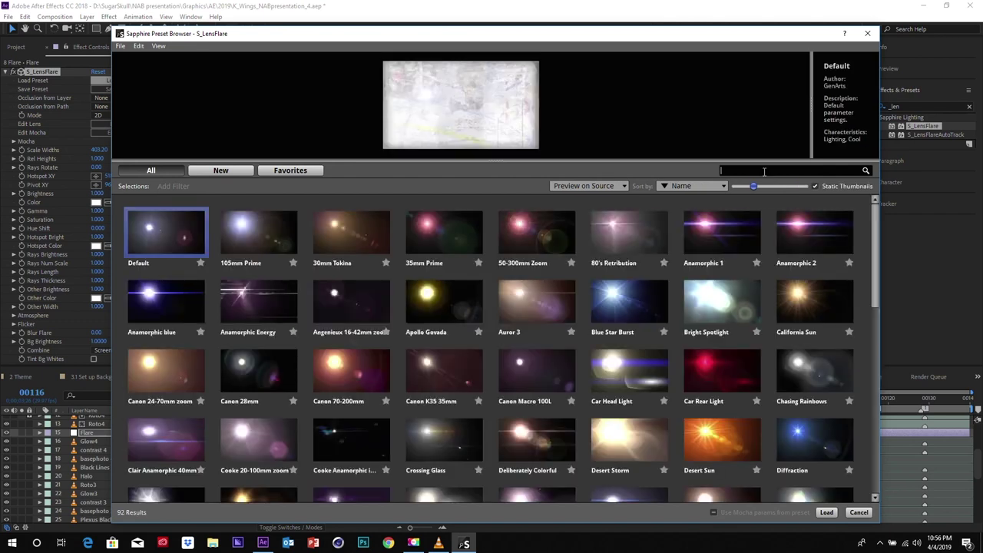
text(kw)
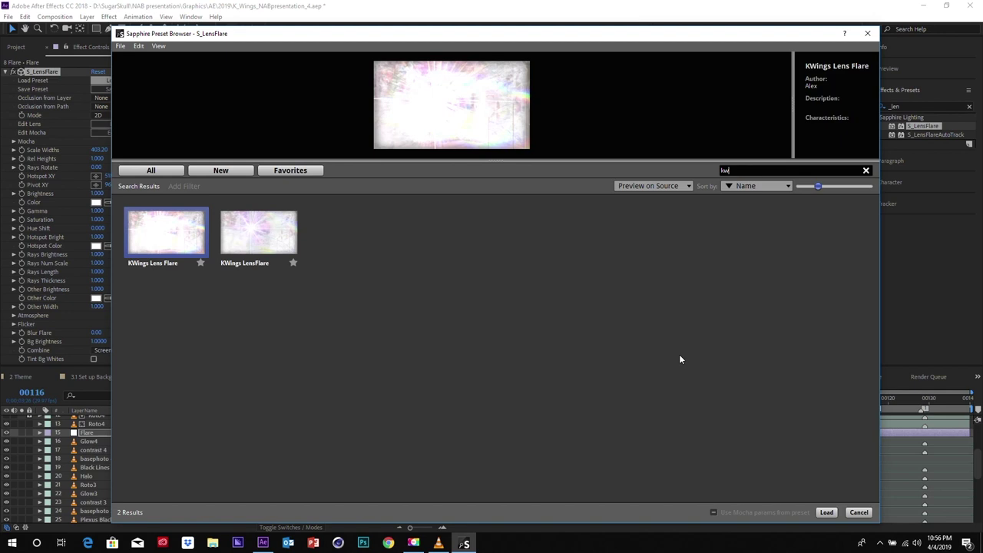
click(245, 242)
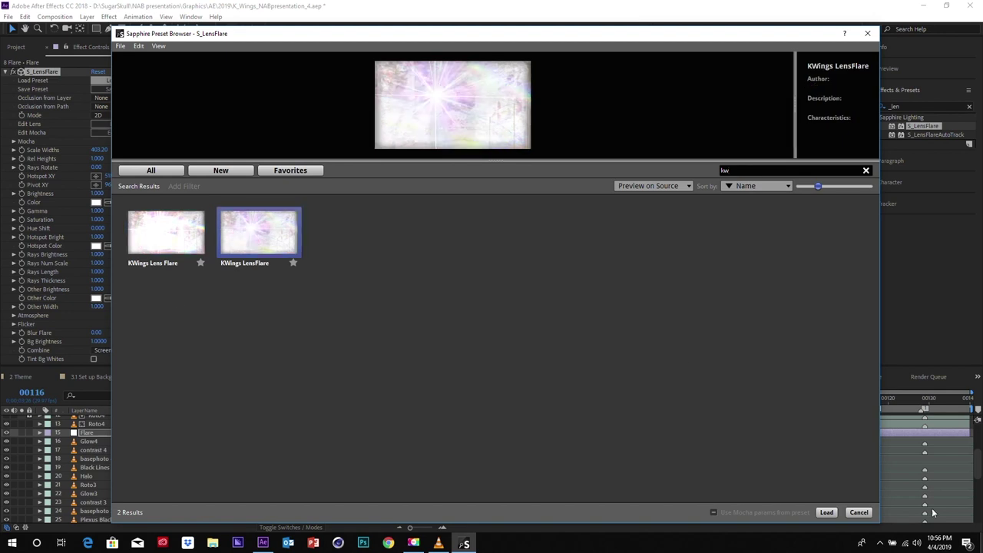
click(819, 512)
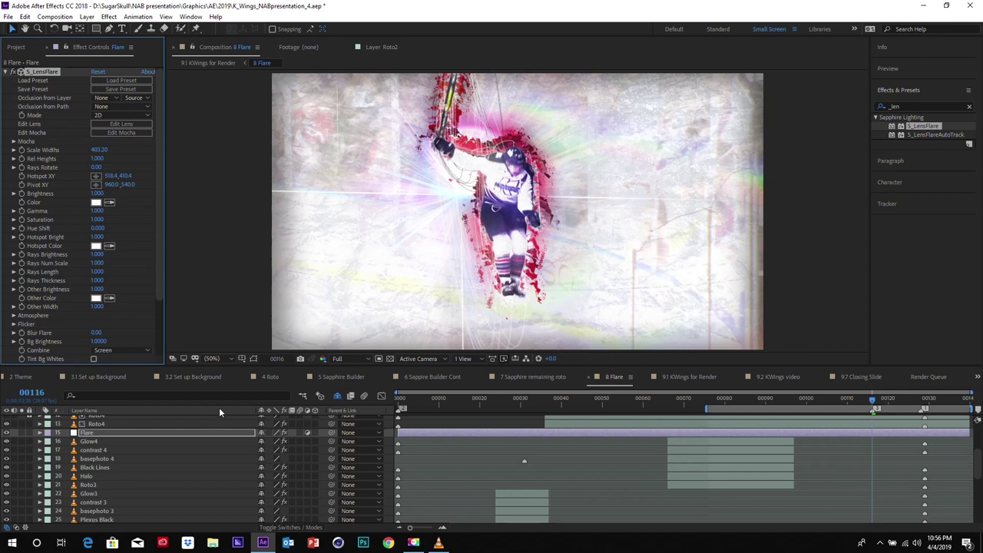
Step: Reveal the hidden Flare layer with keyframed brightness, enable its S_LensFlare in place of the newer flare, and expand the effect's settings
click(340, 397)
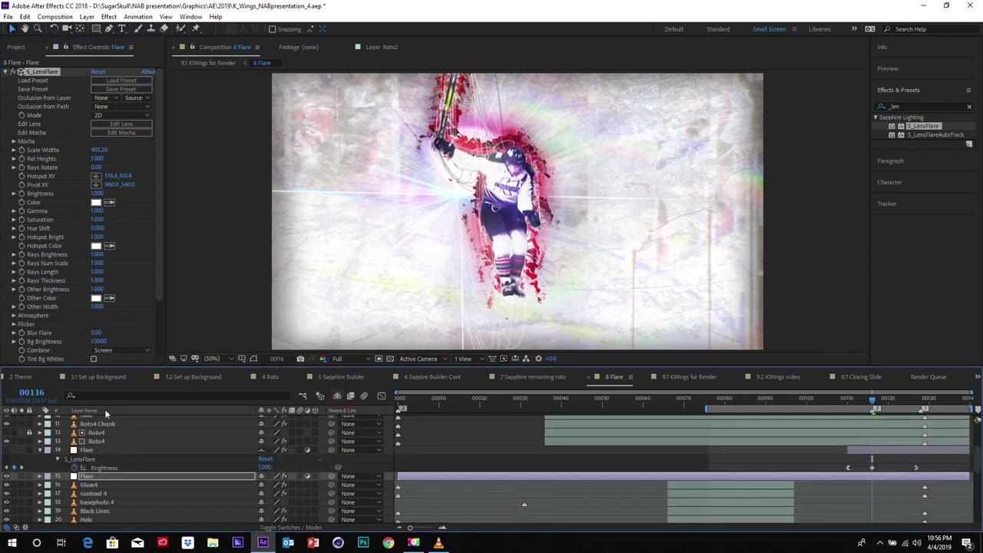
click(93, 452)
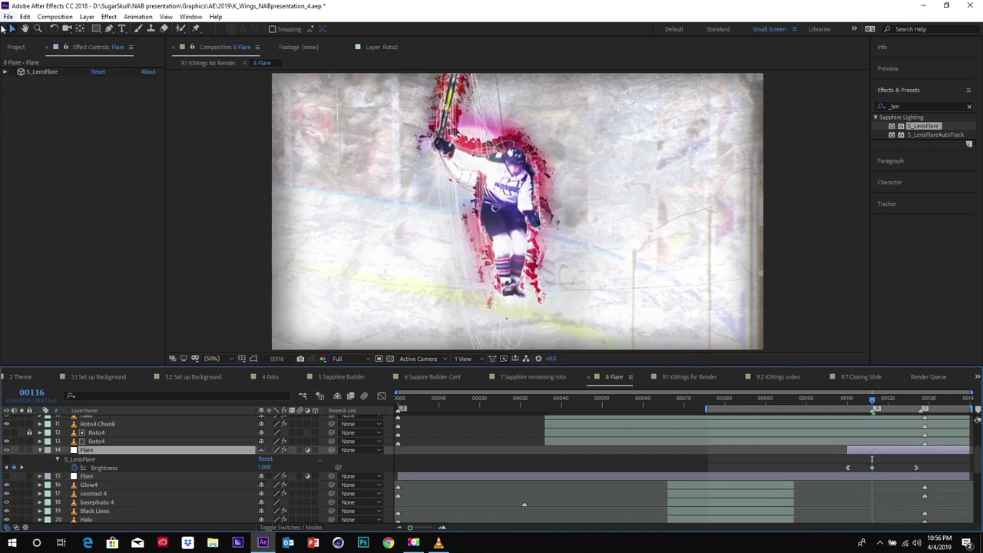
click(12, 71)
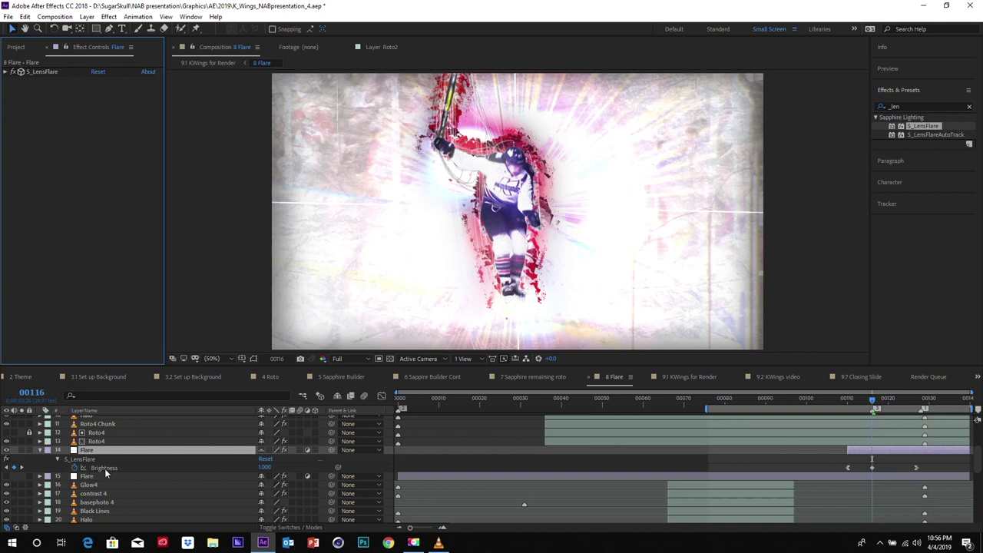
click(5, 72)
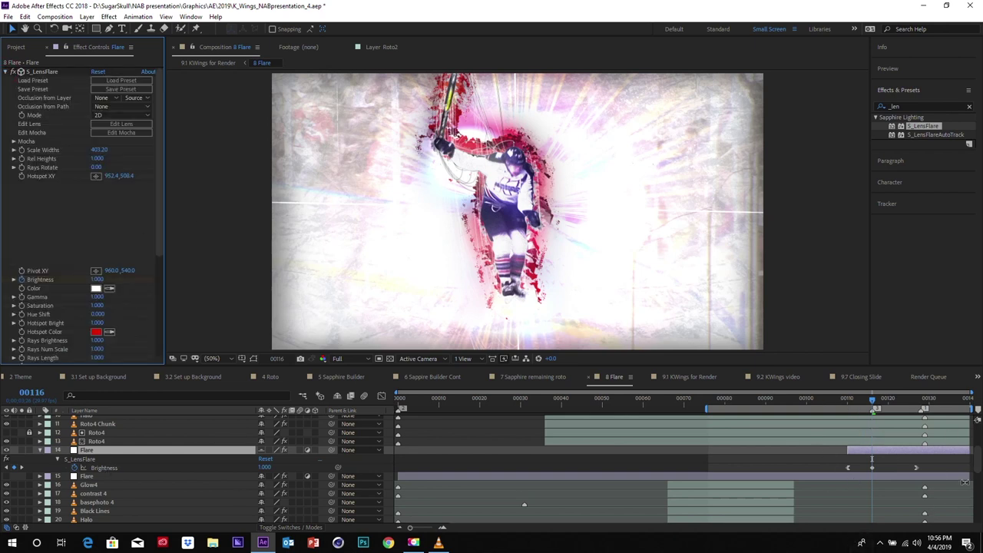
Step: Review the 8 Flare composition at frame 89
scroll(930, 472, up, 5)
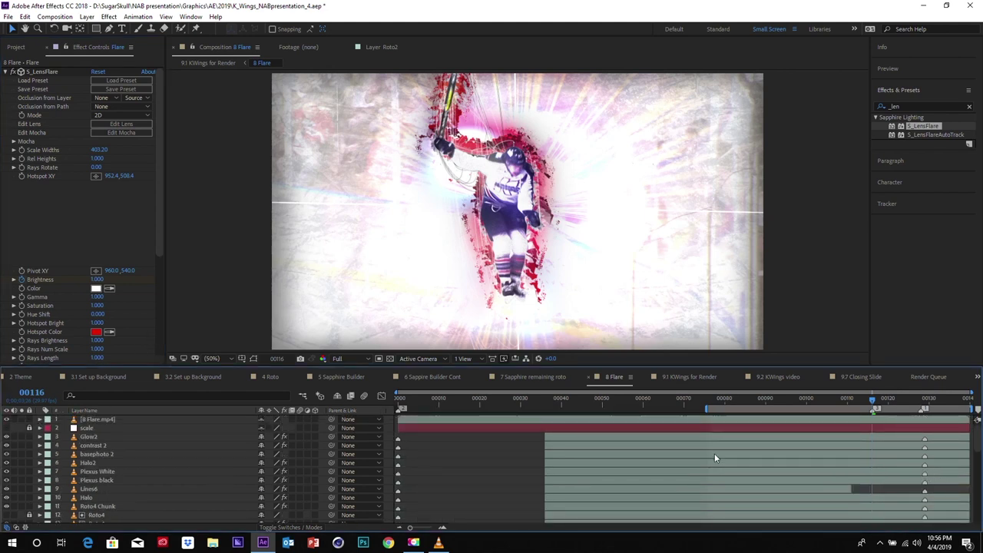
click(765, 400)
click(763, 399)
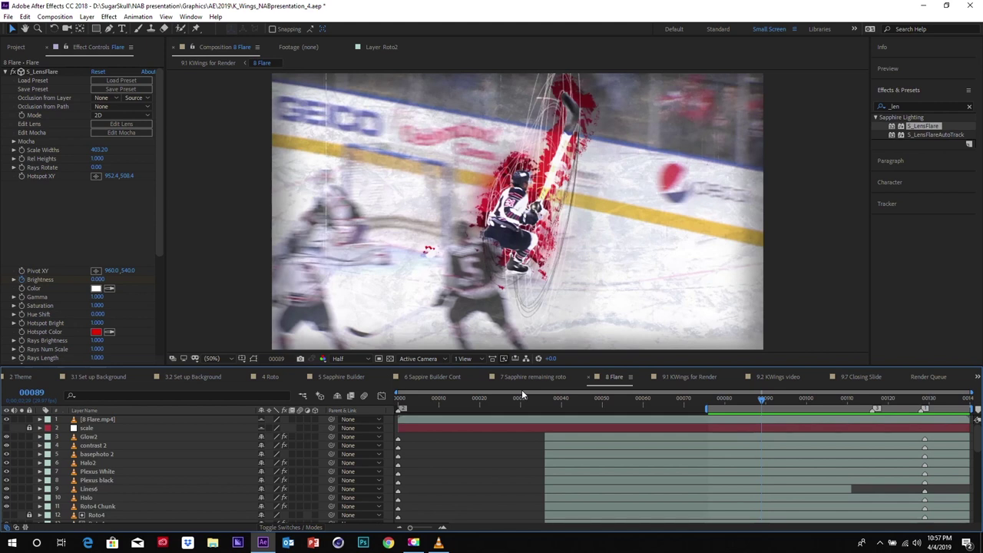
Step: Open the 9.1 KWings for Render composition, select the 8 Flare layer and go to frame 22
click(303, 396)
click(240, 393)
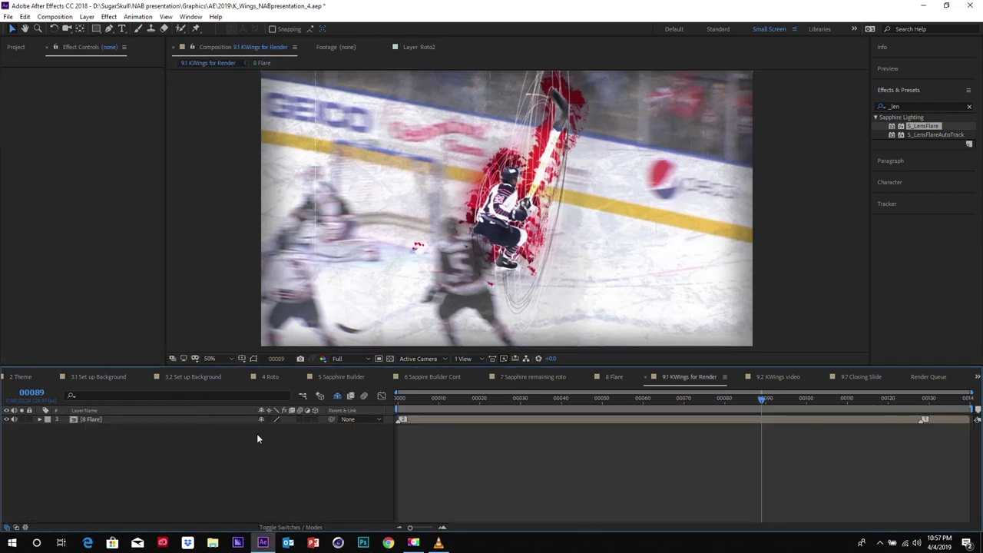
click(139, 422)
drag(532, 406, 491, 403)
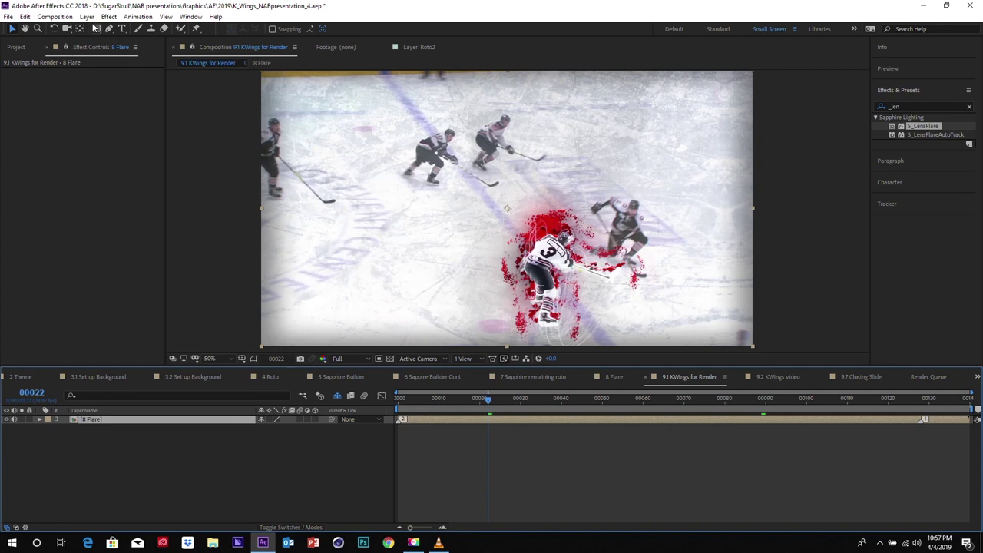
Step: Add an adjustment layer above the 8 Flare layer and rename it saturation
click(87, 16)
mouse_move(123, 28)
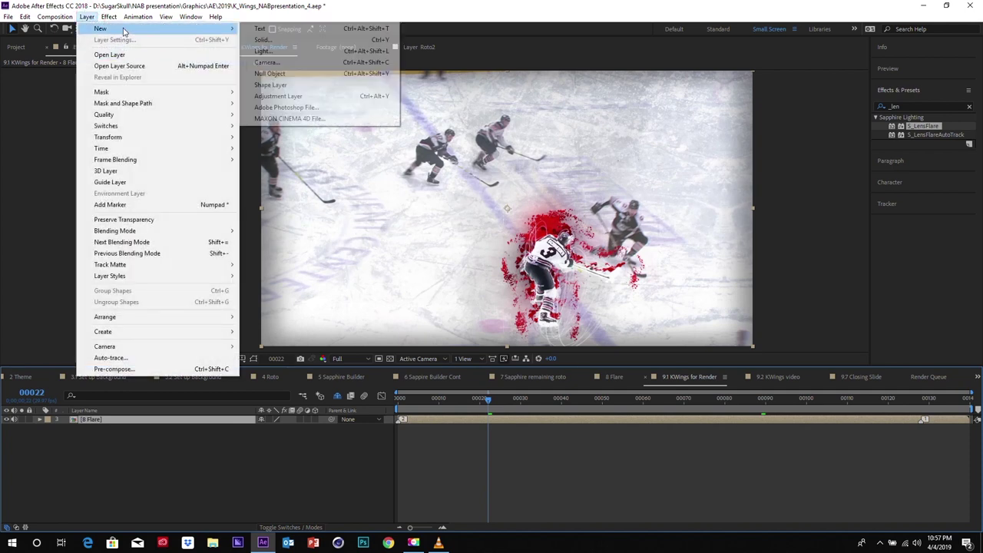
click(361, 97)
key(Return)
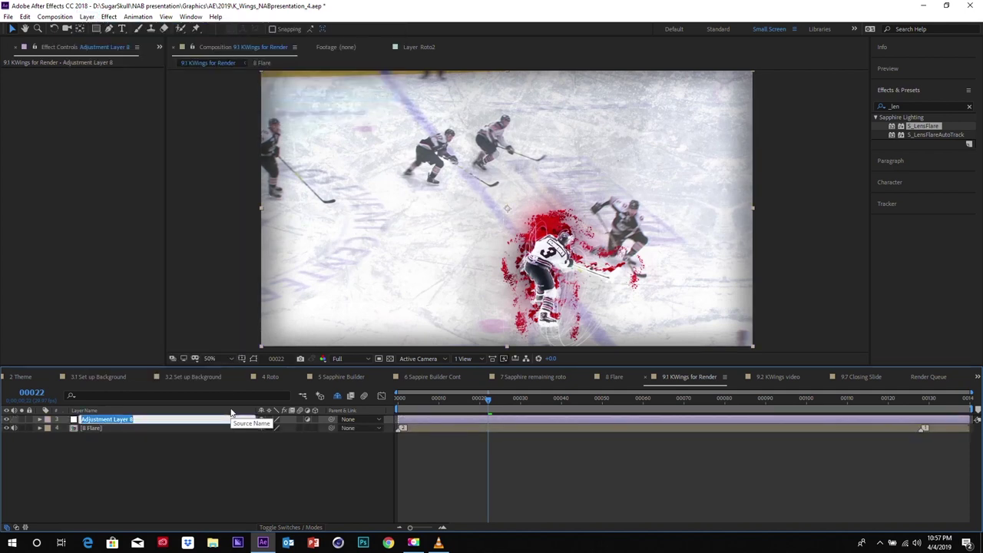
text(S)
key(Return)
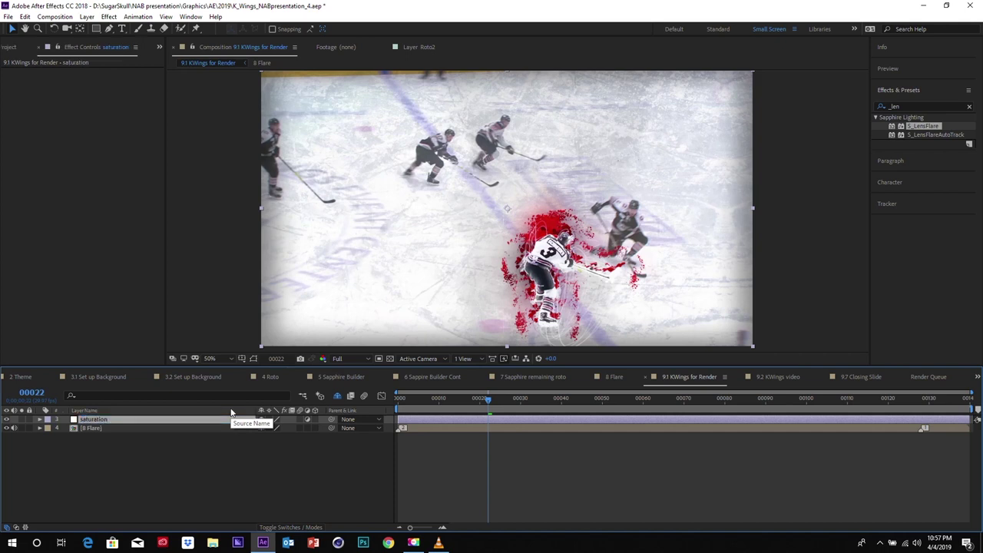
Step: Apply the Hue/Saturation effect to the saturation layer and set its Master Saturation to 25
click(882, 108)
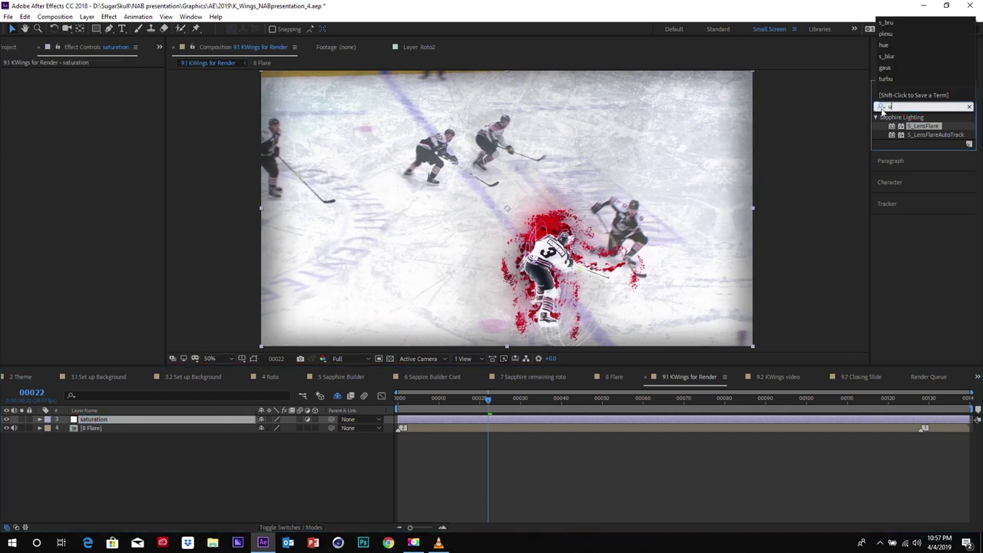
text(hue)
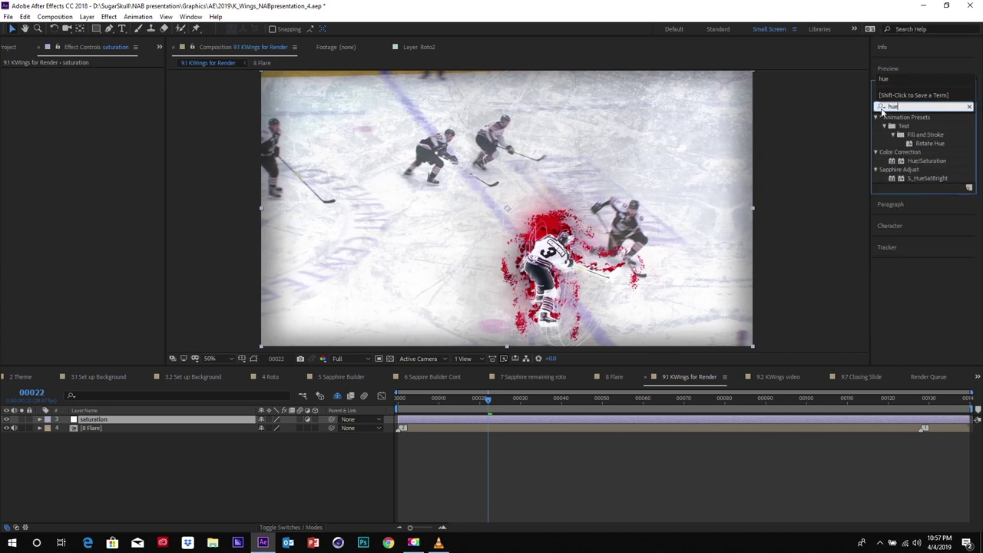
drag(920, 162, 190, 426)
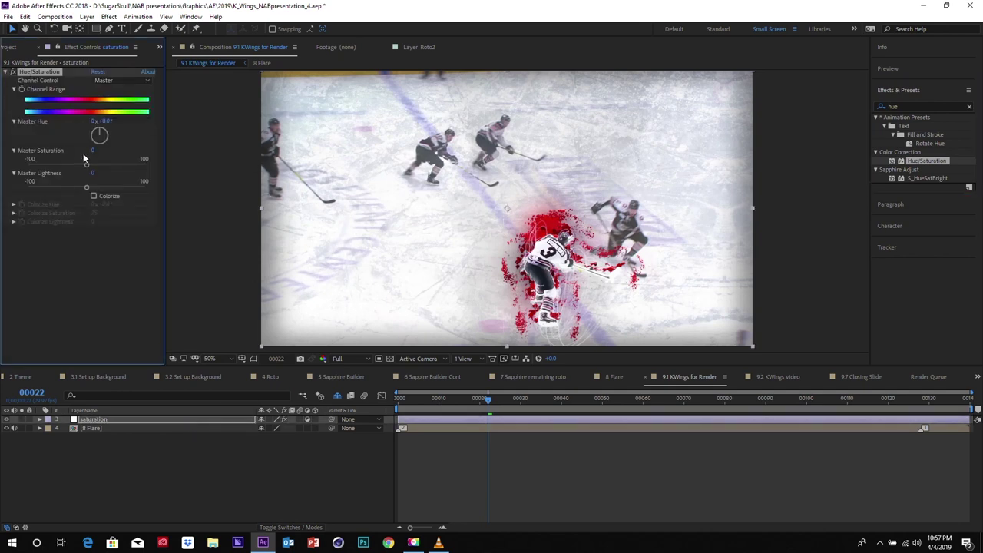
click(93, 151)
key(Return)
Step: Add another adjustment layer above the saturation layer and rename it WarpChroma
click(117, 420)
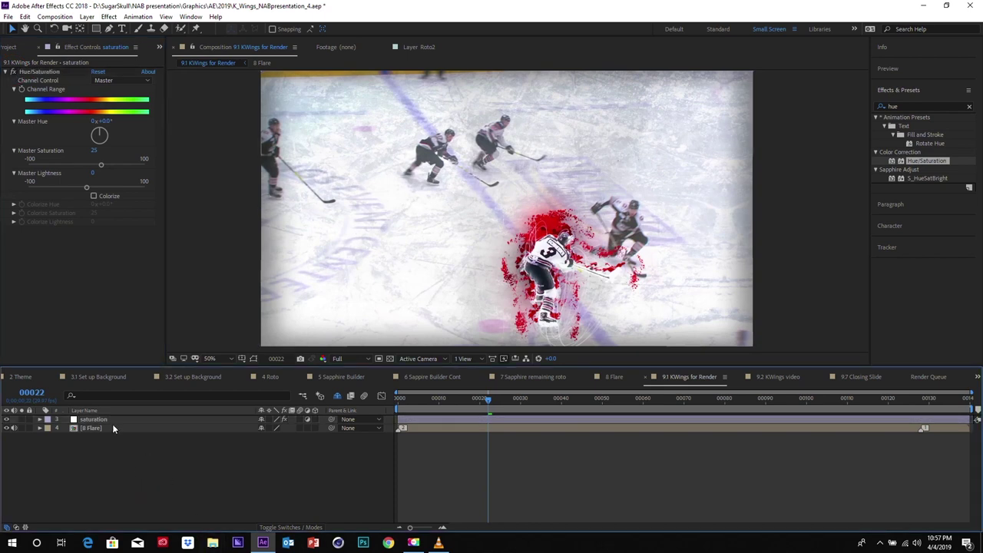
click(87, 16)
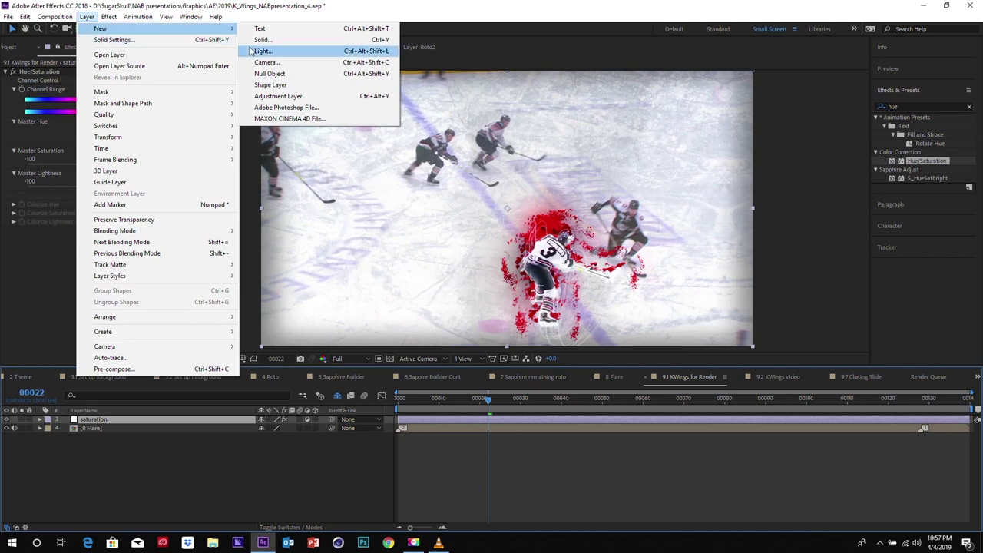
click(286, 97)
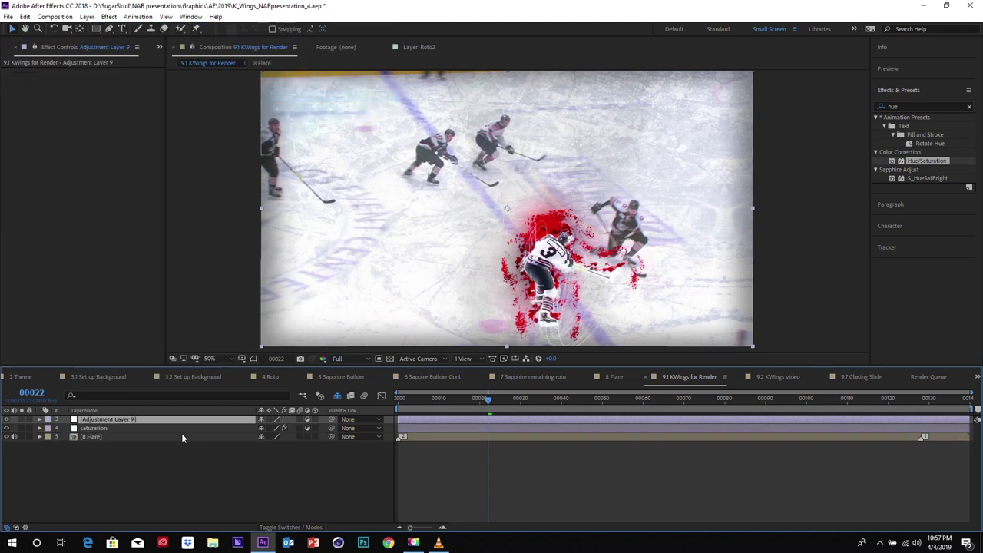
key(Return)
text(We)
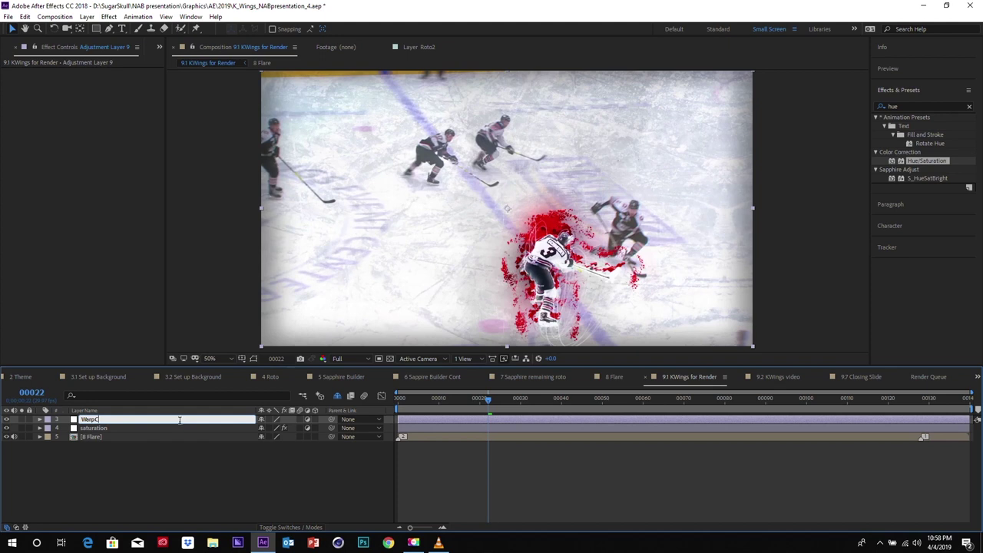
text(rpChroma)
key(Return)
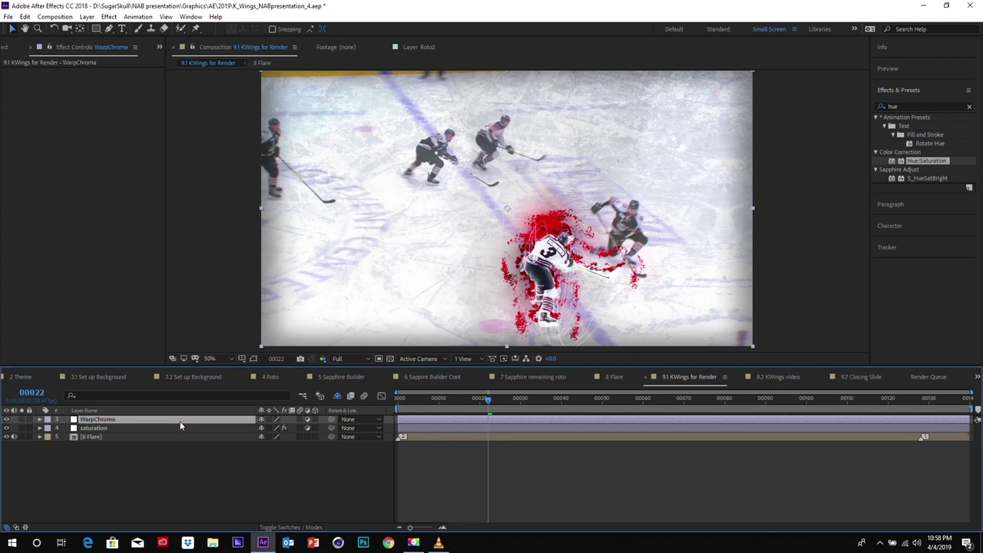
Step: Find the Sapphire S_WarpChroma effect and apply it to the WarpChroma layer
click(922, 106)
text(c)
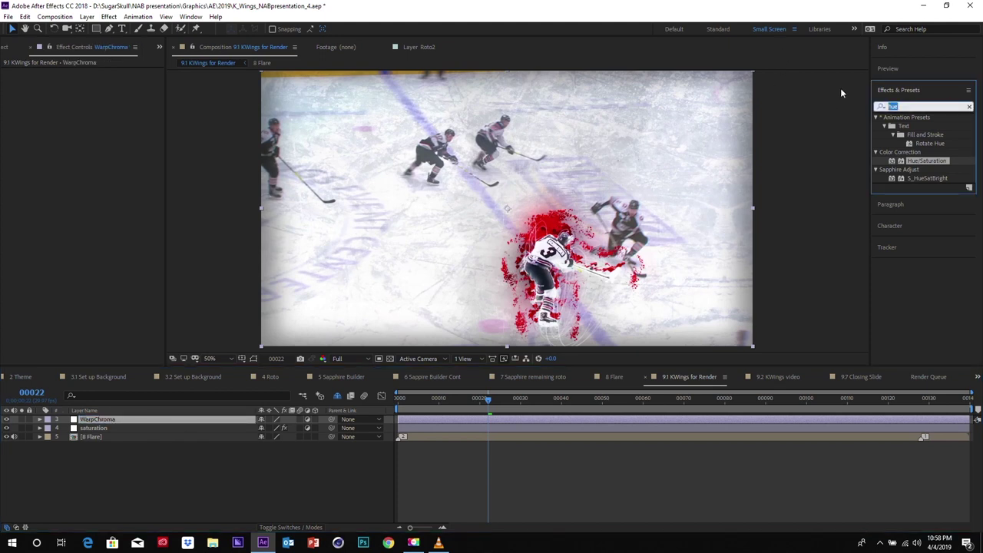
text(hro)
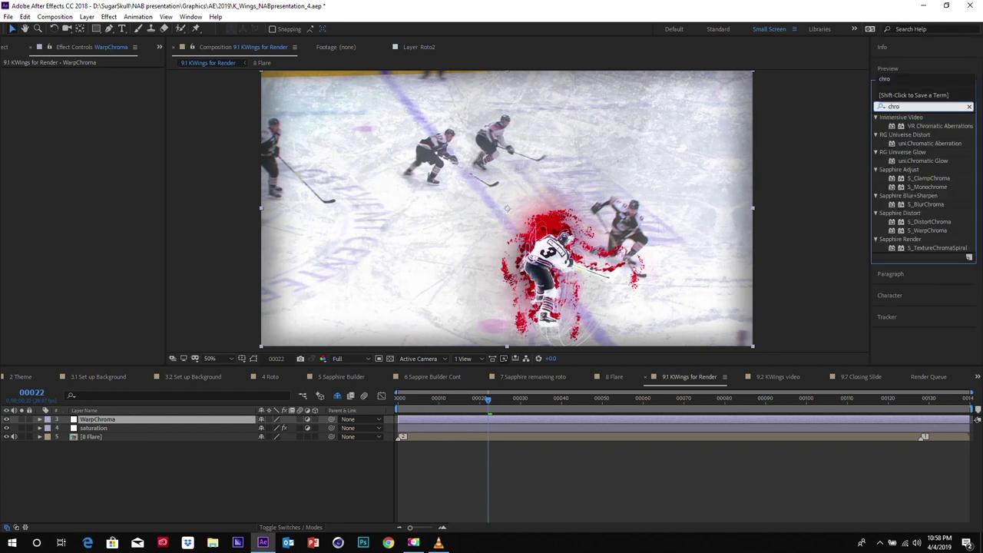
key(BackSpace)
key(BackSpace)
key(BackSpace)
key(BackSpace)
text(warp)
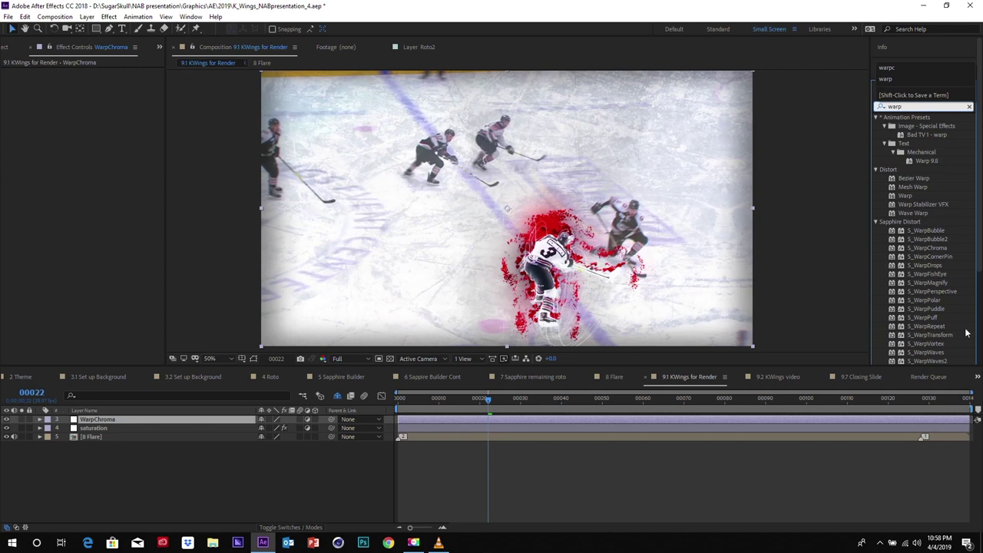
text(ch)
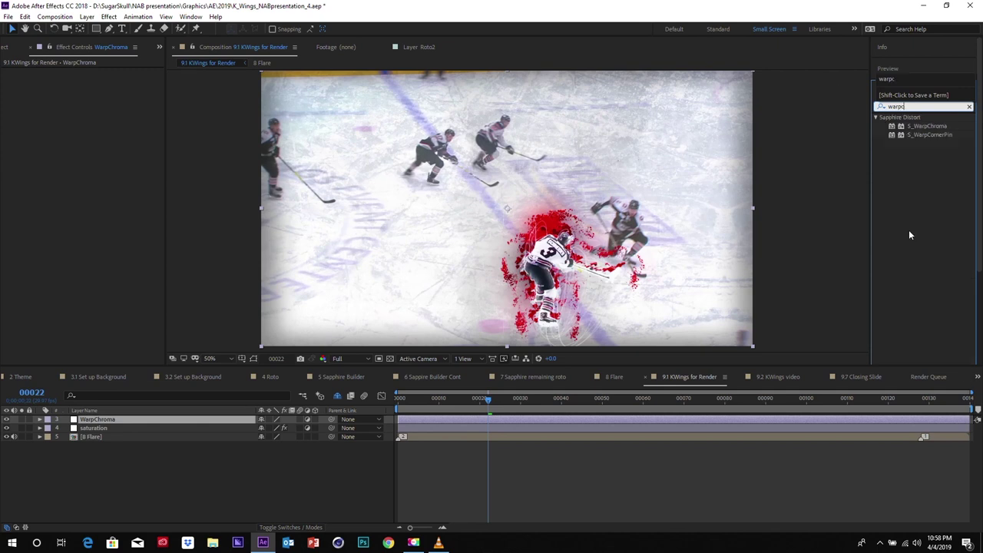
click(916, 127)
drag(893, 129, 125, 419)
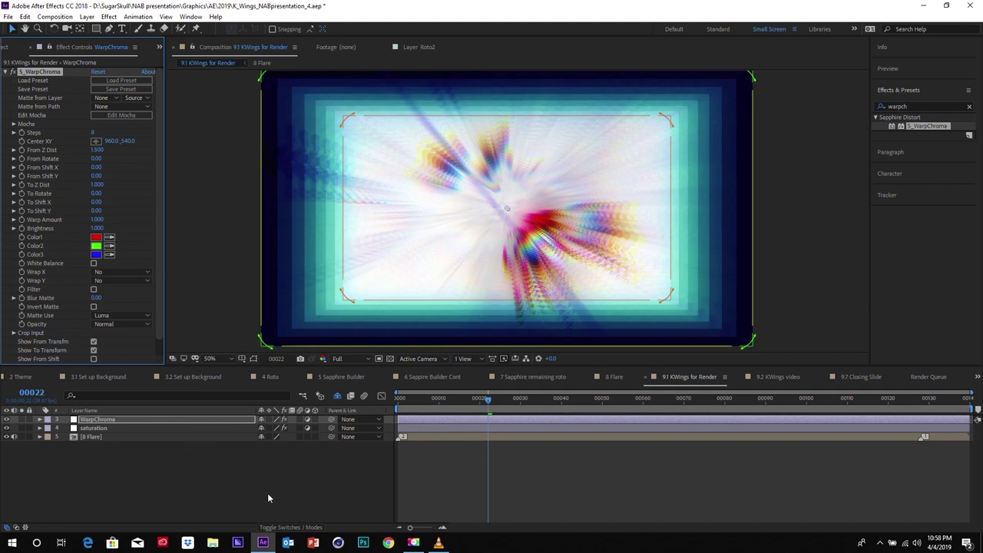
Step: Load the Subtle Warp preset for the S_WarpChroma effect
click(126, 79)
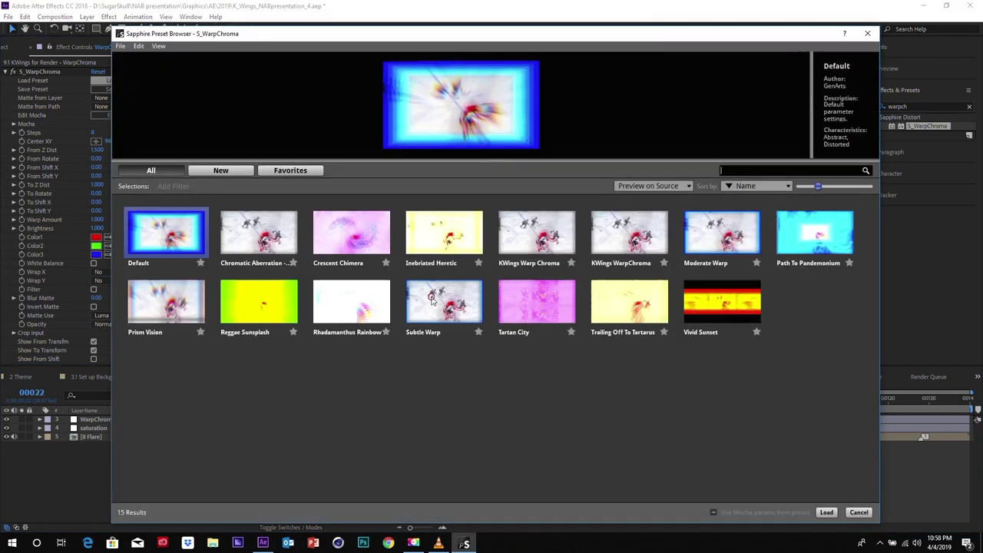
click(435, 302)
click(825, 513)
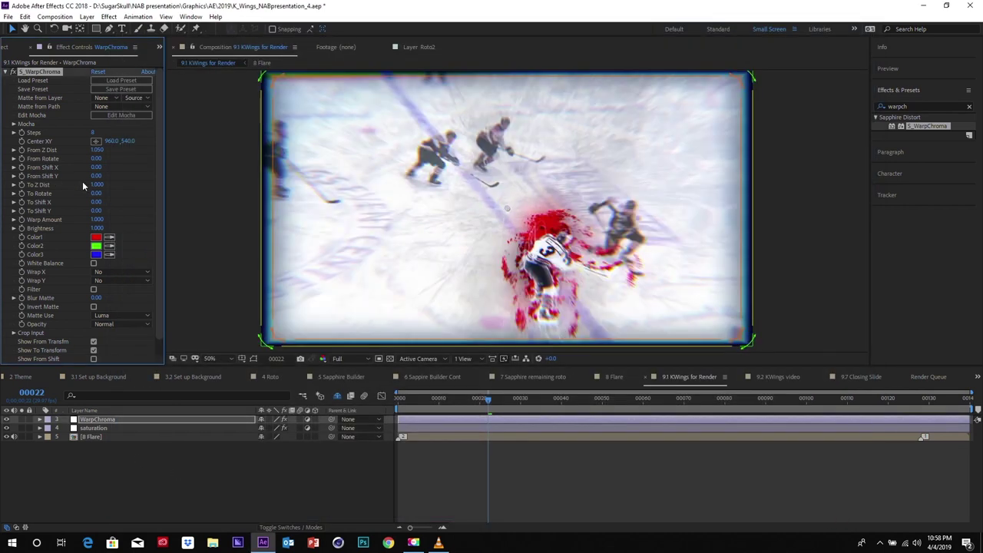
Step: Set the From Z Dist of the S_WarpChroma effect to 0.99
click(13, 150)
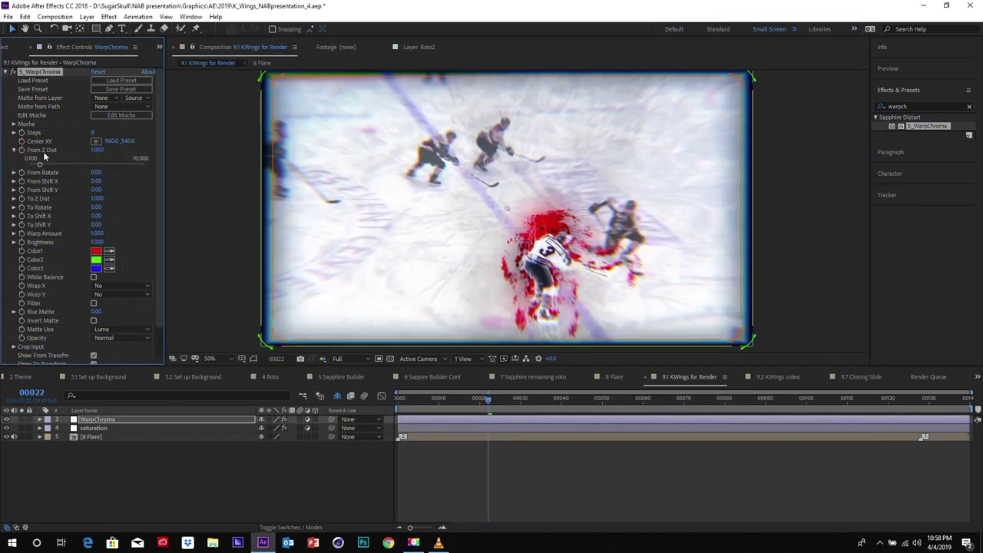
drag(40, 162, 40, 164)
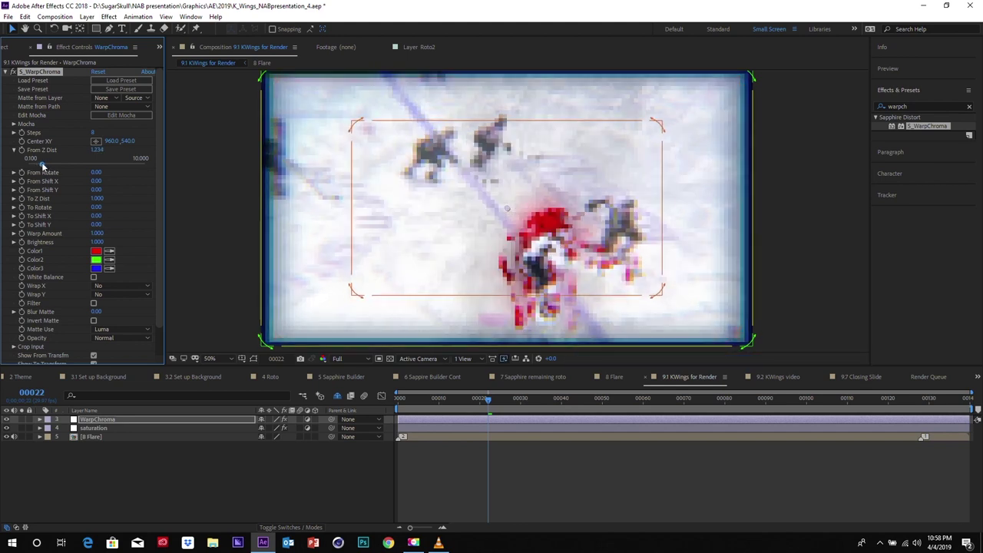
click(100, 150)
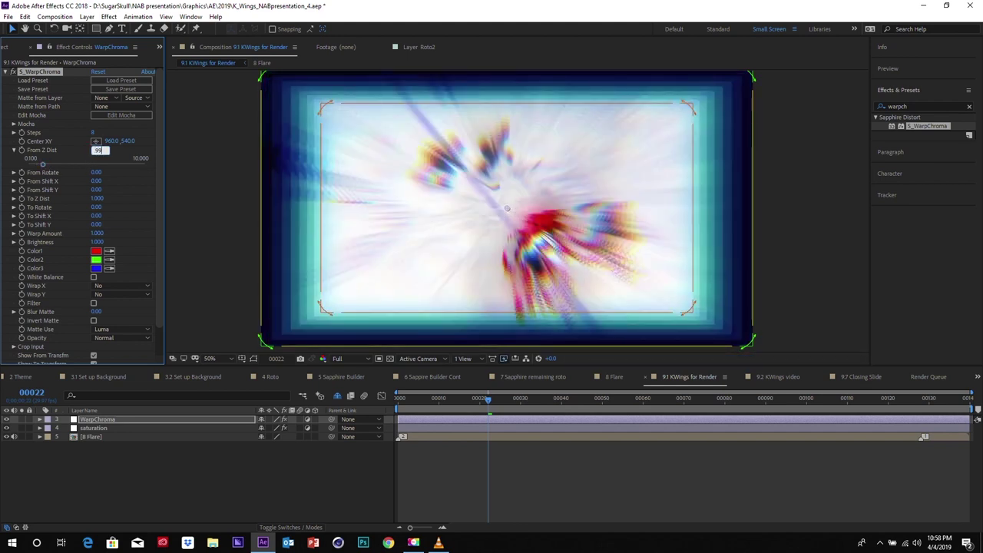
text(.99)
key(Return)
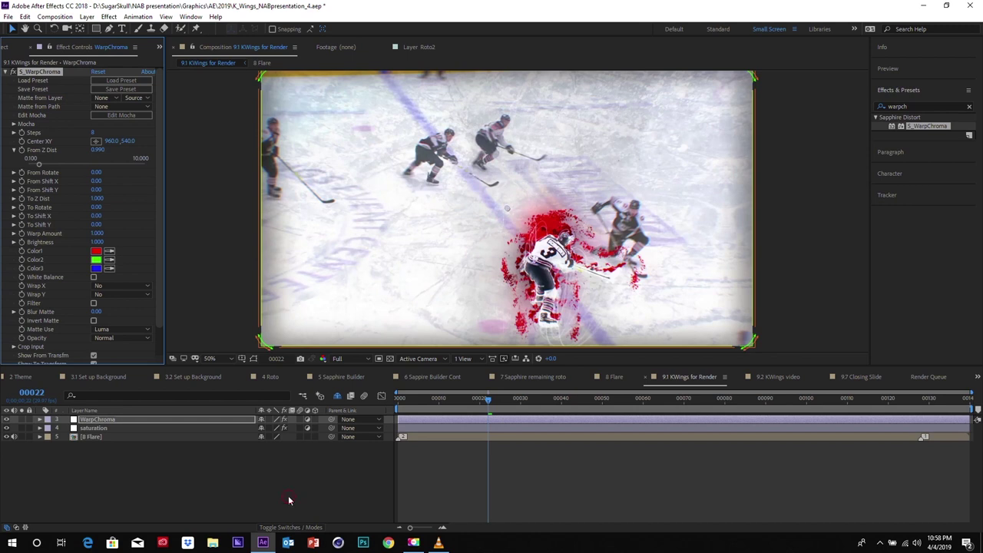
Step: Examine the chromatic warp on the players and rink edges at 100%, and check the whole frame at 50% with the WarpChroma layer selected
key(slash)
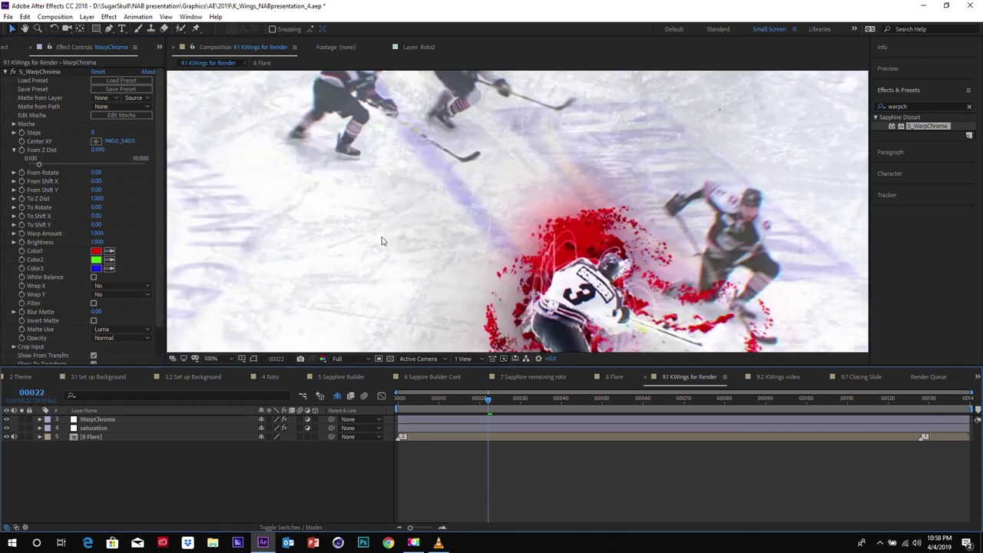
drag(381, 235, 433, 247)
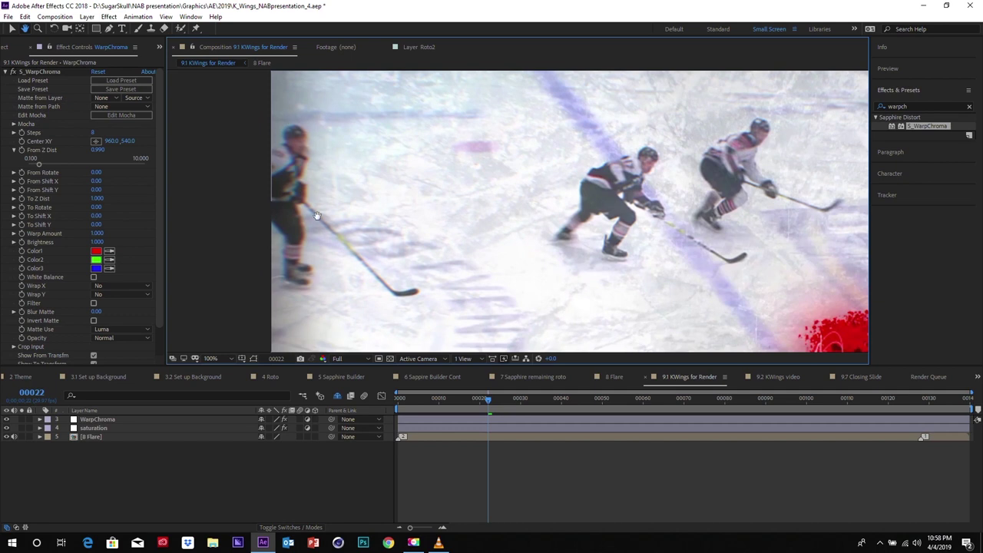
drag(607, 322, 633, 251)
drag(412, 154, 426, 276)
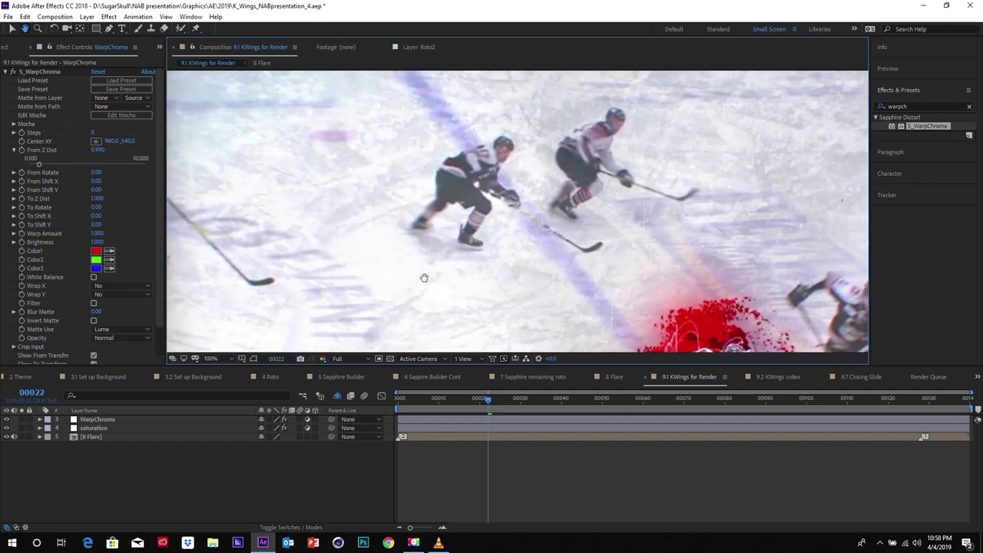
key(v)
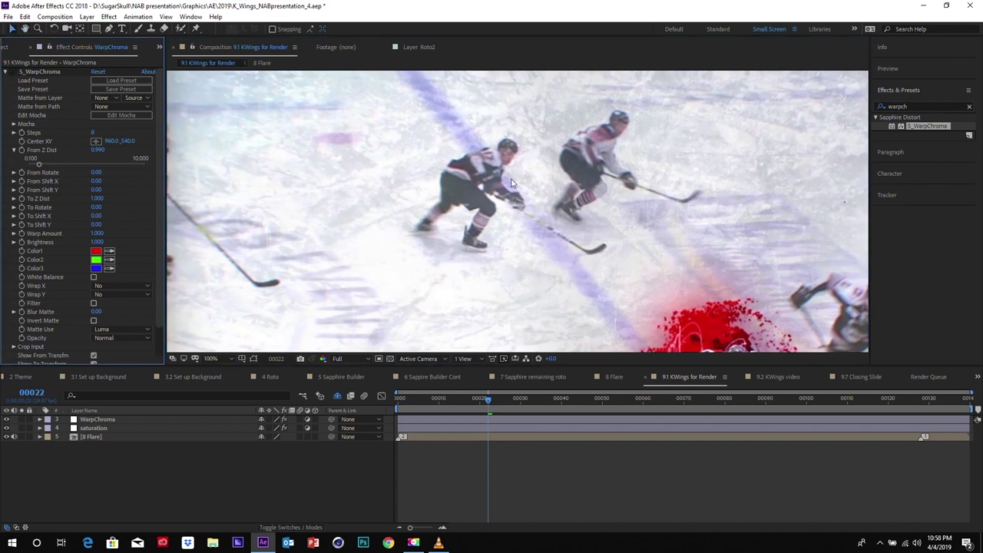
click(637, 257)
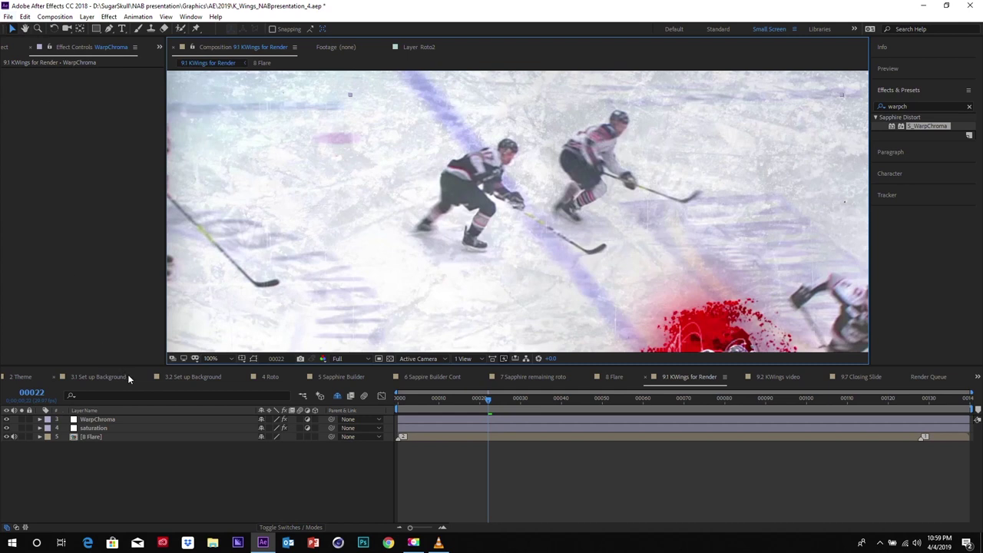
click(98, 420)
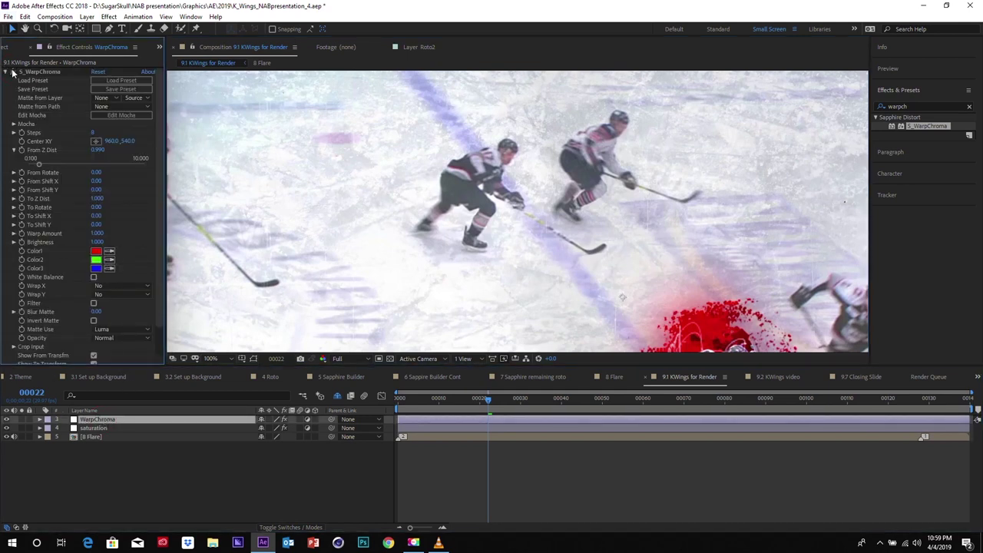
scroll(489, 218, down, 3)
scroll(549, 231, up, 1)
scroll(549, 231, up, 1)
scroll(550, 230, down, 1)
drag(549, 230, 528, 209)
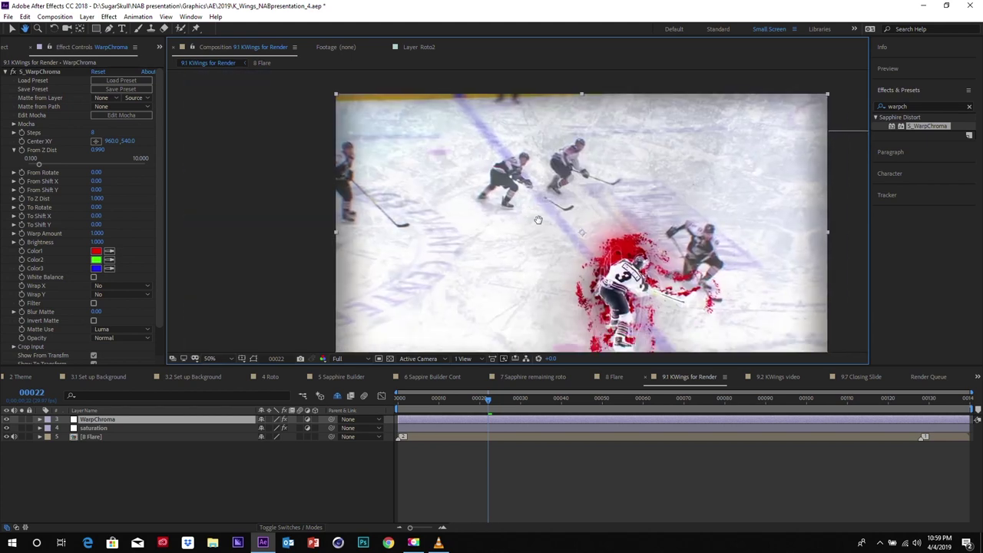
drag(570, 232, 543, 243)
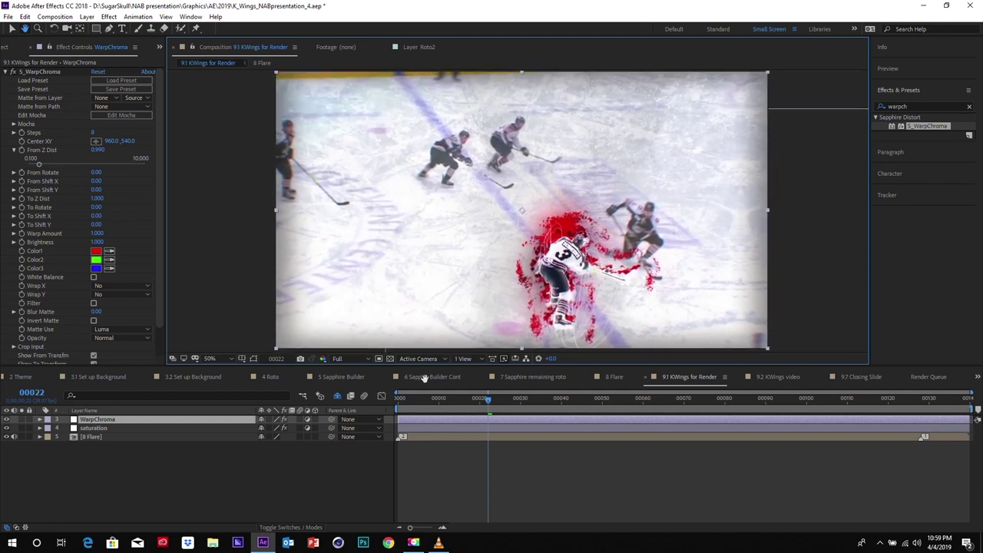
Step: Switch to VLC, play the KWings_Energy.mp4 video from the beginning, and return to After Effects
click(438, 544)
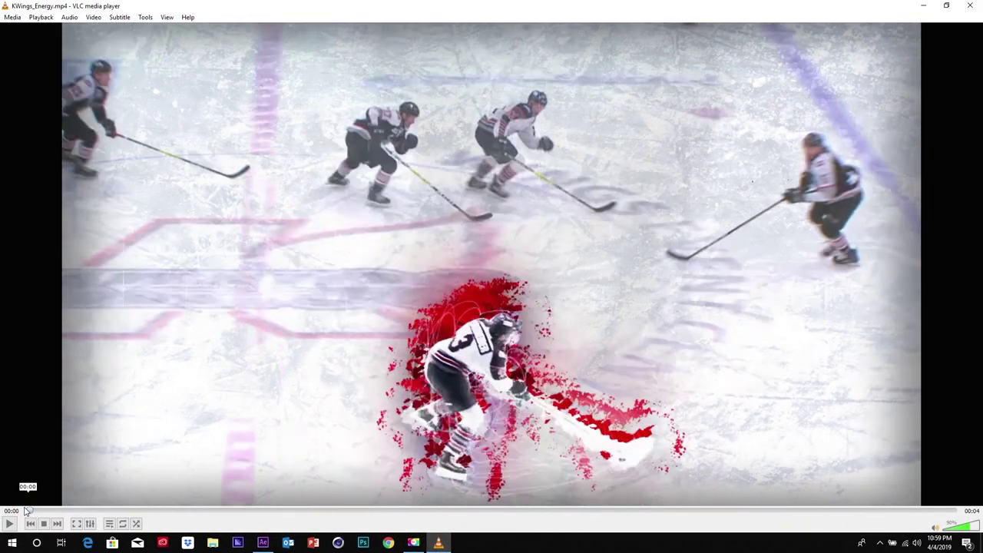
click(26, 510)
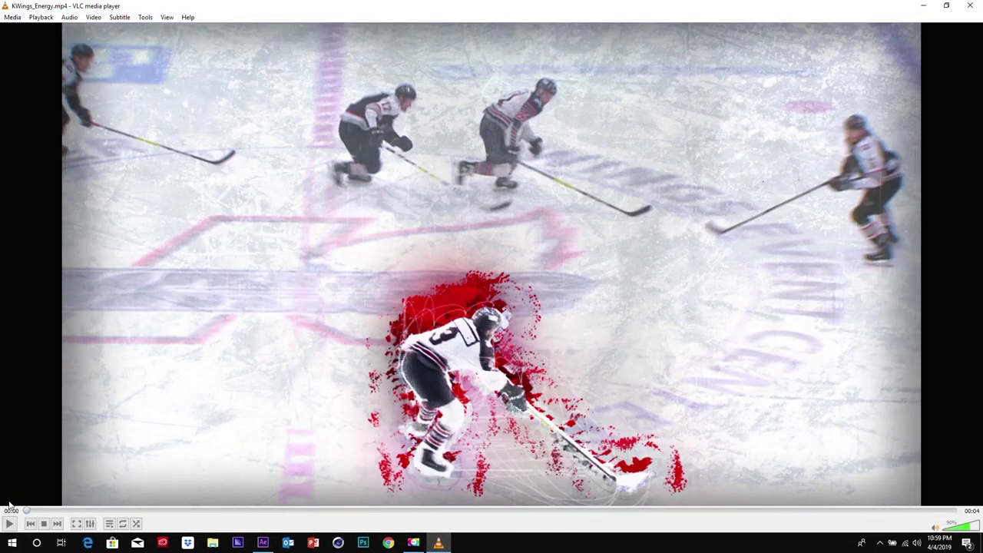
click(10, 523)
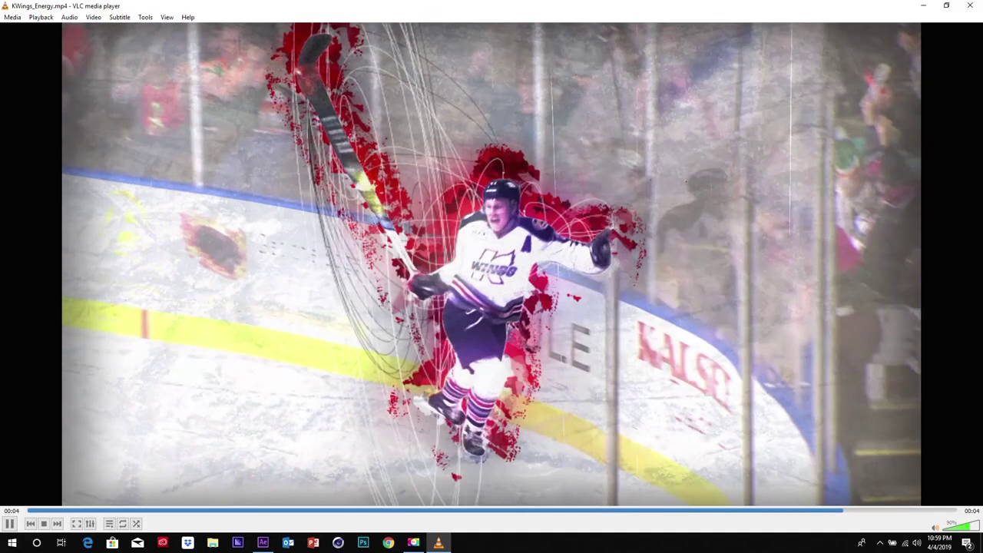
key(alt+Tab)
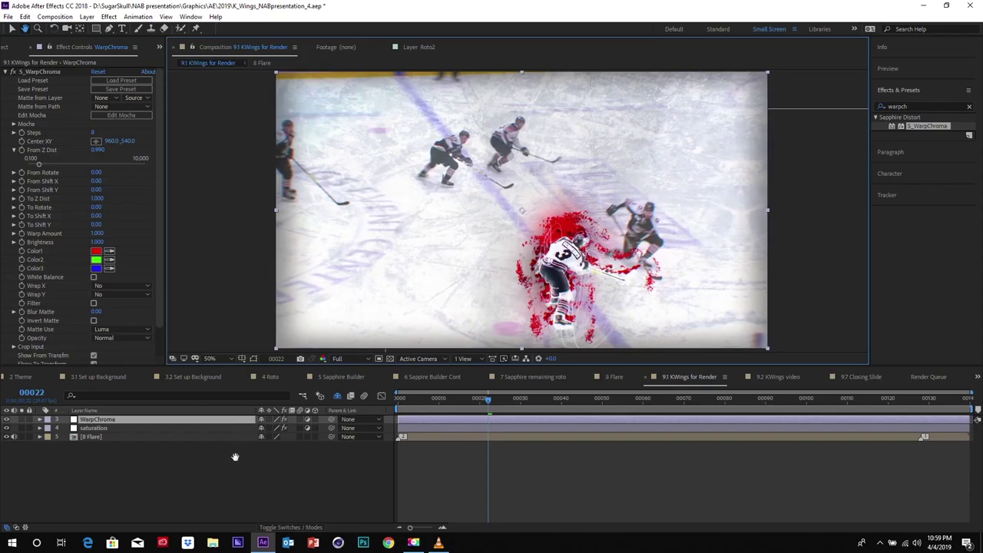